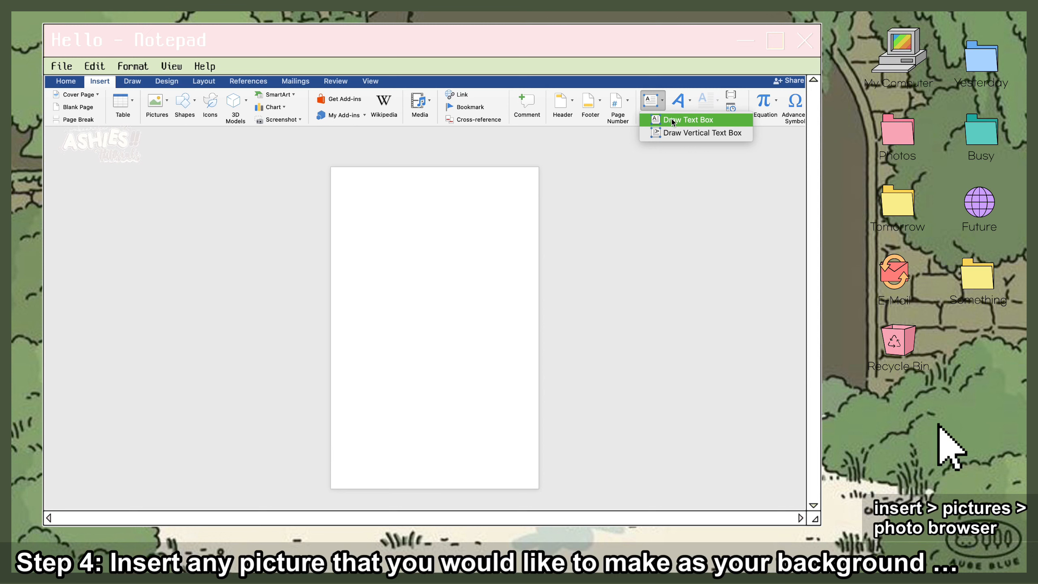
- Draw a text box covering the entire page and insert the striped PNG picture from the Desktop into it
left_click(673, 120)
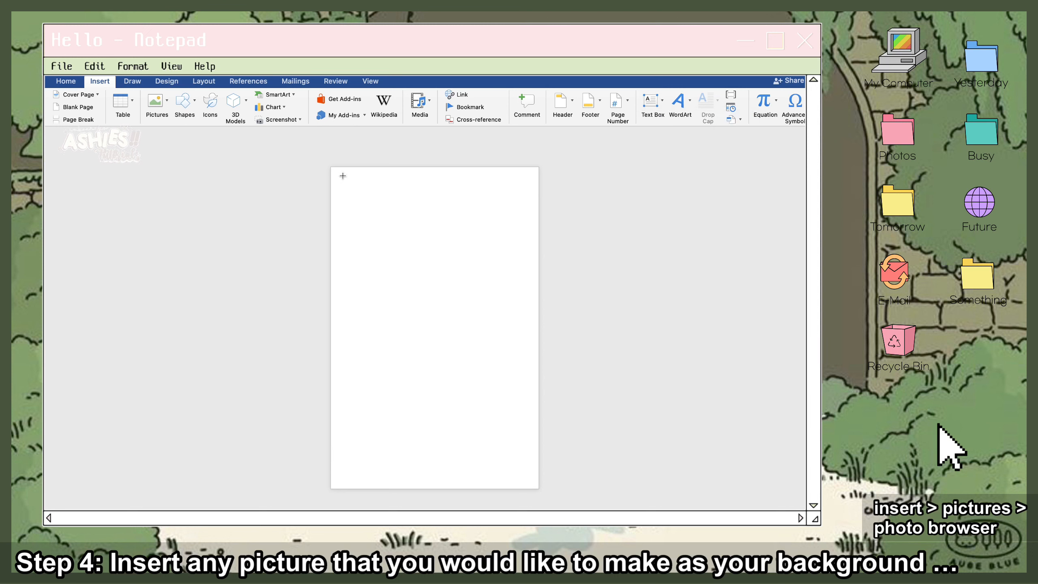
left_click_drag(331, 167, 539, 489)
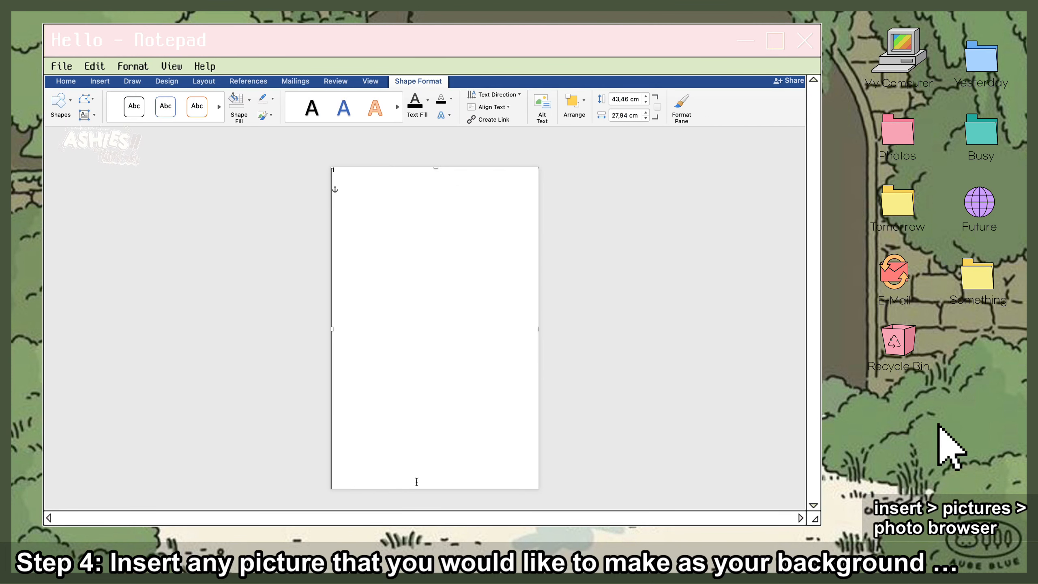
left_click(101, 84)
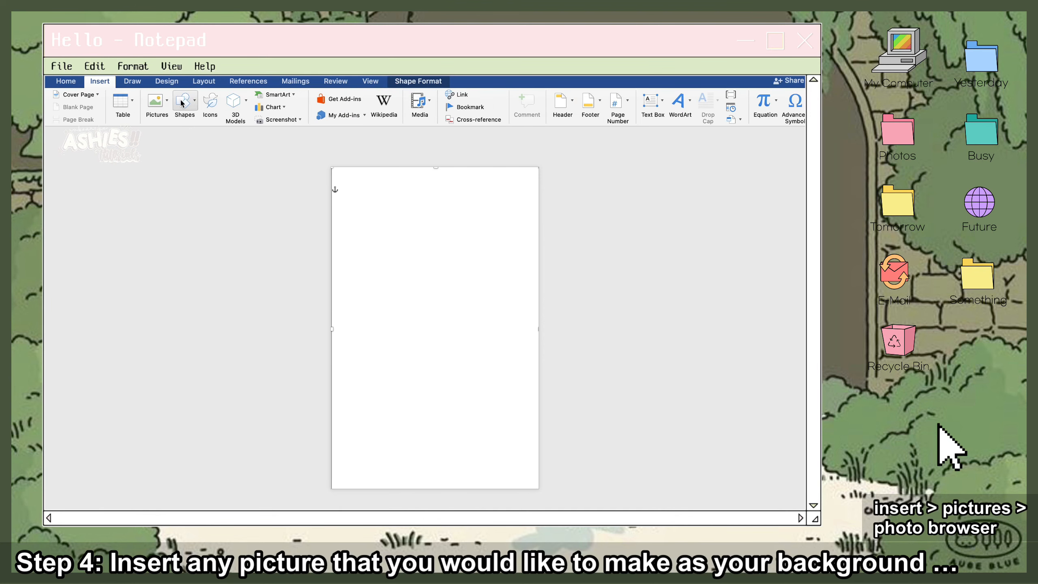
left_click(160, 103)
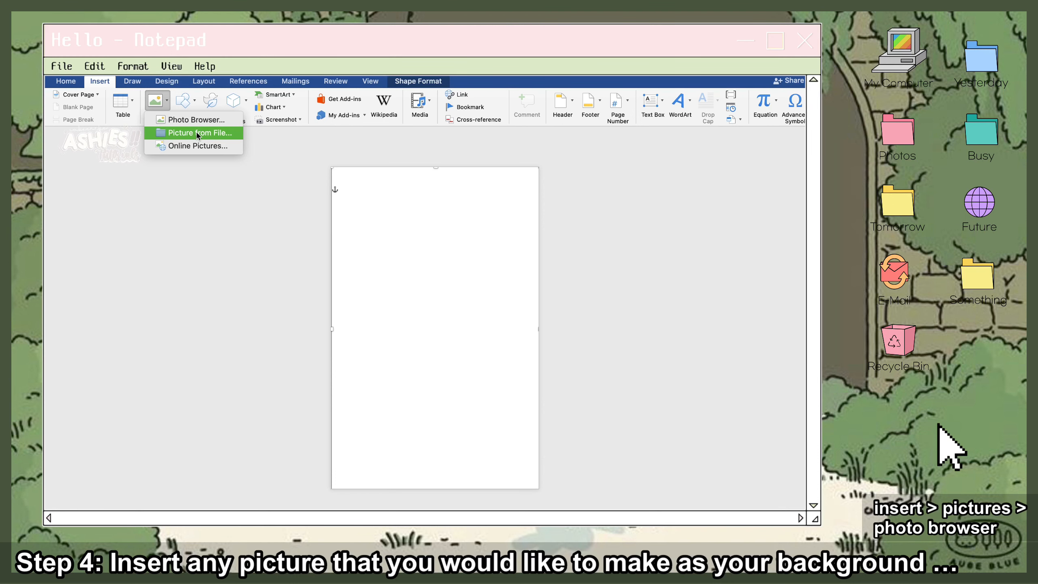
left_click(197, 133)
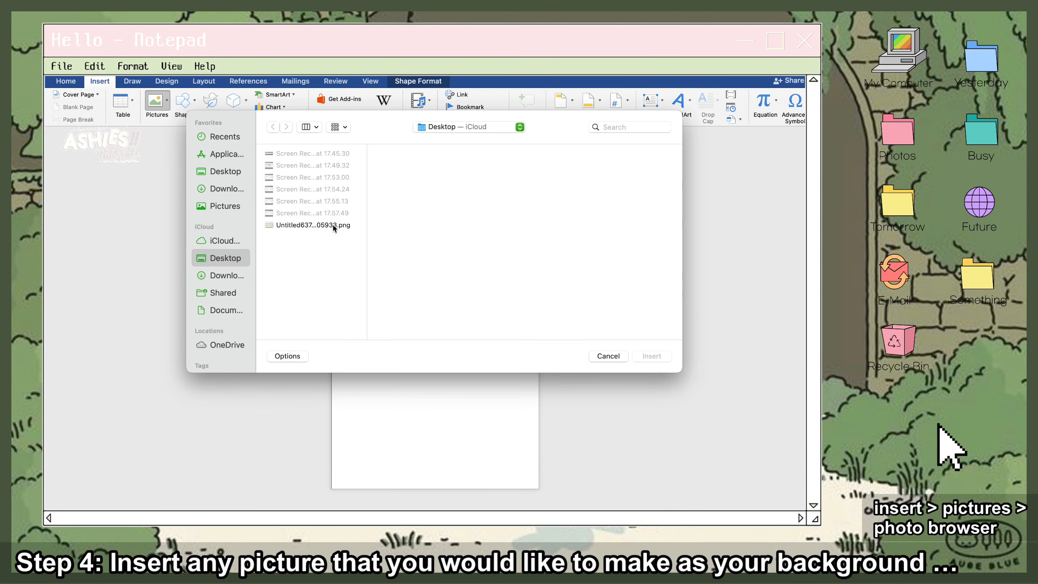
left_click(313, 225)
left_click(651, 355)
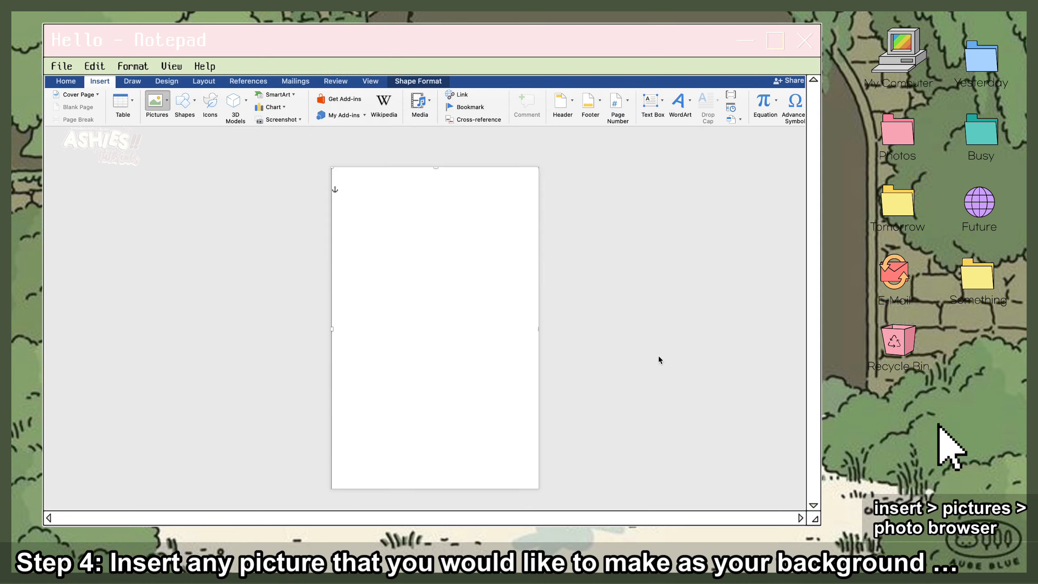
- Nudge the text box left and up until it is flush with the page's upper-left corner
left_click(514, 307)
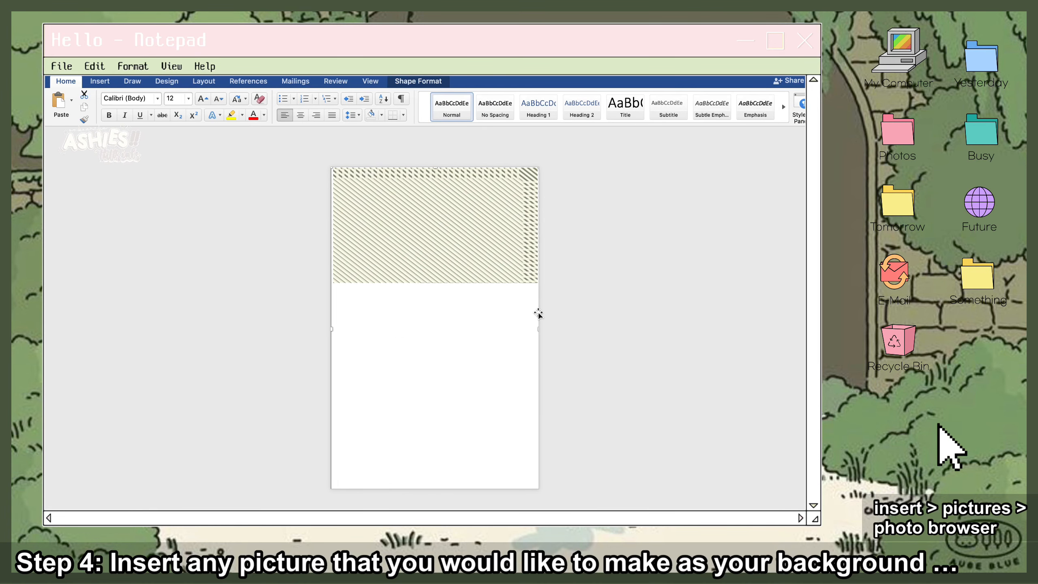
key("Left")
key("Left")
key("Left")
key("Up")
key("Up")
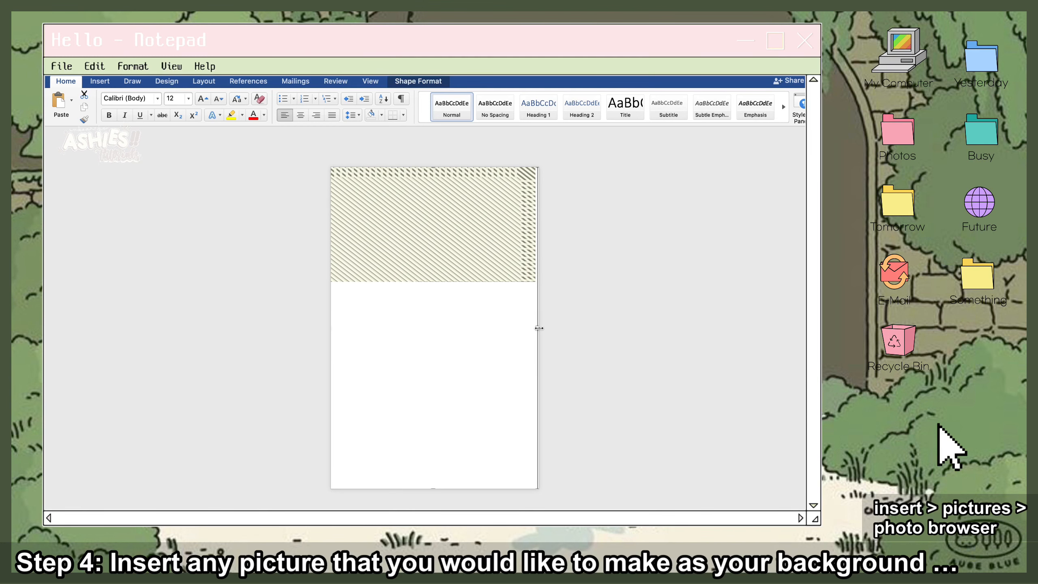
- Try to stretch the text box out to the page's right and bottom edges
left_click_drag(538, 328, 541, 327)
left_click_drag(433, 489, 447, 494)
left_click(535, 311)
left_click(92, 69)
left_click(93, 98)
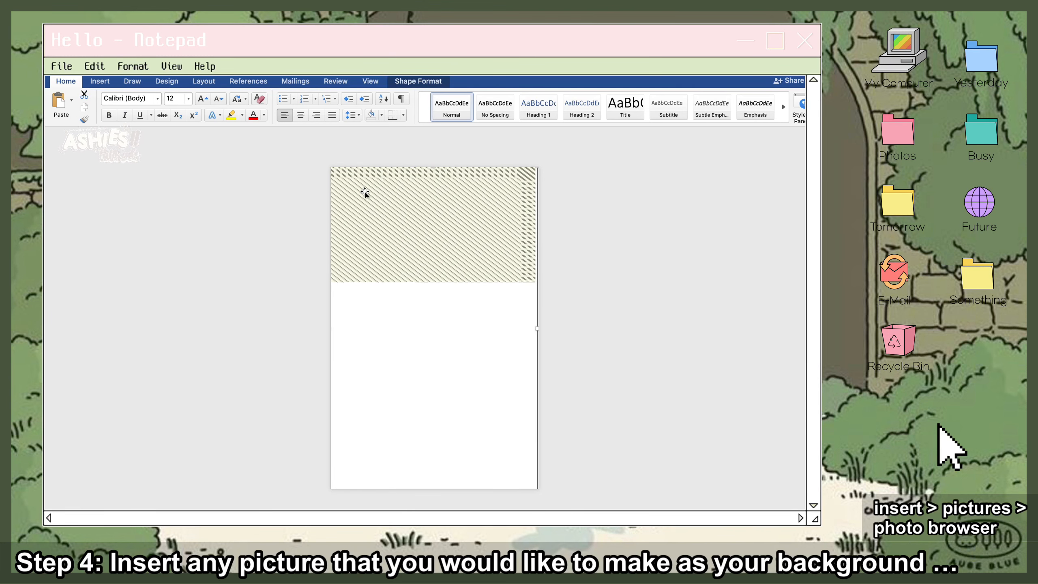
- Shift the text box down from the page's top edge and rotate the striped picture 90 degrees clockwise
key("Down")
key("Down")
key("Down")
key("Down")
key("Down")
left_click(365, 193)
left_click_drag(433, 174, 519, 212)
- Nudge the text box back up to the page's top and extend it to the right and bottom page edges
left_click(492, 186)
key("Up")
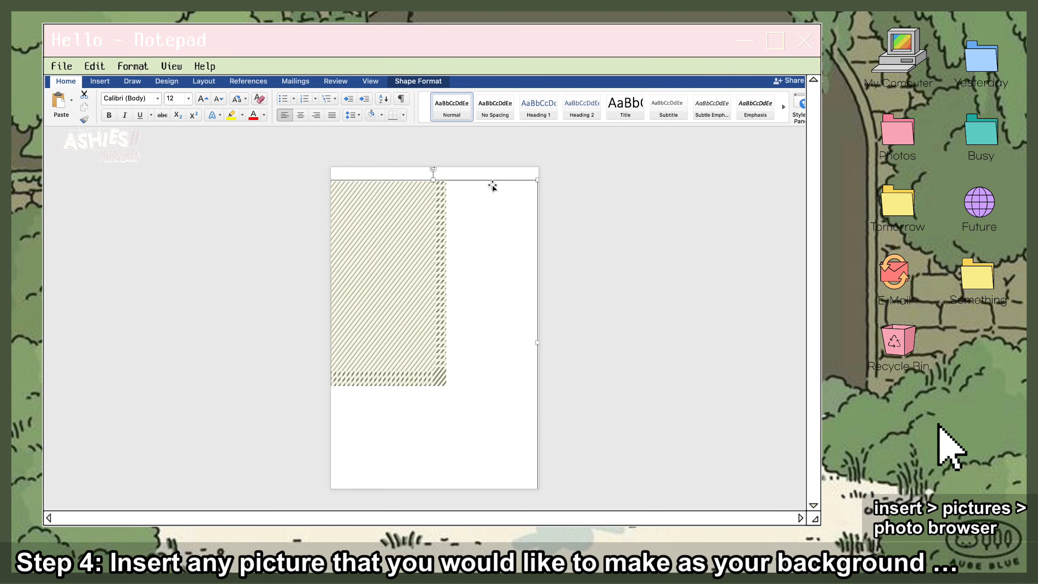
key("Up")
key("Up")
key("Up")
key("Up")
key("Up")
left_click_drag(538, 329, 541, 329)
left_click_drag(434, 488, 439, 493)
- Try to enlarge the striped picture to about 31 cm wide and 55 cm high, and undo the resize
left_click(440, 359)
left_click_drag(446, 372, 562, 438)
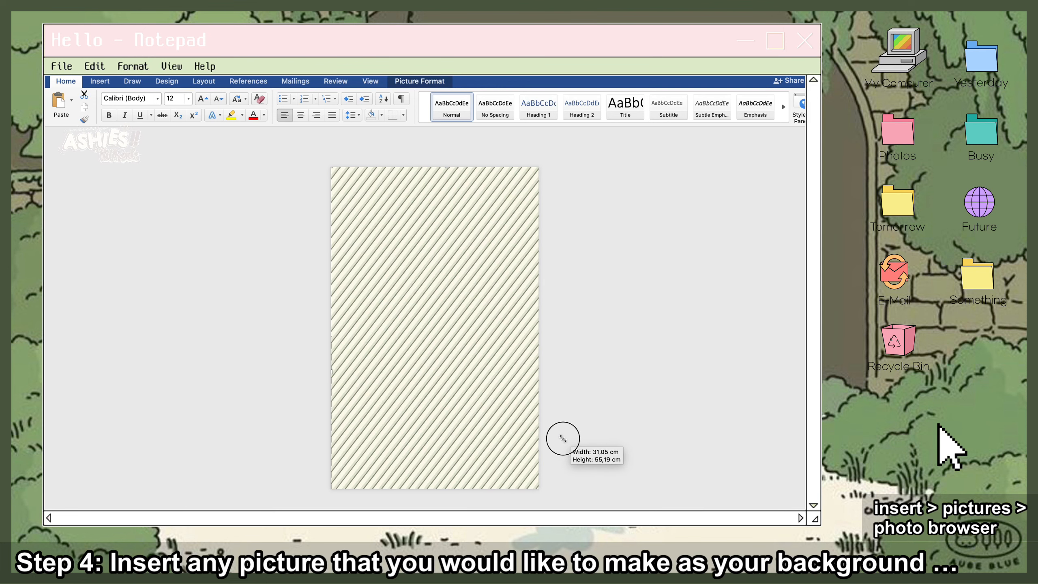
left_click(621, 248)
key("super+z")
- Enlarge the striped picture proportionally so that it fills the whole page as the background
left_click(330, 397)
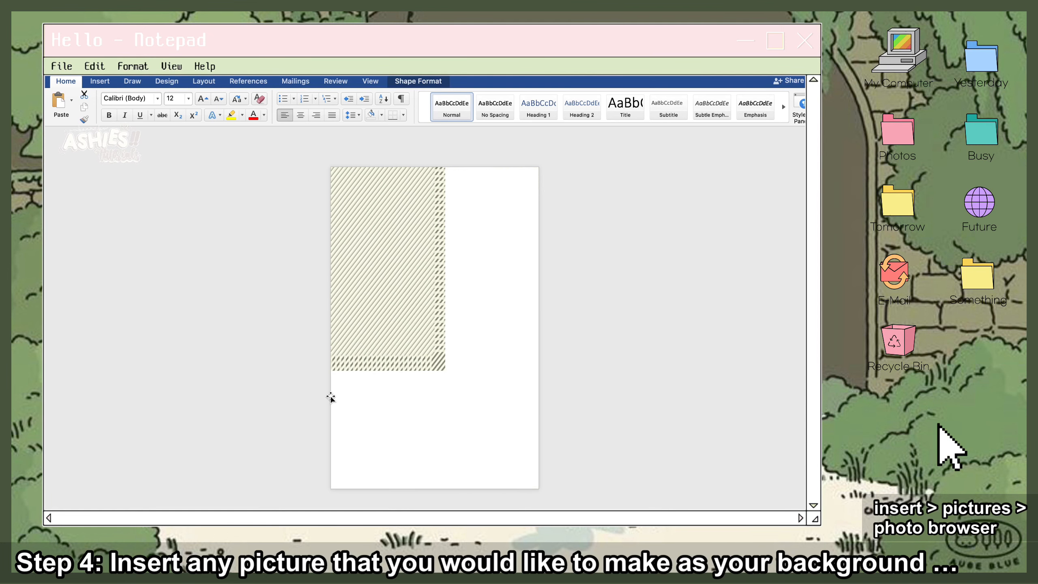
left_click_drag(446, 372, 564, 445)
left_click(668, 241)
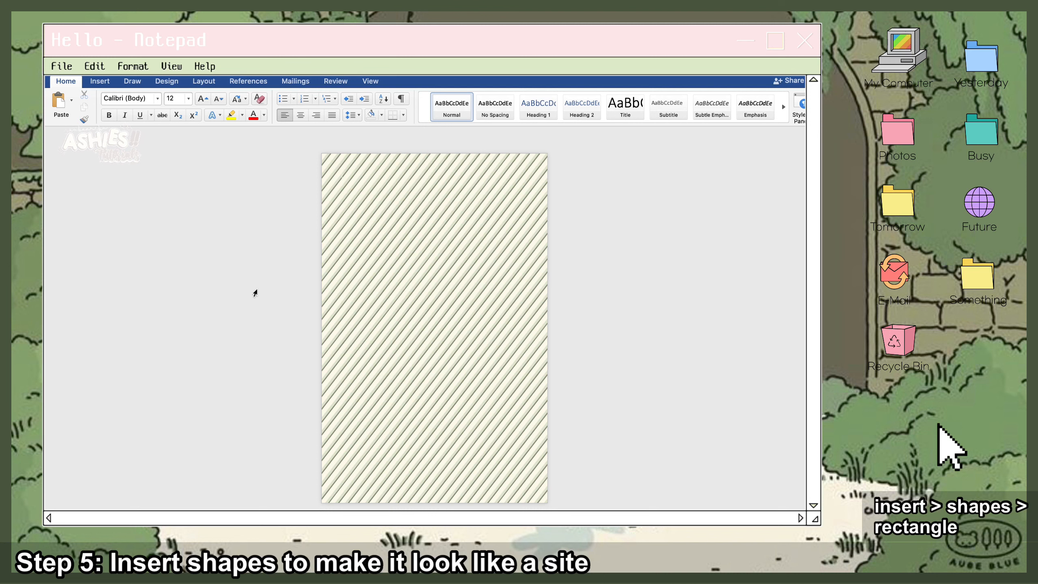
- Draw a rounded rectangle about 24.3 cm wide and 39.8 cm high over the striped background, leaving a border around it
left_click(101, 82)
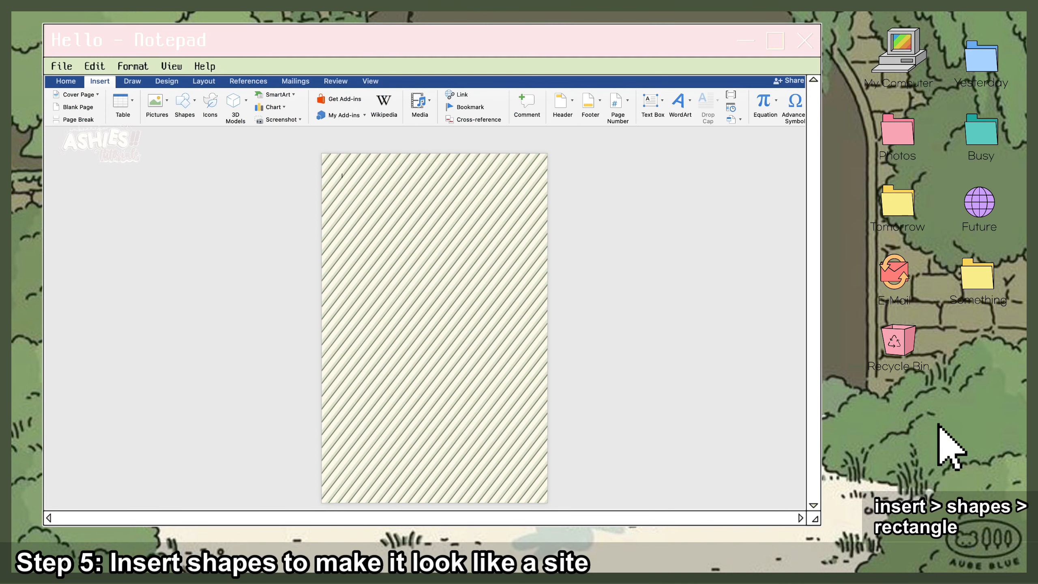
left_click(192, 105)
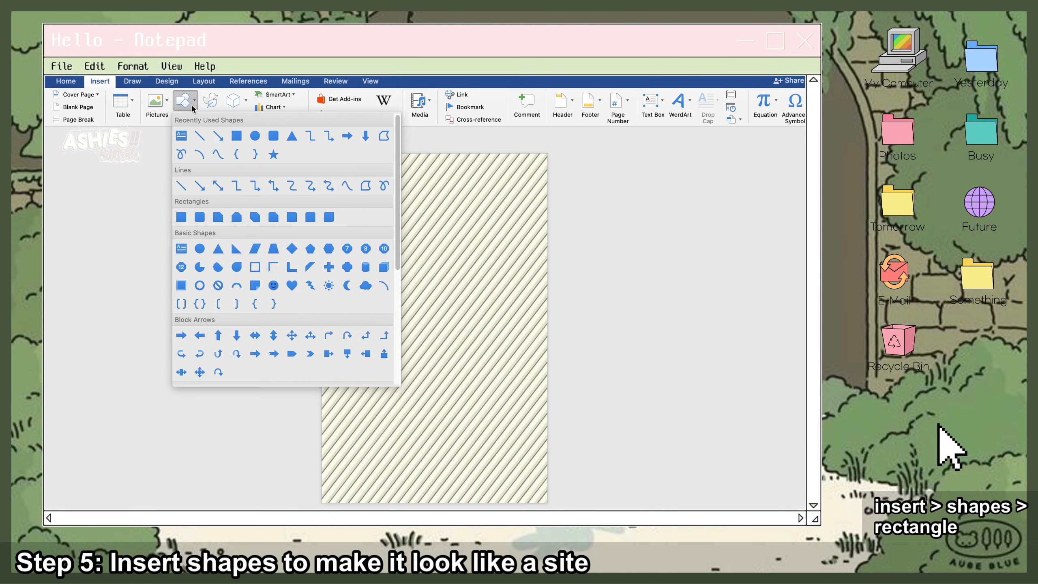
left_click(274, 143)
mouse_move(339, 167)
left_mouse_down()
mouse_move(375, 197)
mouse_move(535, 491)
left_mouse_up()
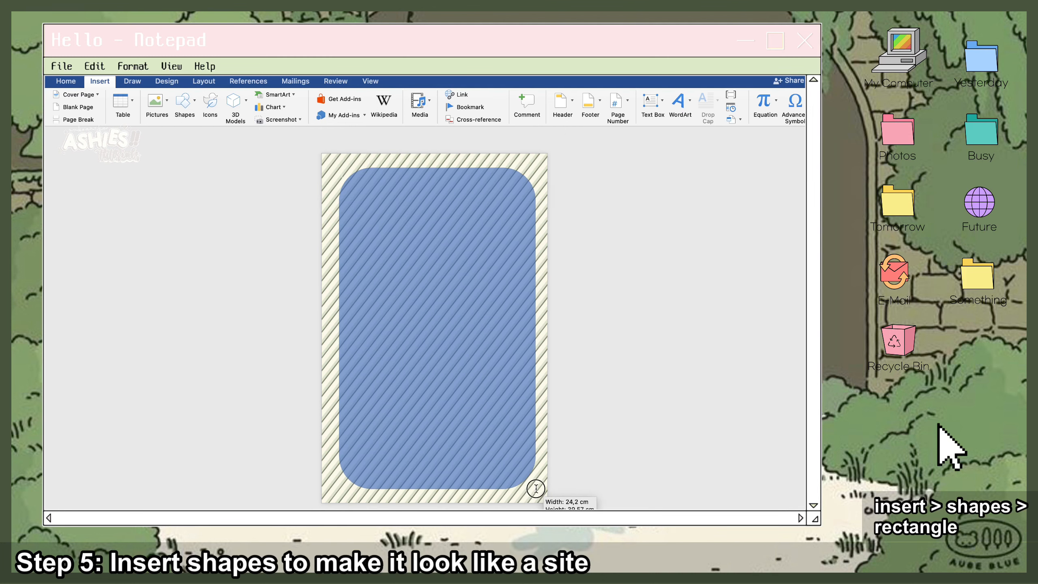
left_click_drag(451, 319, 450, 318)
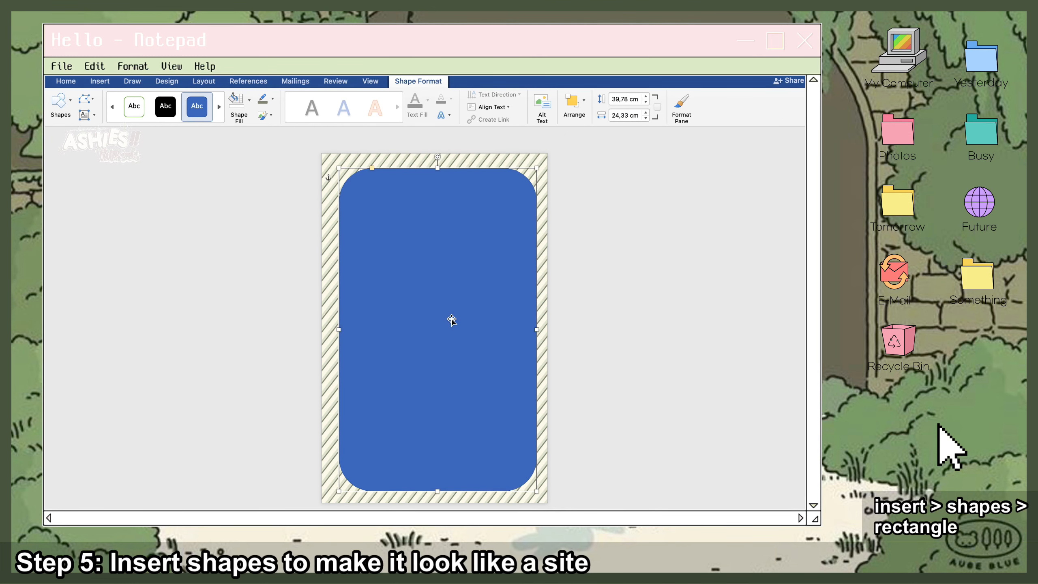
- Reduce the rectangle's corner rounding to a small radius and centre the shape on the page
left_click_drag(372, 168, 347, 167)
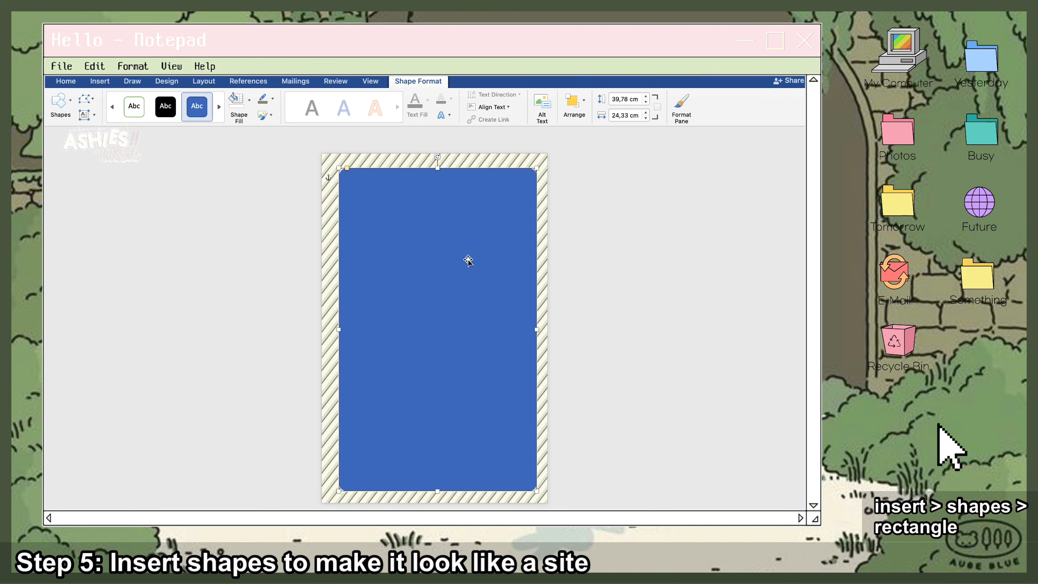
left_click_drag(466, 256, 462, 256)
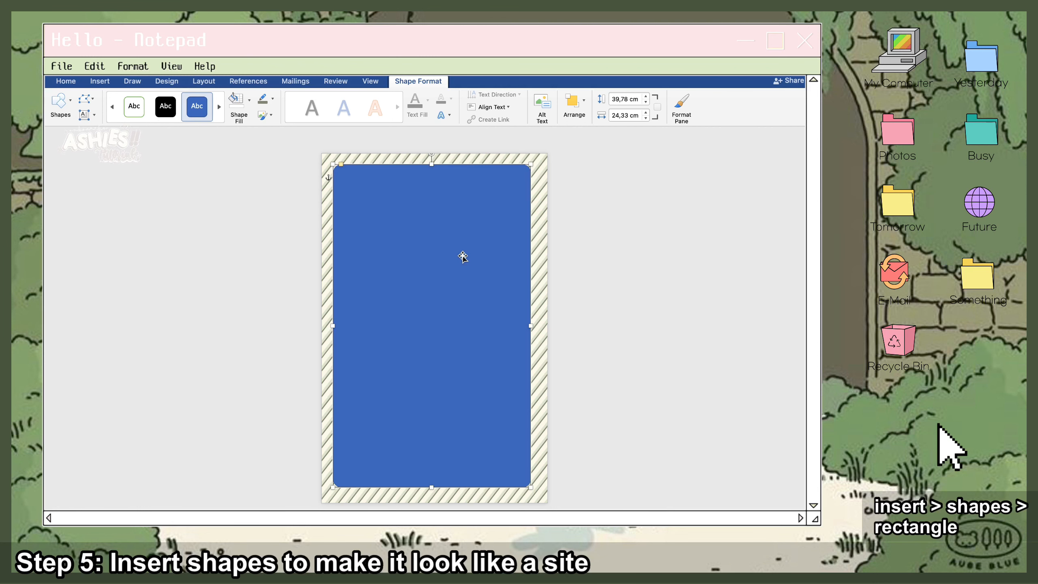
left_click_drag(462, 257, 466, 258)
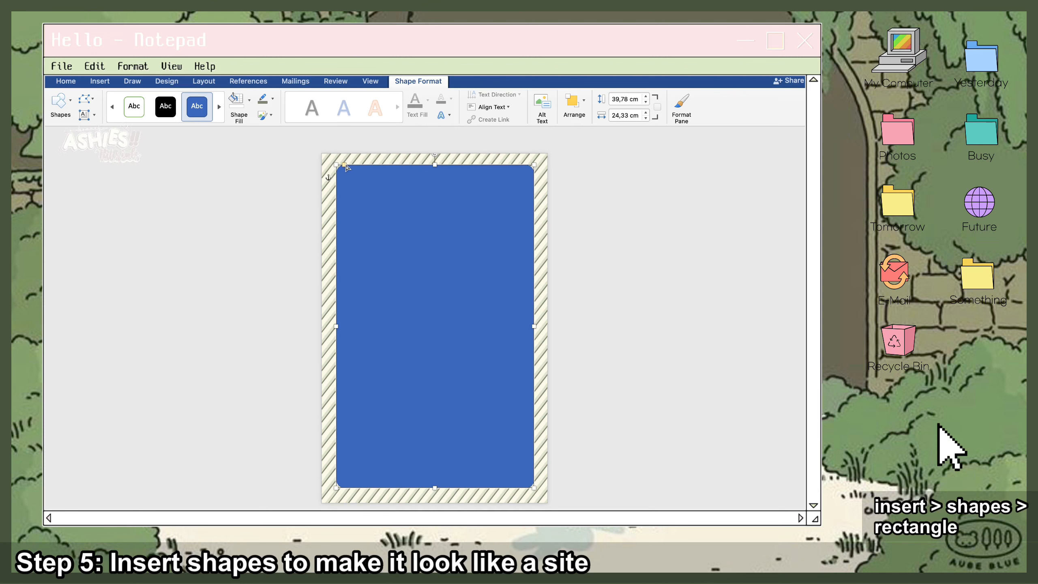
left_click_drag(345, 166, 346, 145)
- Fill the rounded rectangle with the recent cream colour and give it the recent grey outline colour
left_click(248, 100)
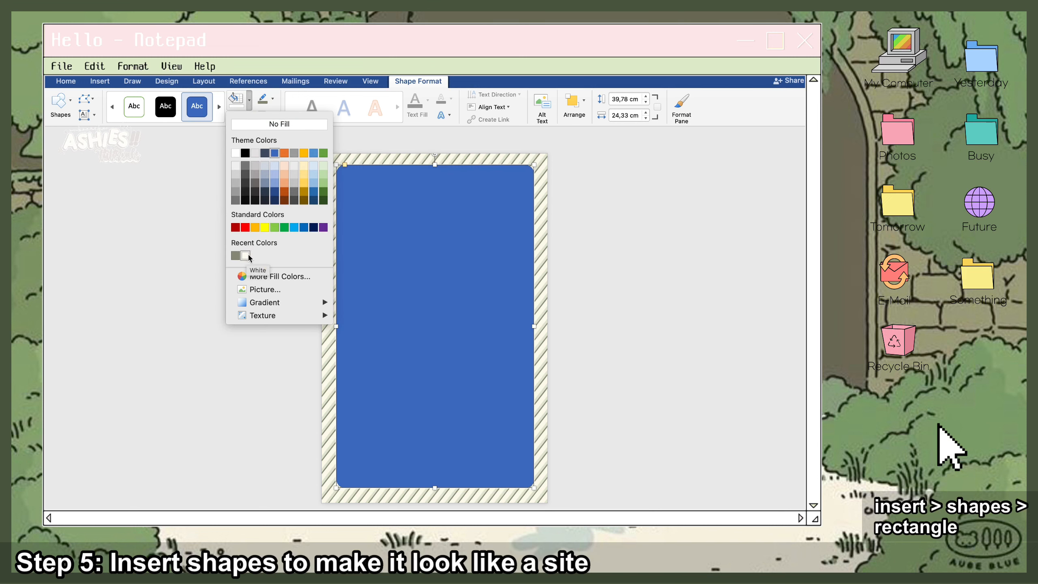
left_click(246, 256)
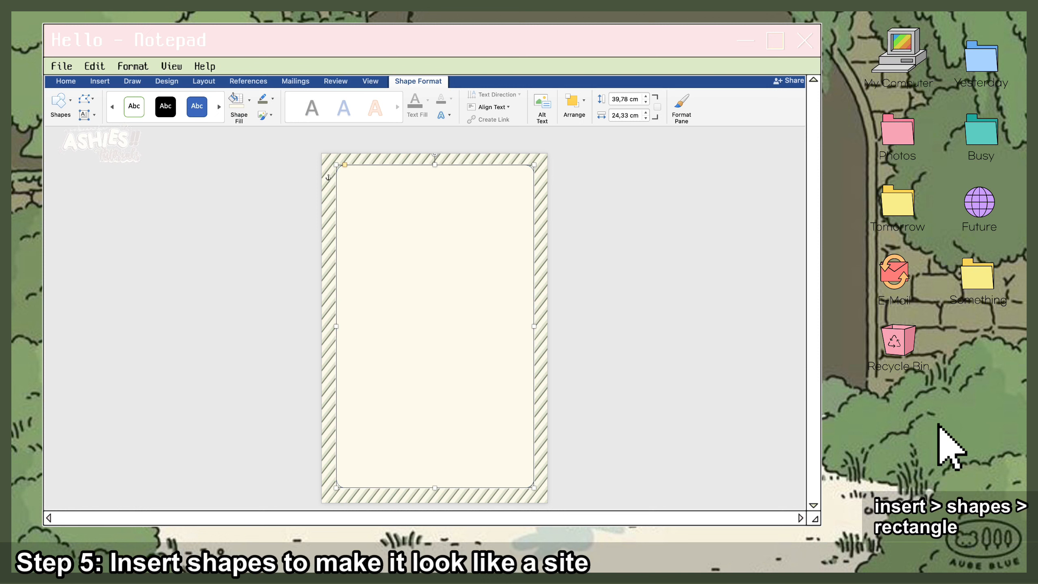
left_click(274, 101)
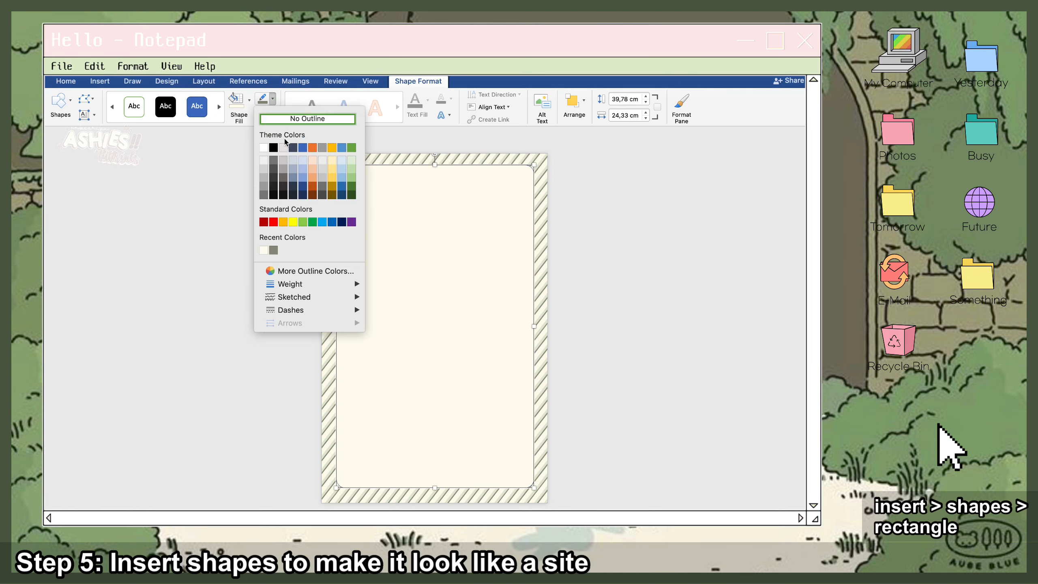
left_click(274, 250)
- Set the rounded rectangle's outline weight to 3 pt
left_click(274, 100)
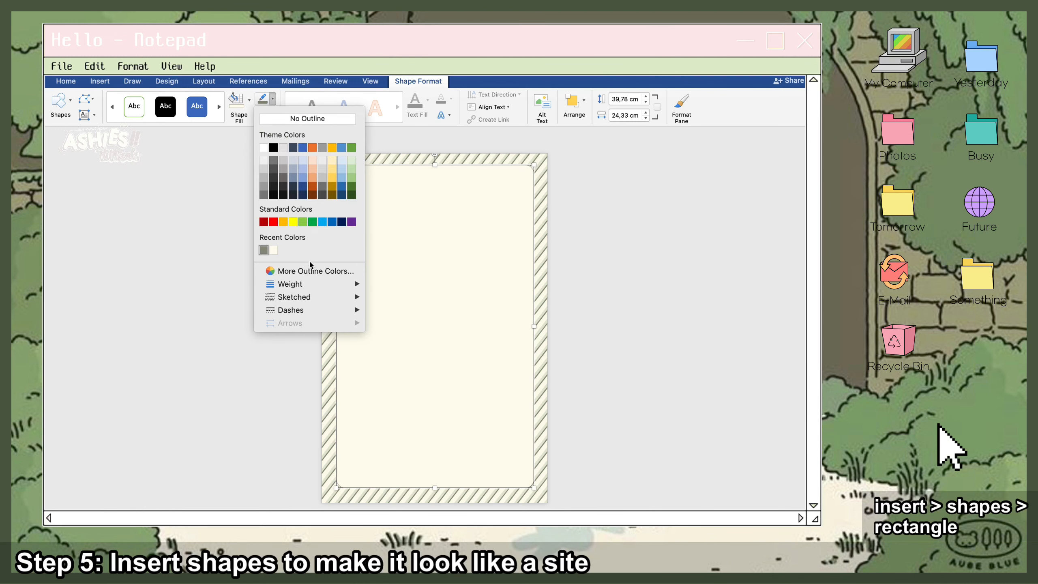
mouse_move(311, 285)
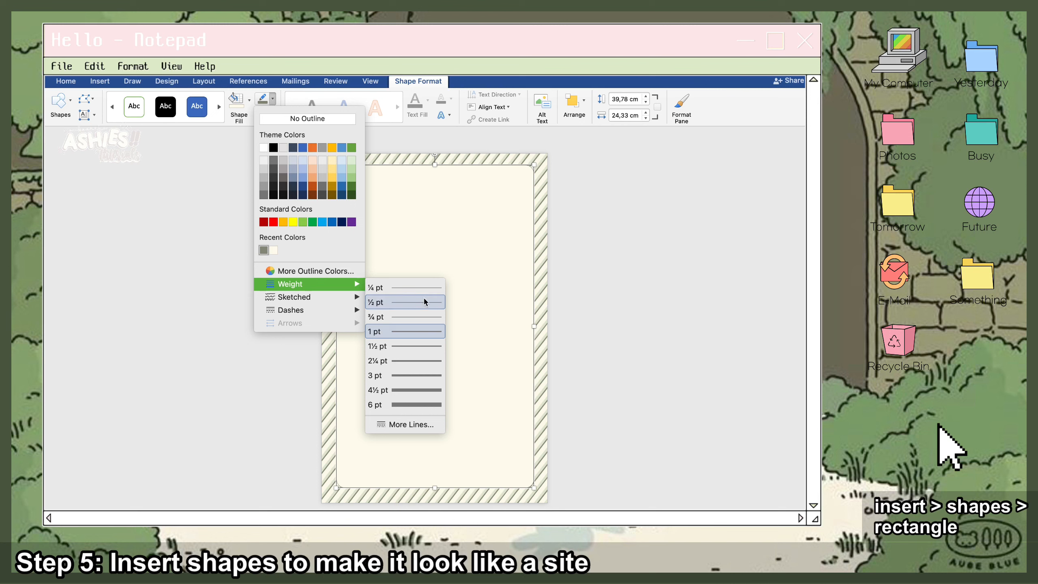
left_click(427, 376)
left_click(566, 327)
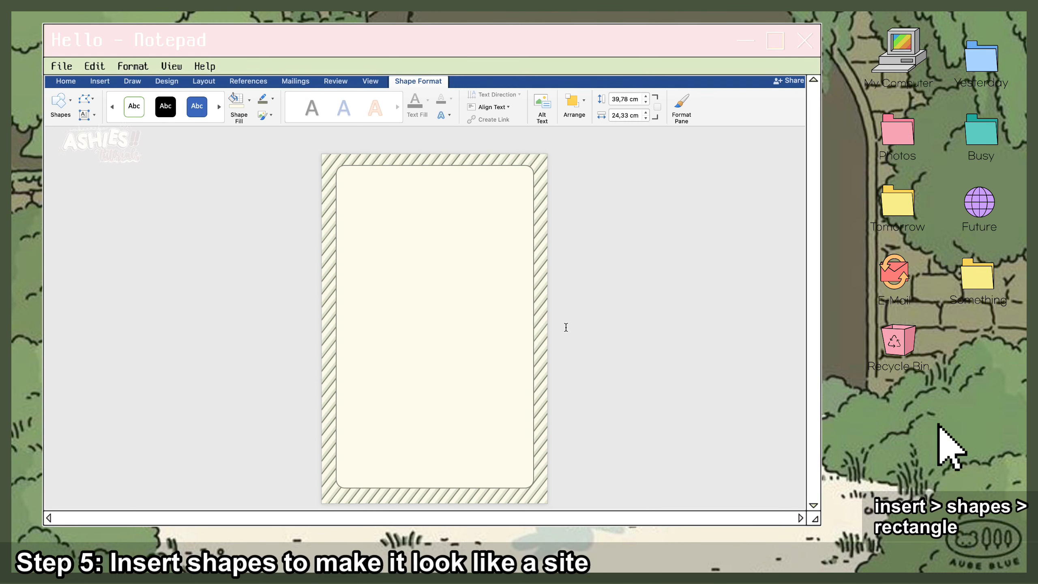
- Try the wavy sketched outline style on the rounded rectangle
left_click(529, 327)
left_click(272, 99)
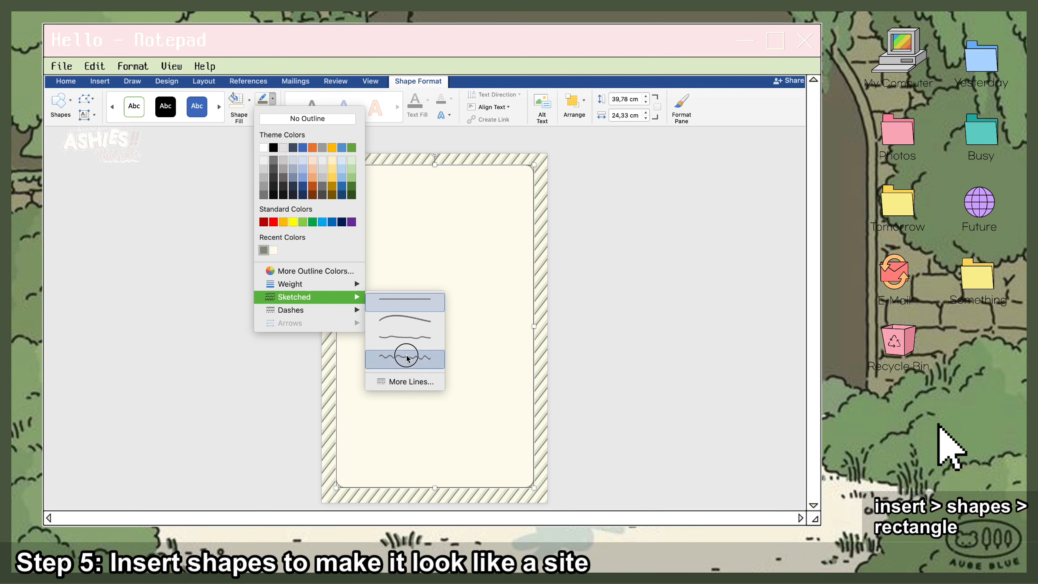
left_click(405, 357)
scroll(406, 357, "down", 1)
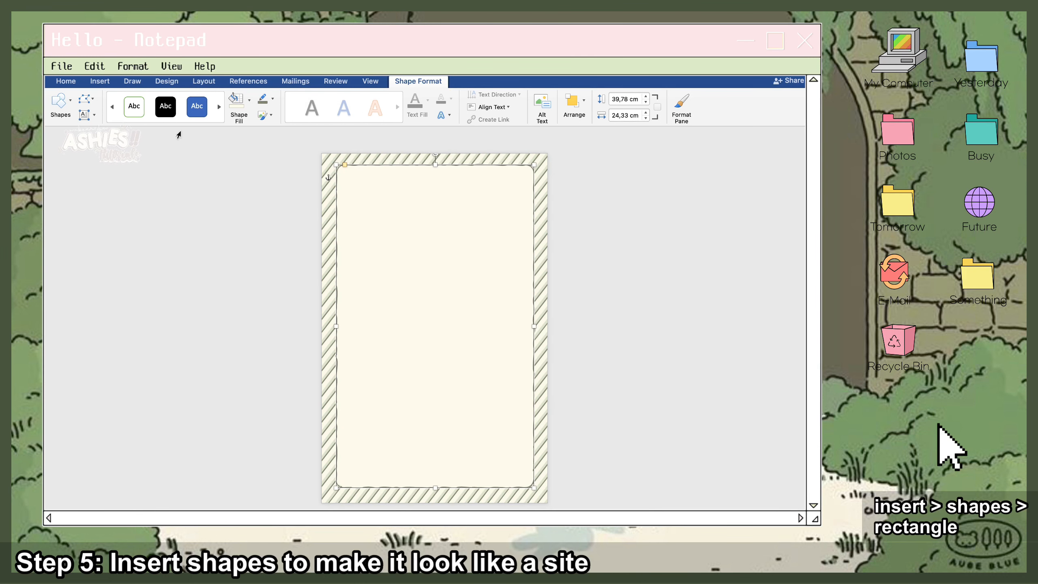
left_click(126, 69)
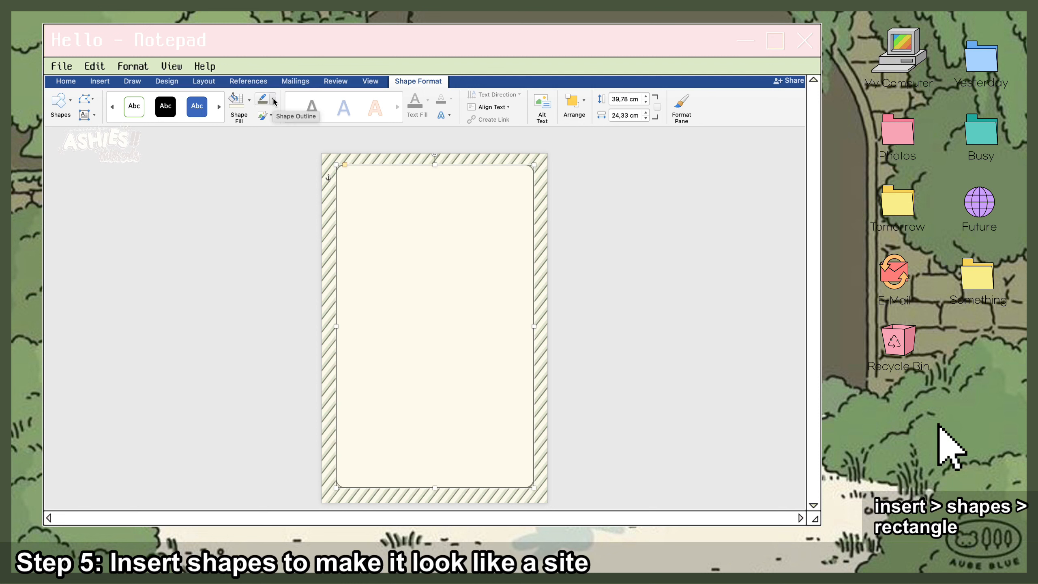
- Try a dashed outline on the rounded rectangle and view it deselected
left_click(272, 101)
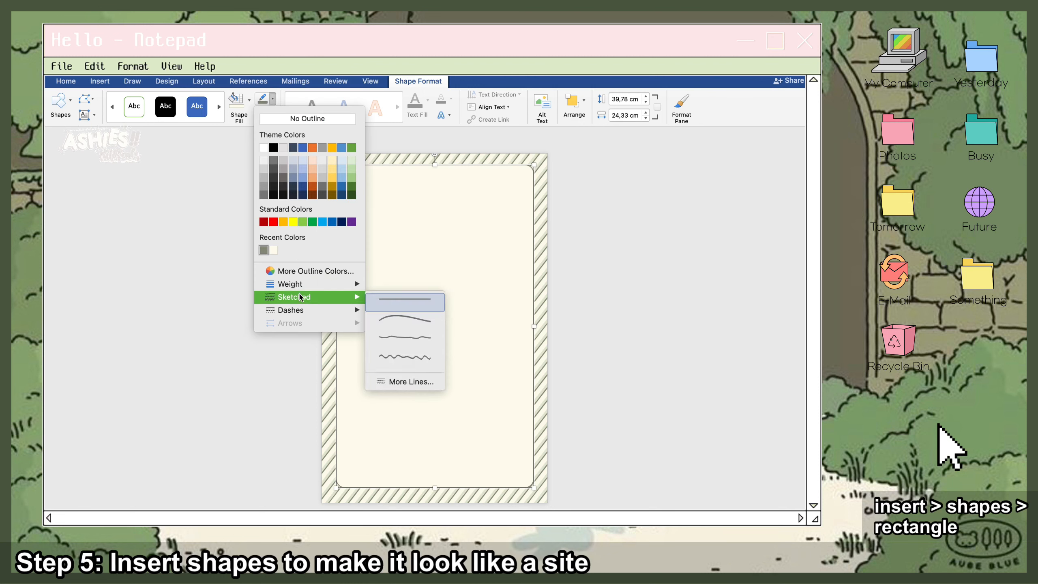
left_click(420, 346)
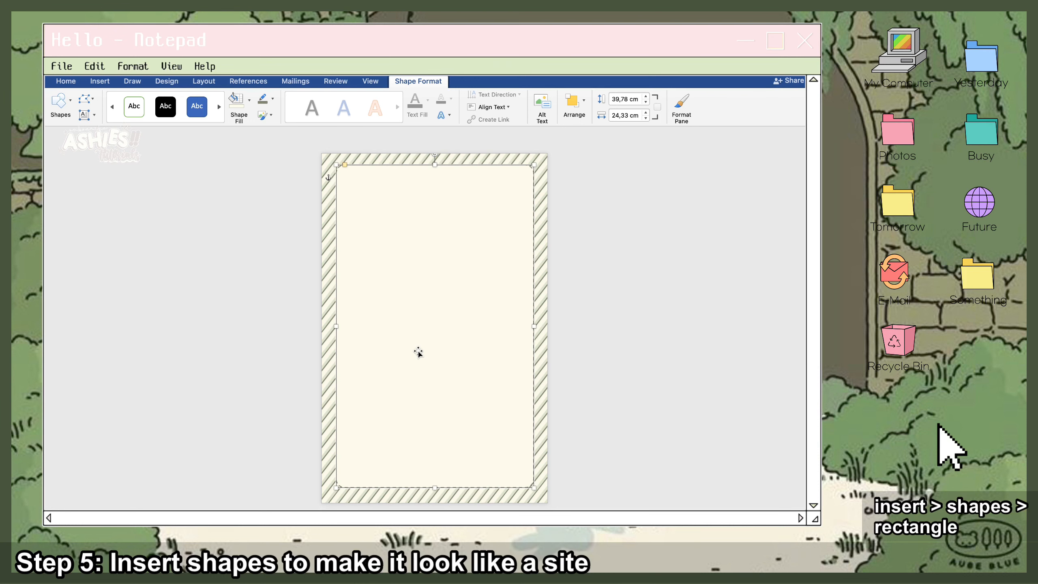
scroll(417, 353, "up", 1)
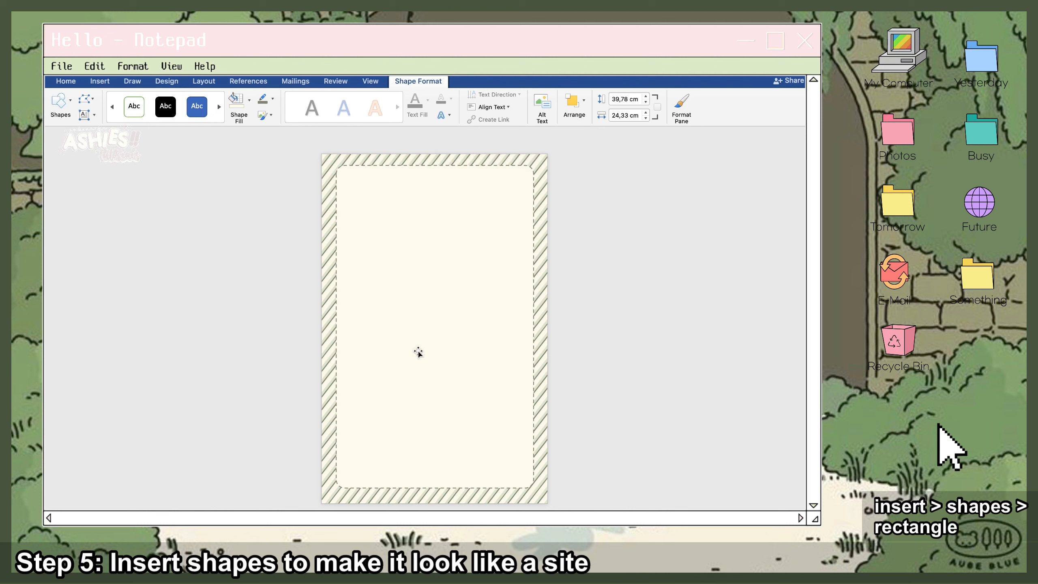
left_click(418, 352)
scroll(418, 352, "up", 1)
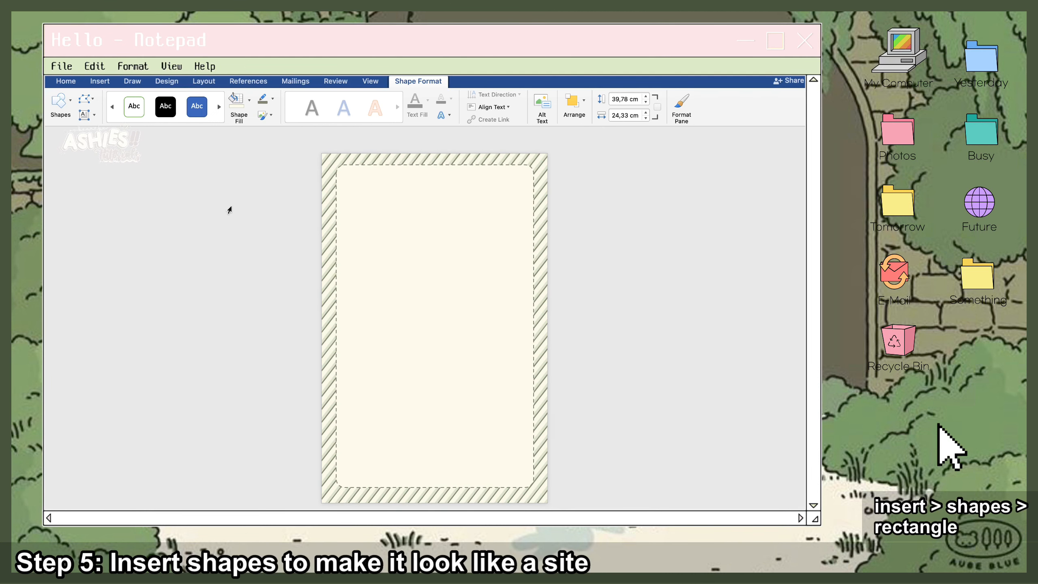
left_click(606, 211)
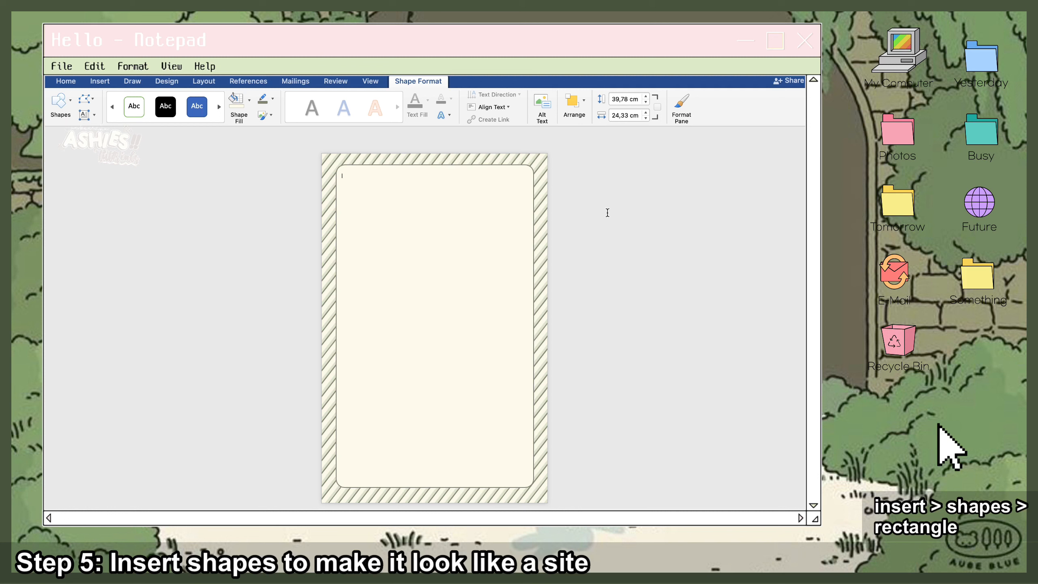
left_click(323, 321)
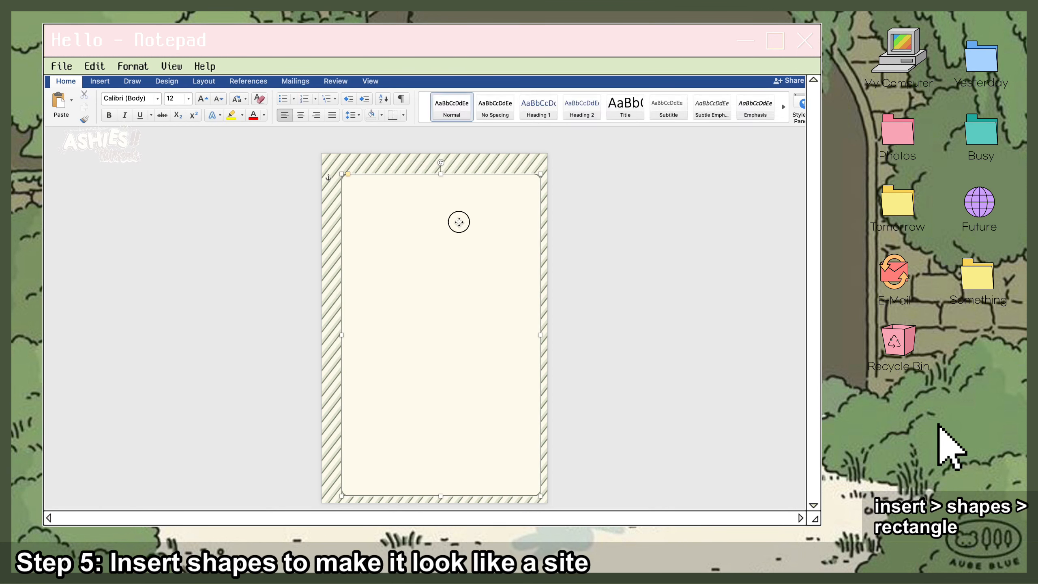
- Centre the cream rounded rectangle on the page so the striped border is even on all sides
left_click_drag(457, 221, 453, 217)
left_click(649, 181)
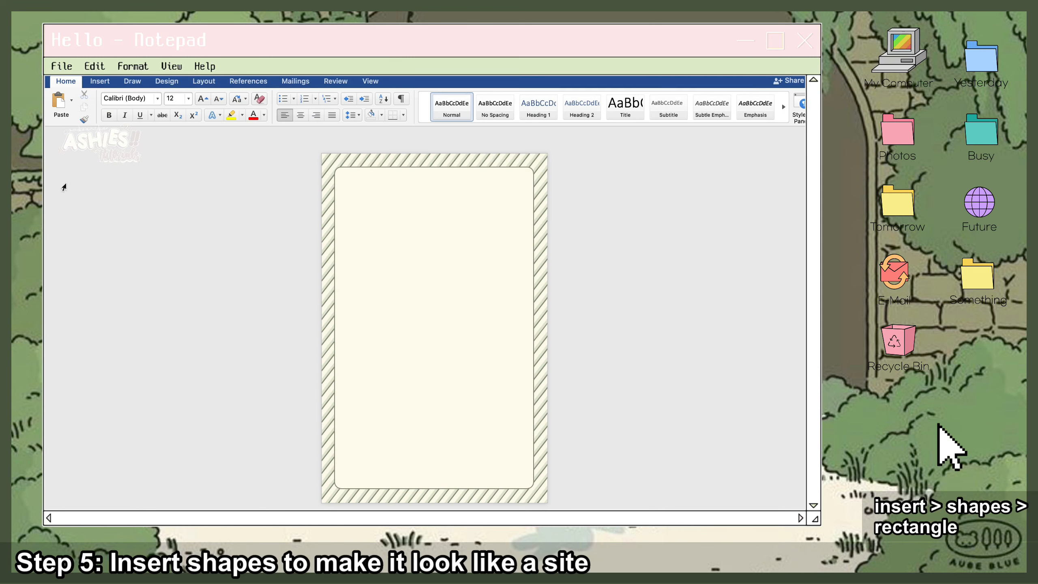
- Draw a plain rectangle about 38.43 cm high and 23.47 cm wide inside the cream shape and nudge it to the centre
left_click(108, 83)
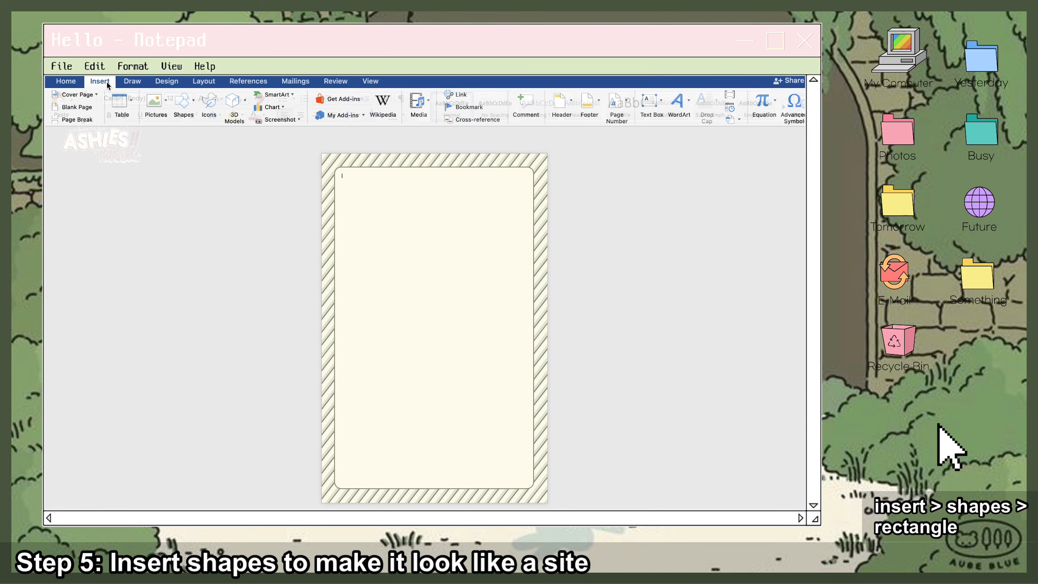
left_click(191, 98)
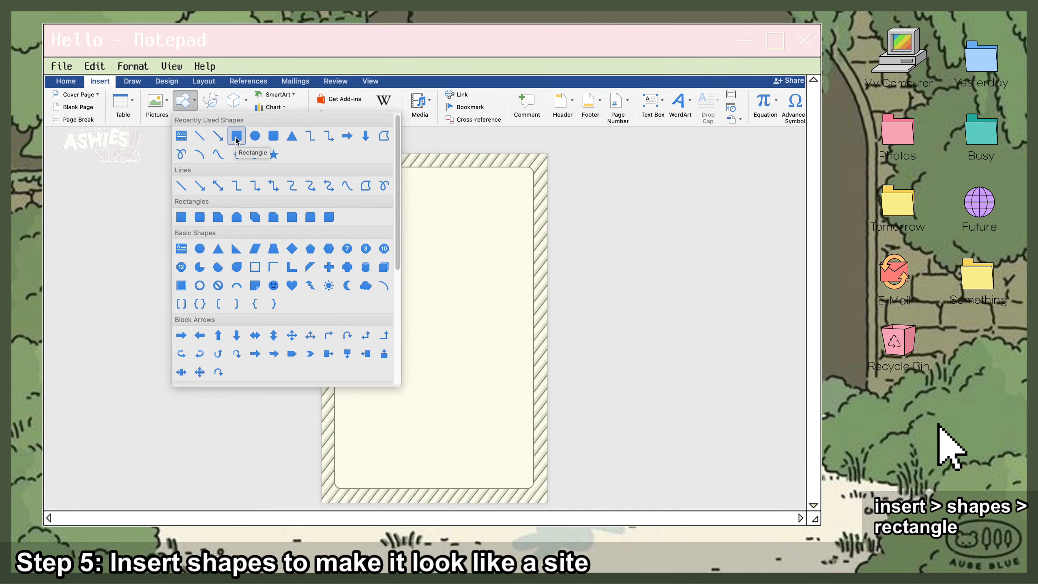
left_click(236, 137)
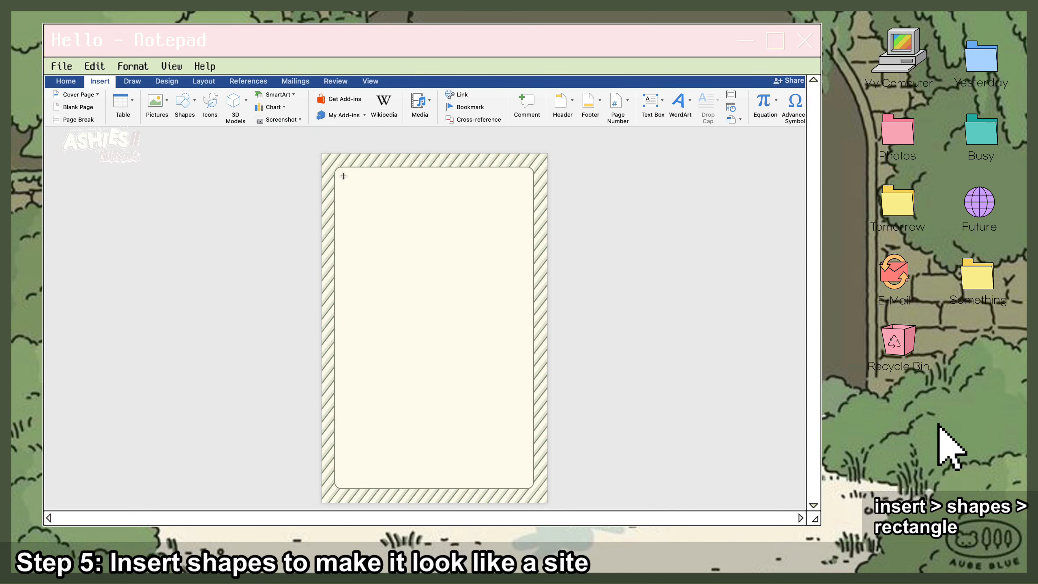
mouse_move(341, 174)
left_mouse_down()
mouse_move(530, 397)
mouse_move(530, 485)
left_mouse_up()
key("Left")
key("Left")
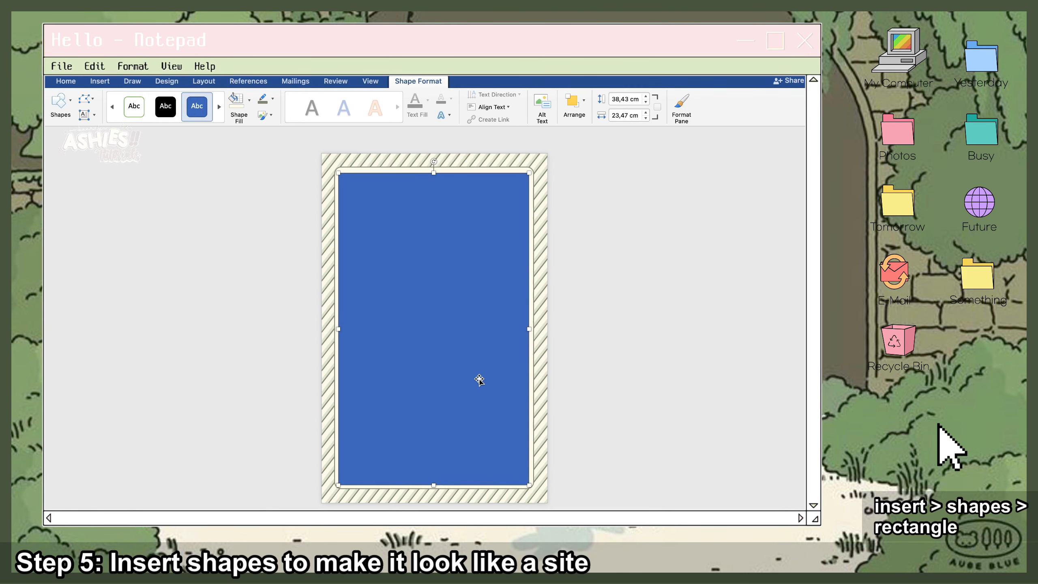
key("Up")
key("Up")
key("Up")
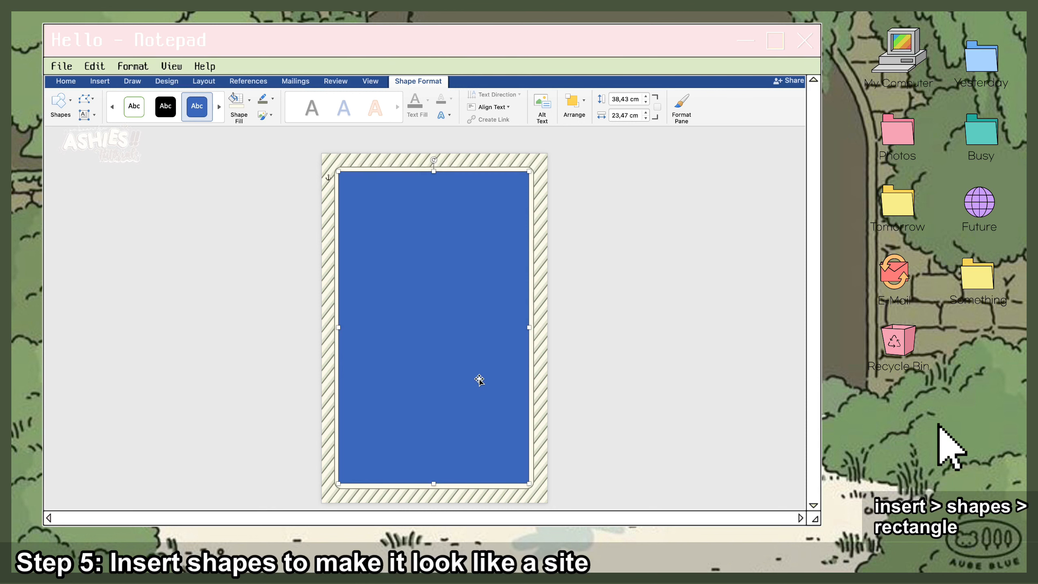
key("Right")
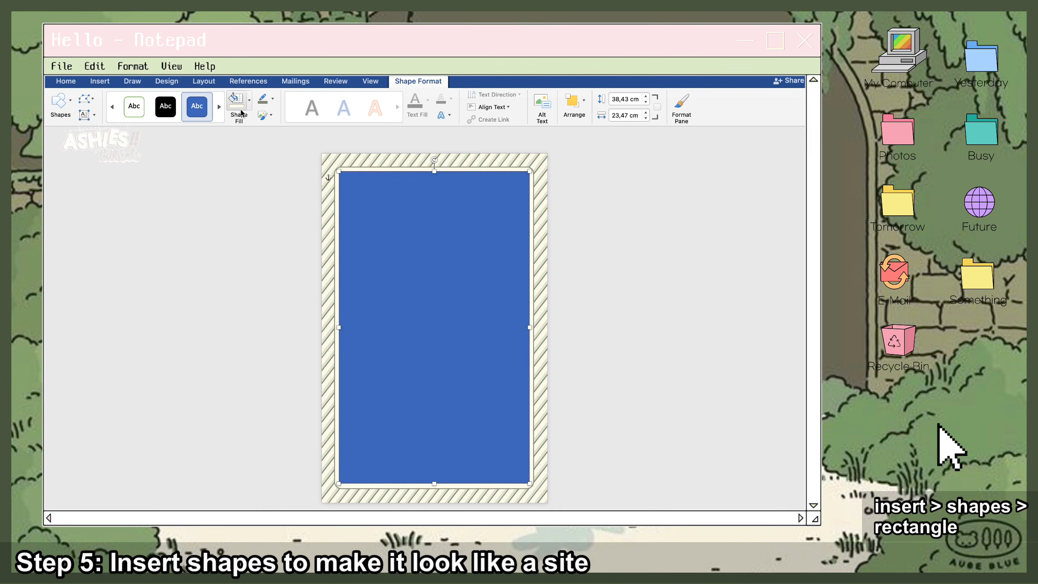
- Fill the inner rectangle white and give it the recent grey outline colour at 2¼ pt
left_click(249, 101)
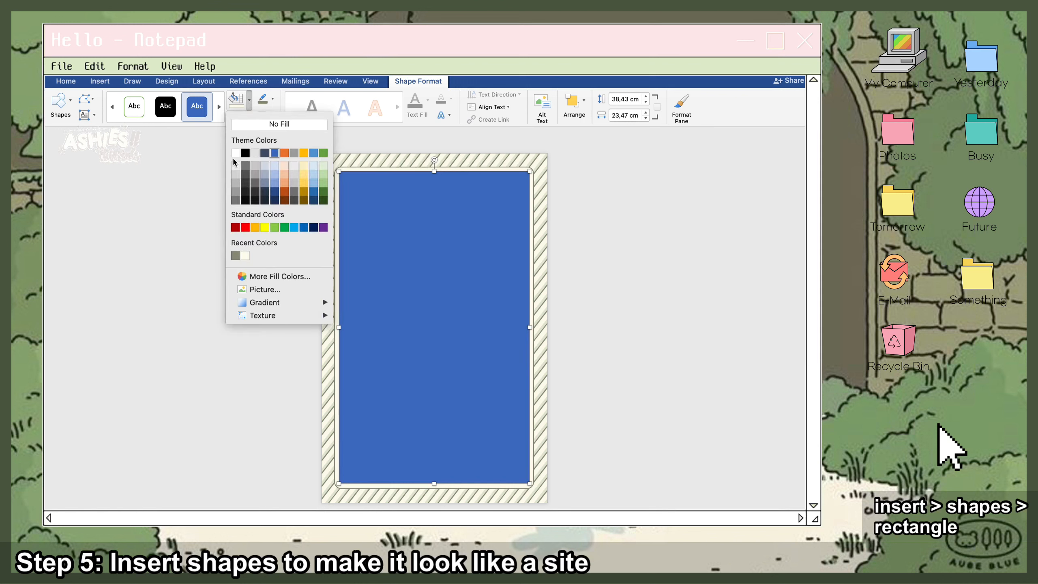
left_click(233, 150)
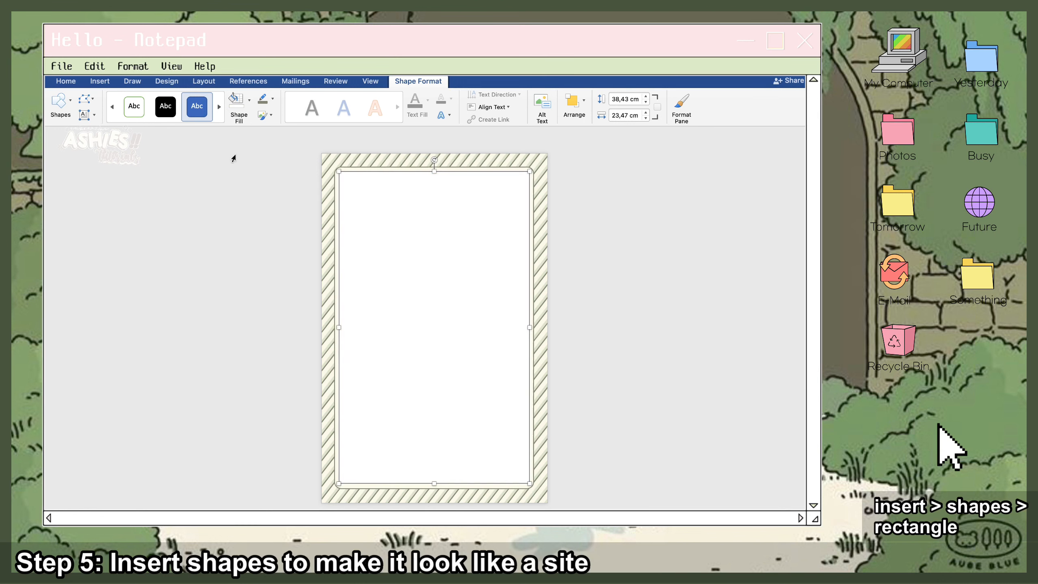
left_click(273, 99)
mouse_move(302, 311)
mouse_move(291, 286)
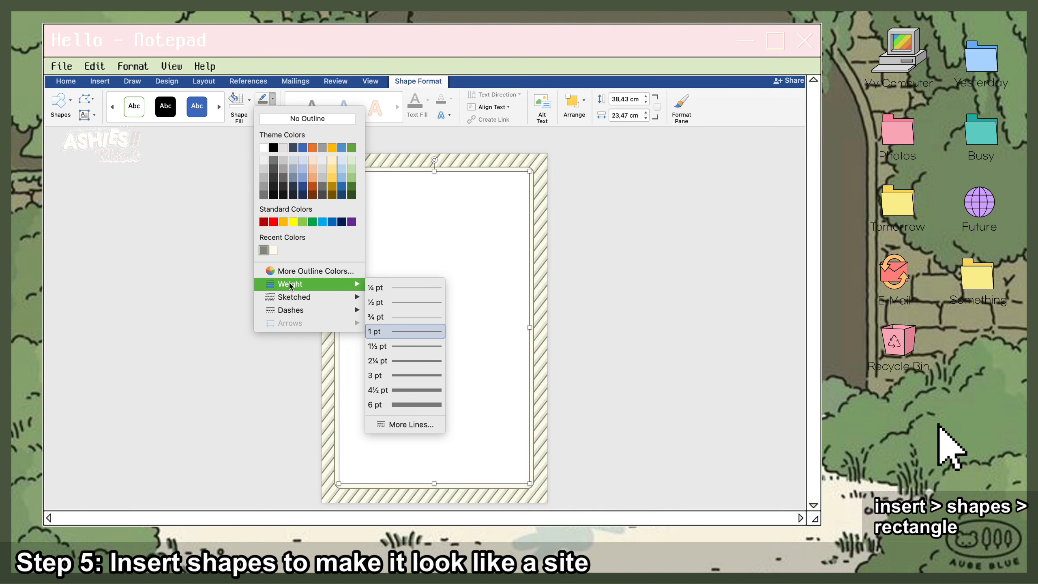
left_click(396, 361)
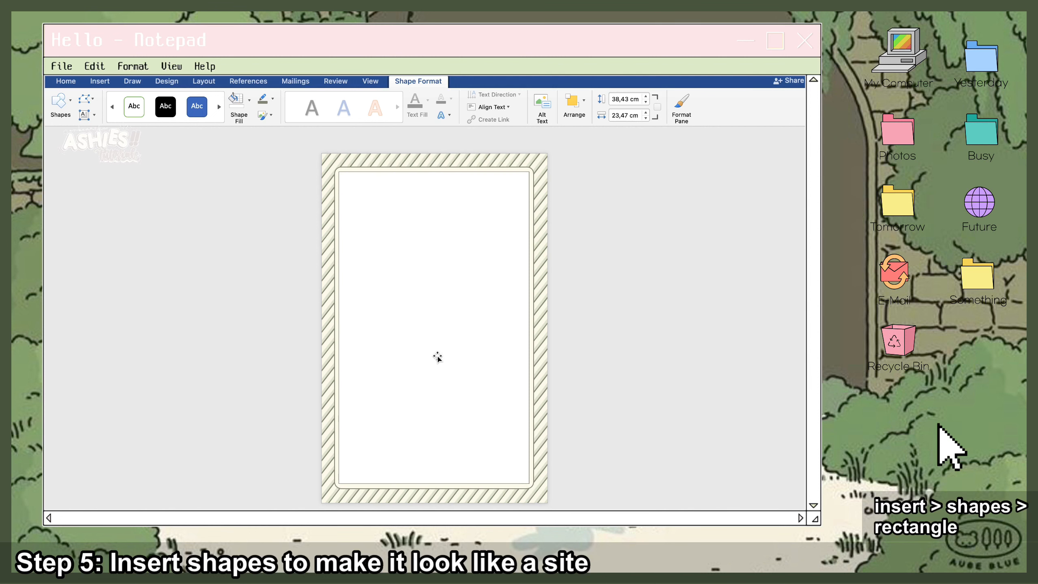
left_click(436, 356)
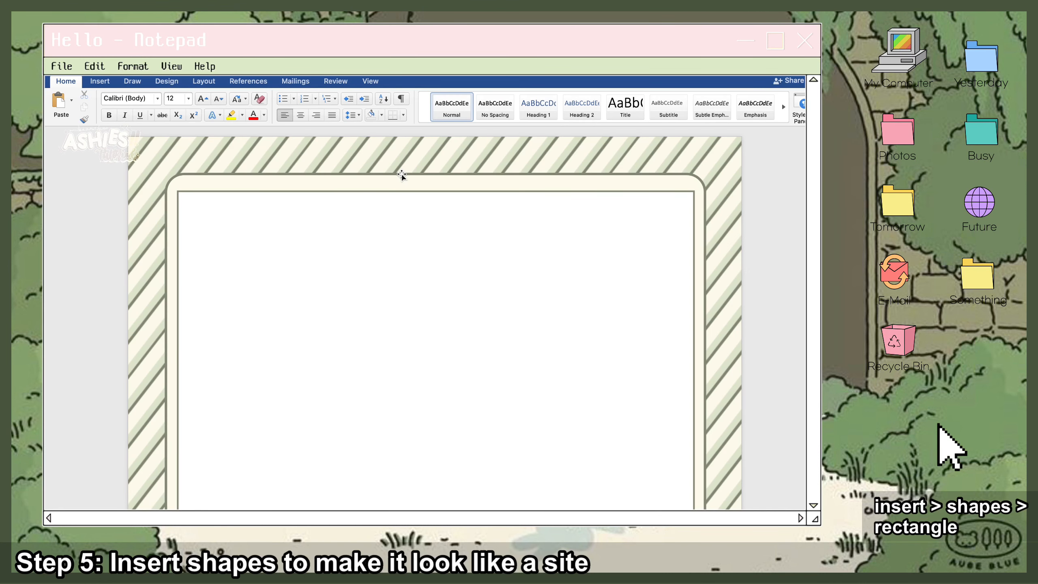
- Paste the copied green tab with rounded upper corners and place it over the white rectangle's upper-left corner
key("super+v")
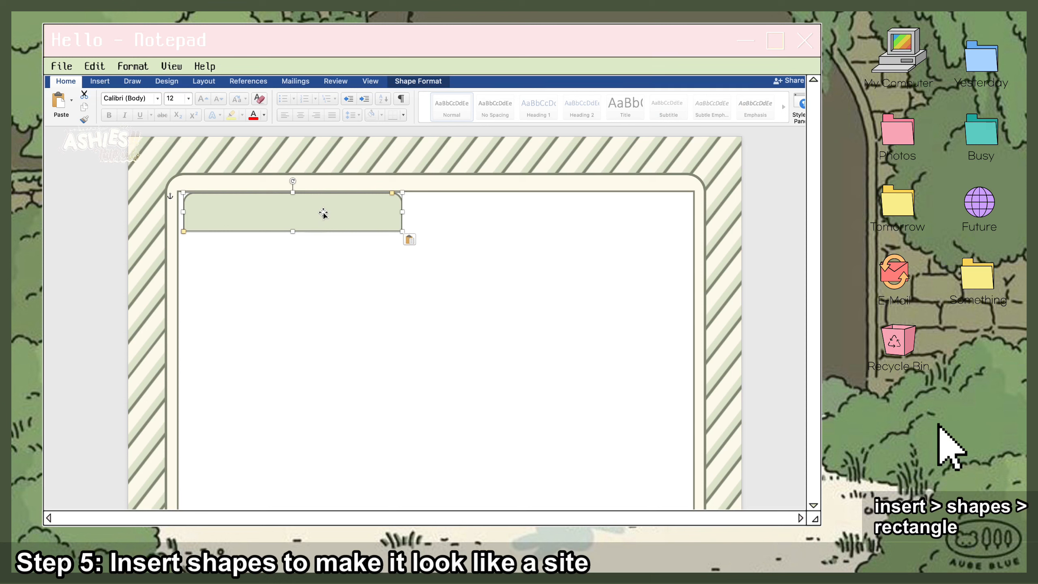
left_click_drag(320, 213, 312, 201)
left_click(432, 278)
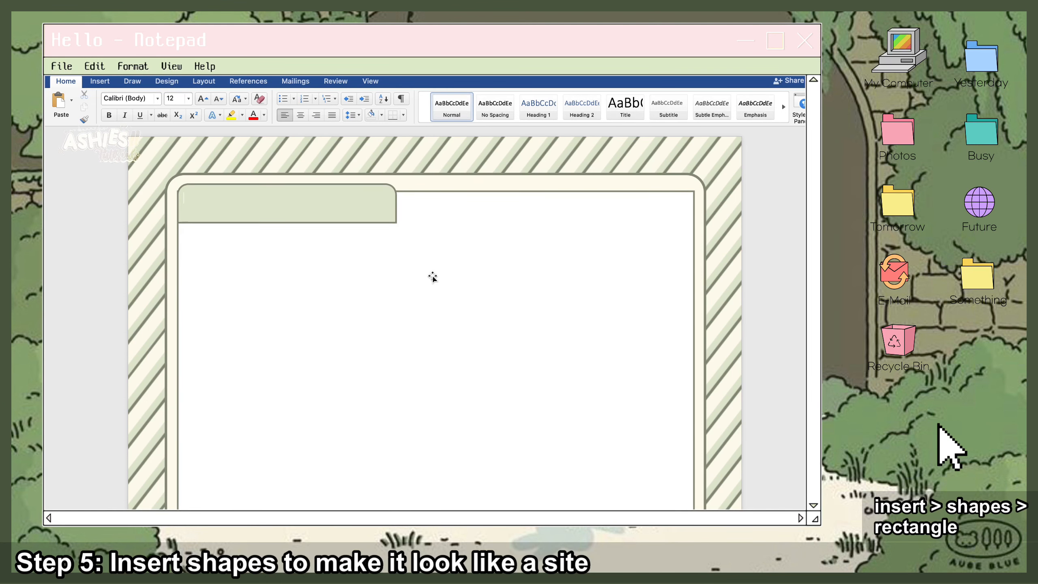
- Paste the copied white tab shape with the dashed outline and fit it inside the green tab
key("super+v")
left_click_drag(304, 203, 304, 202)
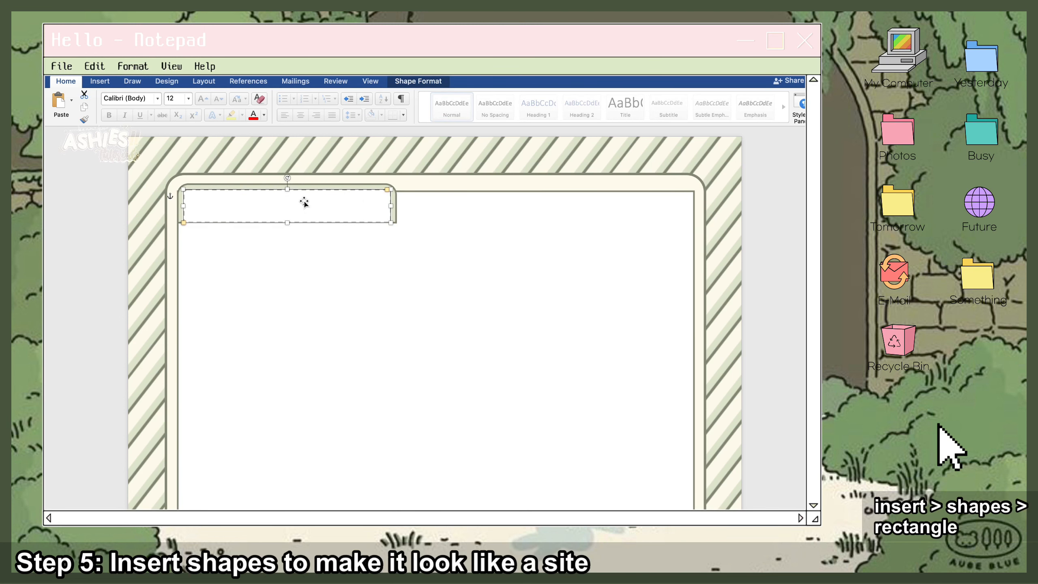
key("Up")
key("Up")
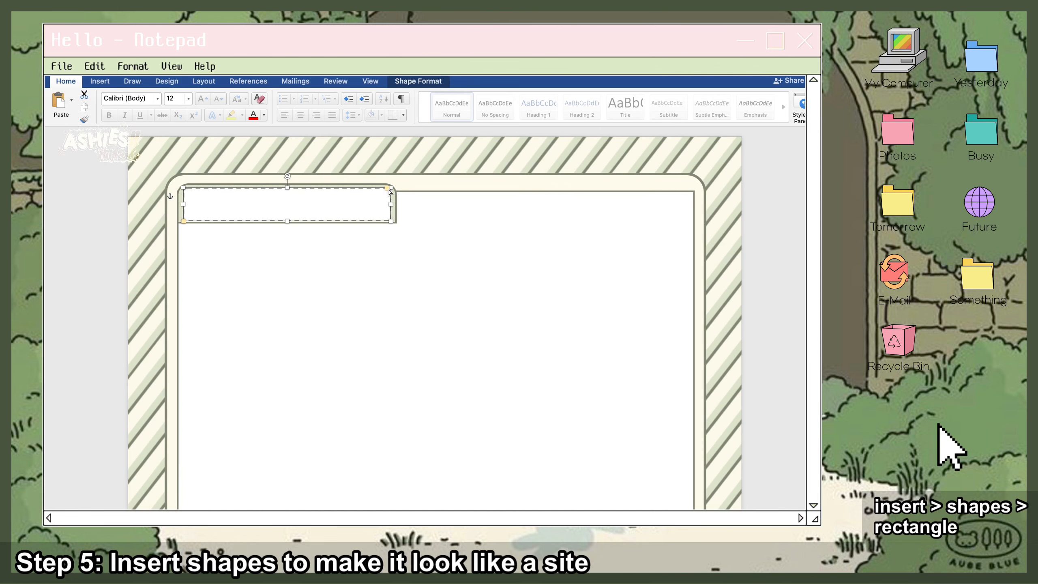
scroll(385, 227, "up", 1)
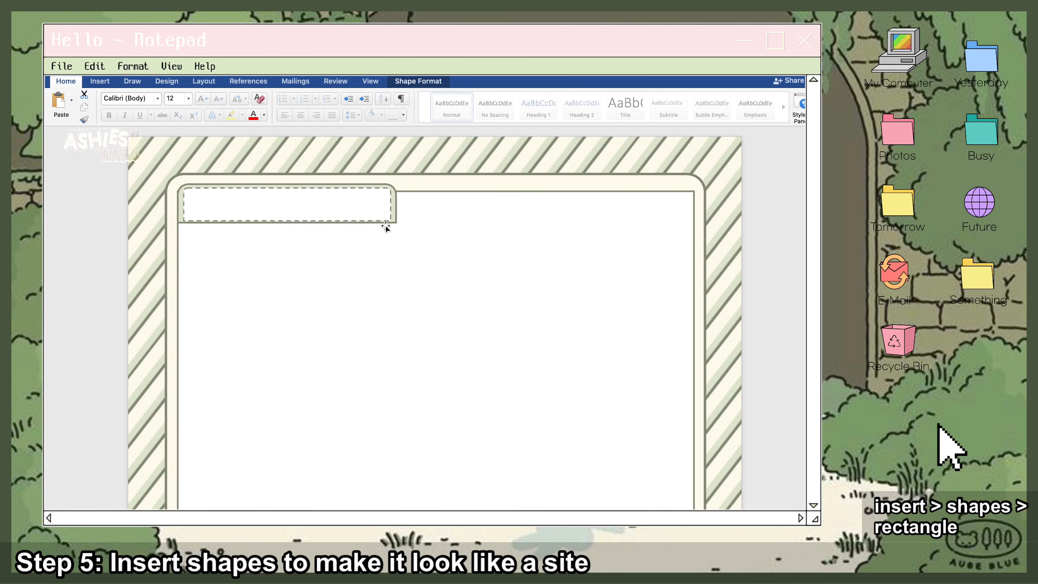
key("super+z")
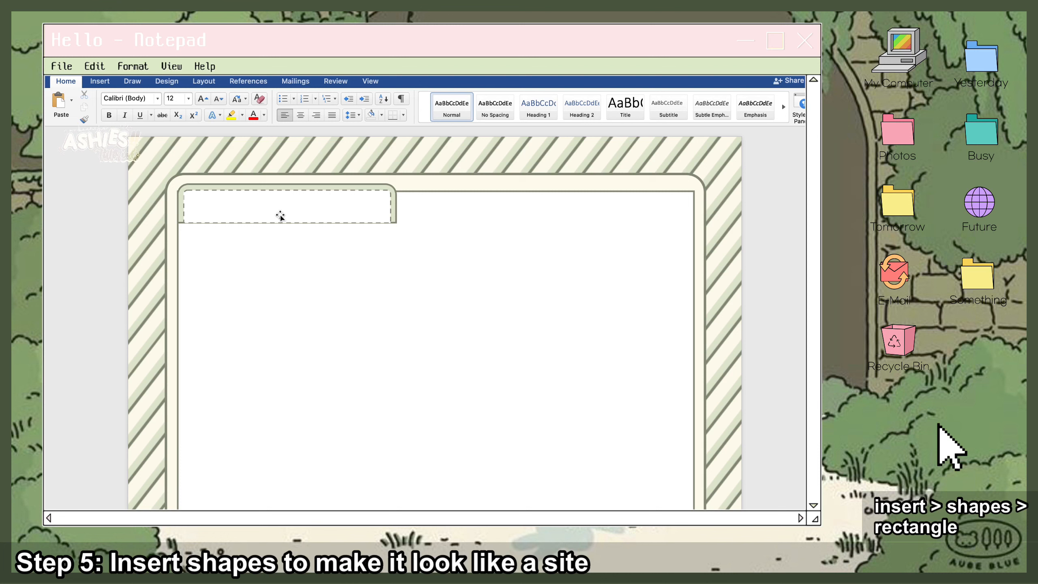
- Paste the "Supporting San Cristobel" title lettering and position it over the dashed tab
key("ctrl+v")
left_click_drag(331, 241, 332, 247)
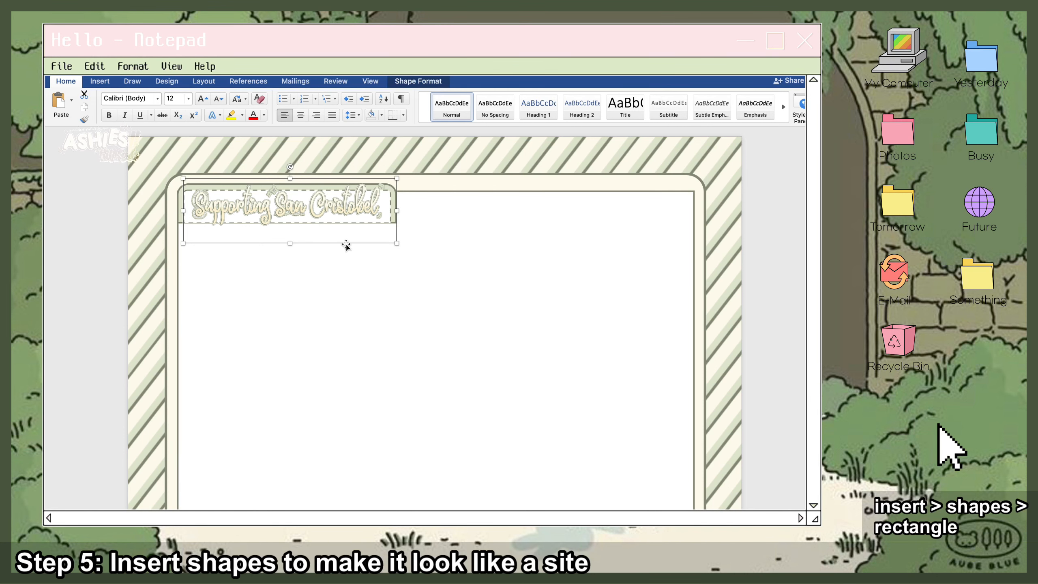
left_click_drag(343, 242, 342, 244)
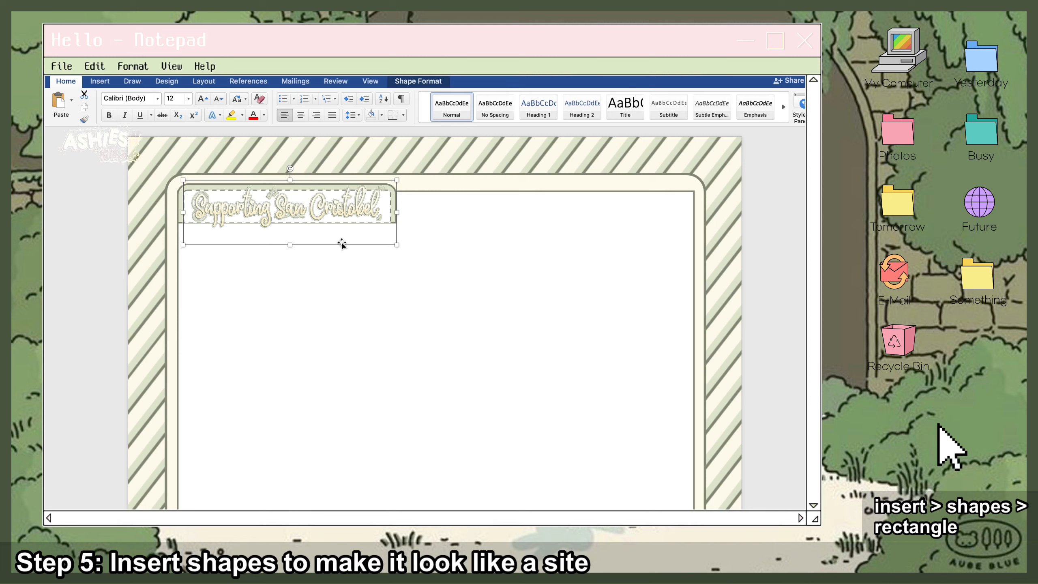
- Paste the floral banner strip and place it beside the title tab along the white rectangle's upper edge
left_click(755, 185)
key("super+v")
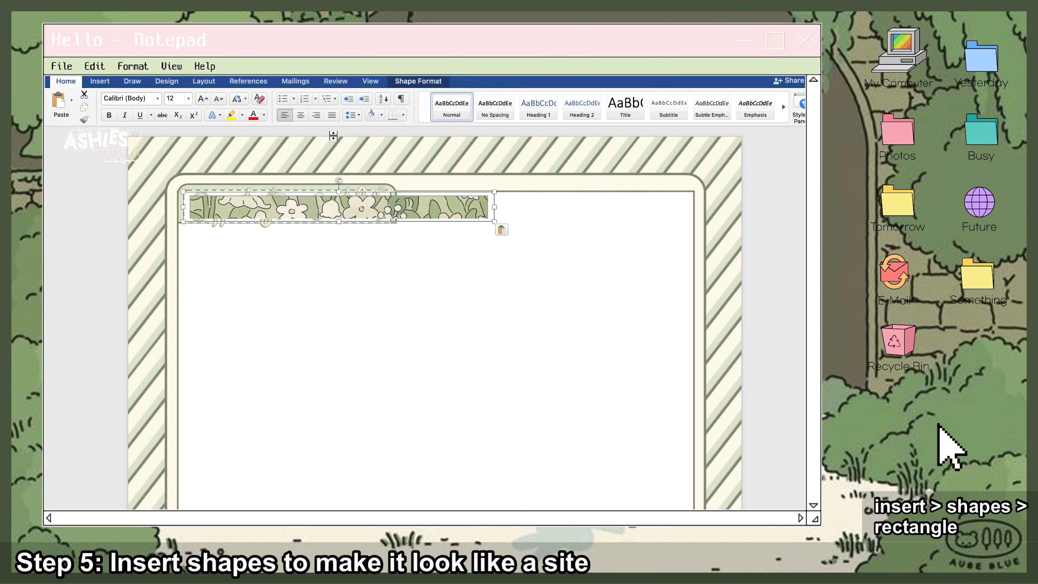
left_click_drag(434, 221, 637, 216)
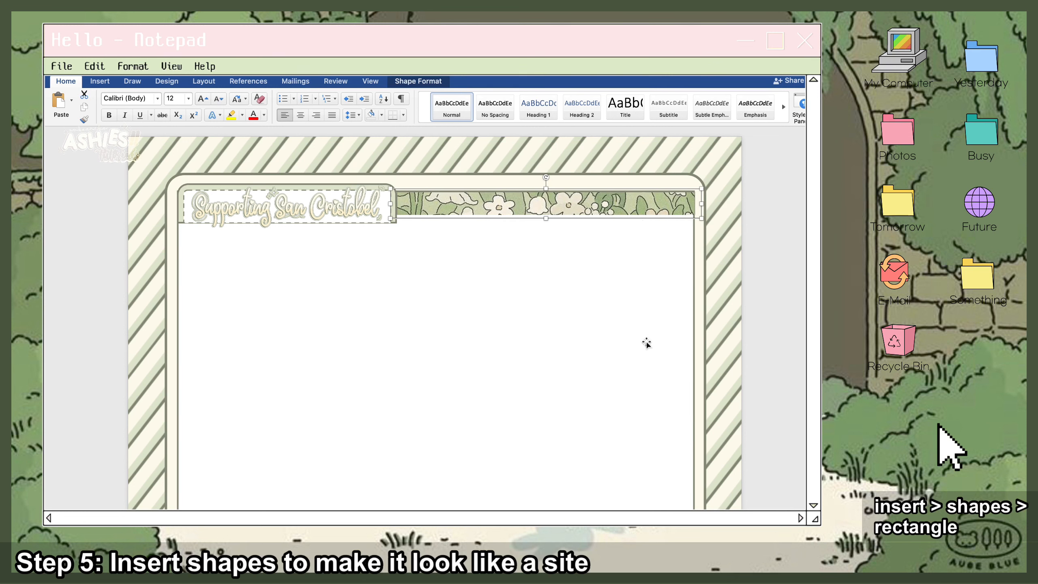
key("Left")
key("Left")
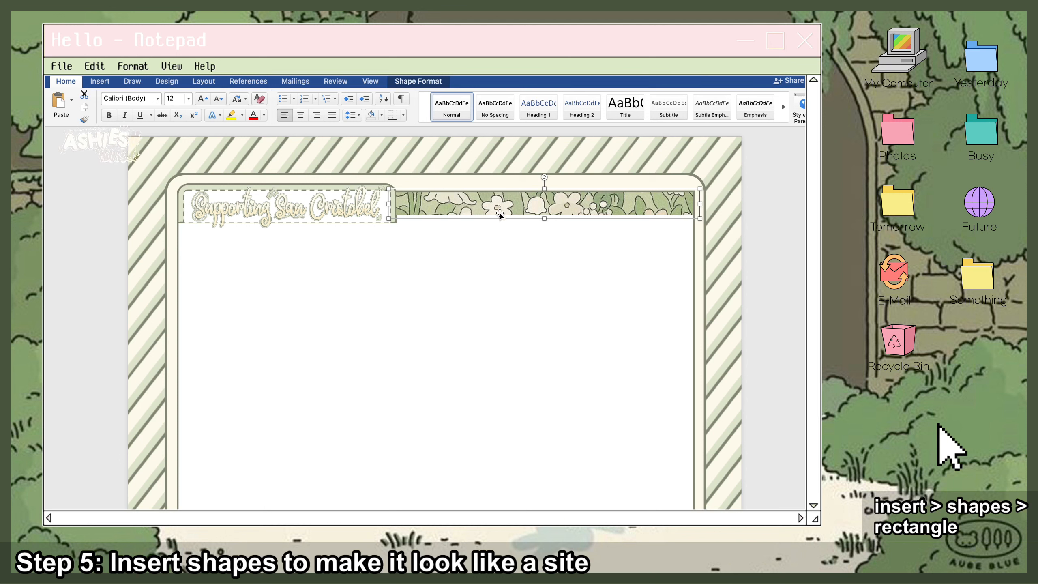
- Try sending the floral banner one level backward, and bring it forward again
left_click(404, 88)
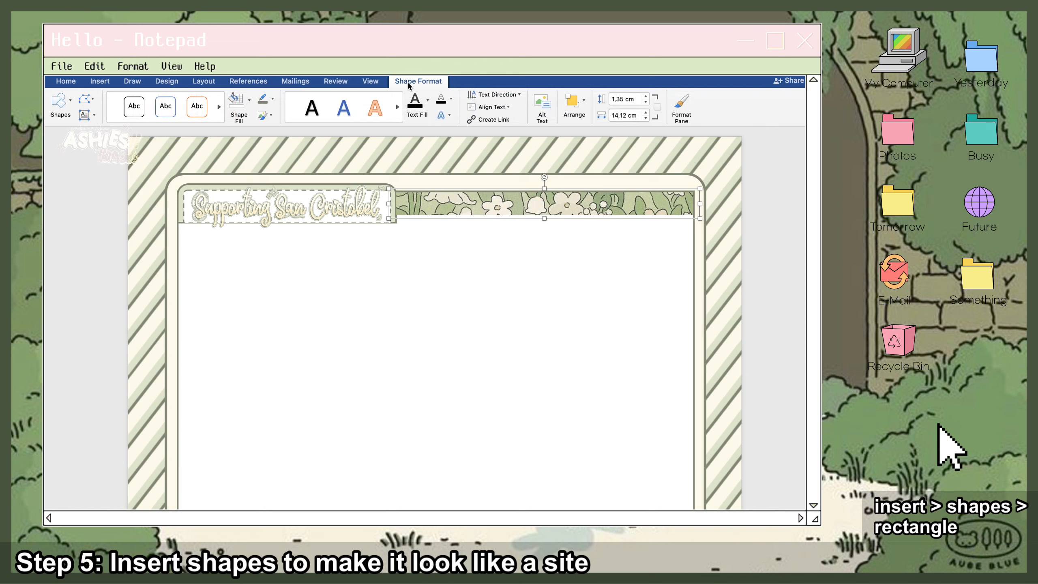
left_click(581, 101)
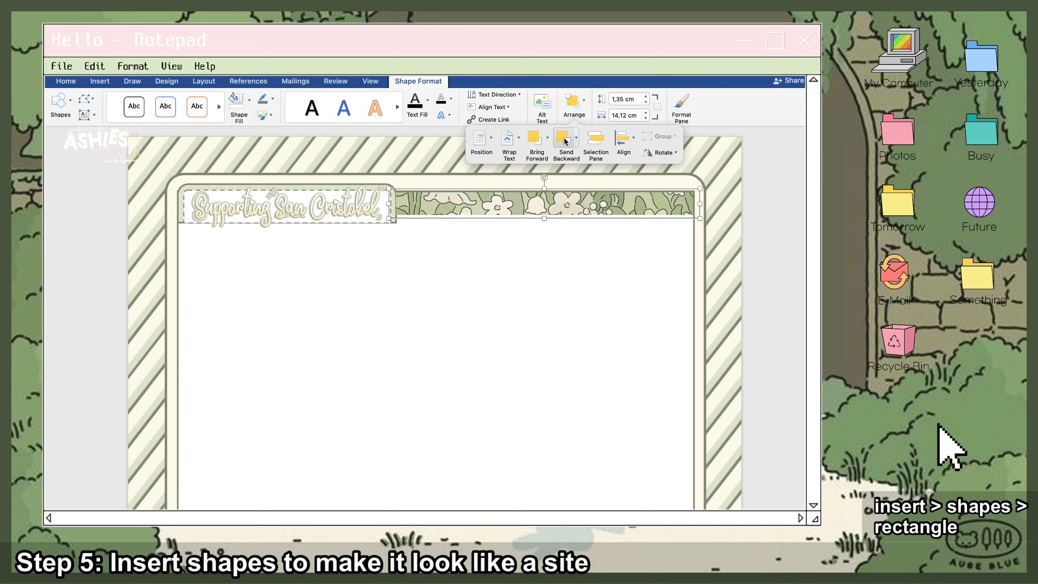
left_click(566, 141)
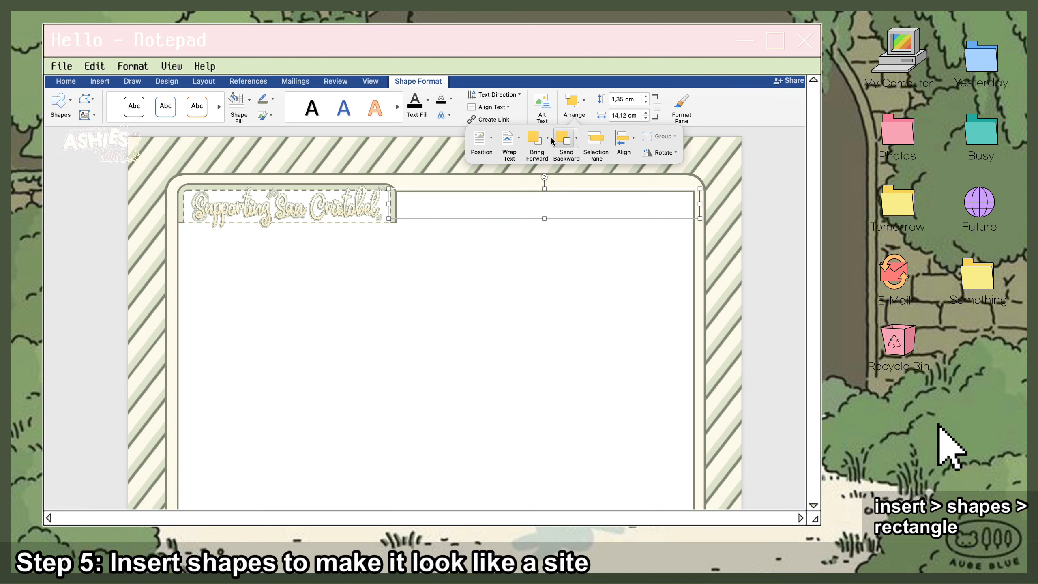
left_click(534, 139)
left_click(447, 213)
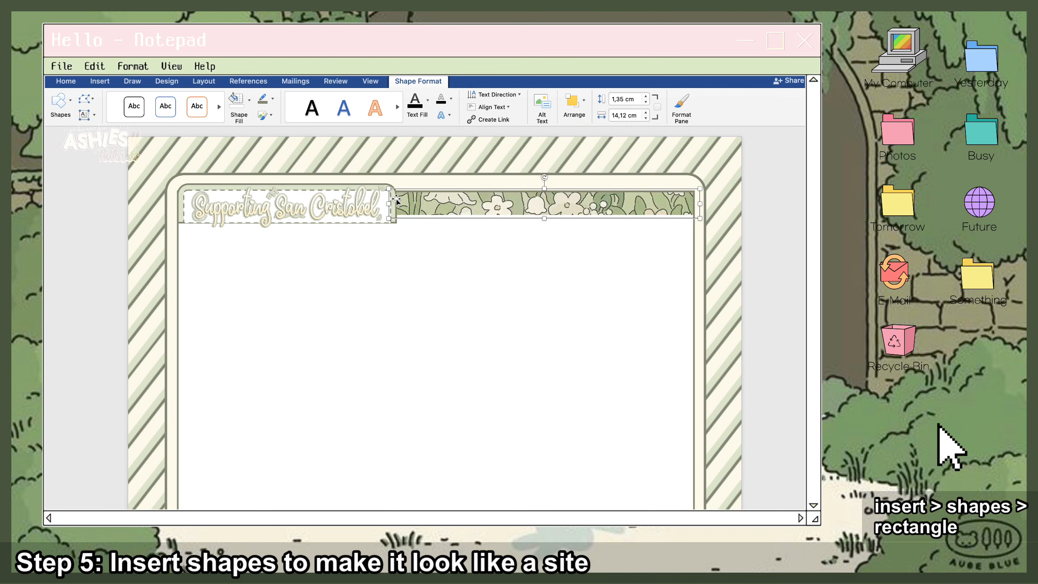
- Nudge the floral banner slightly left against the title tab and deselect it
key("Left")
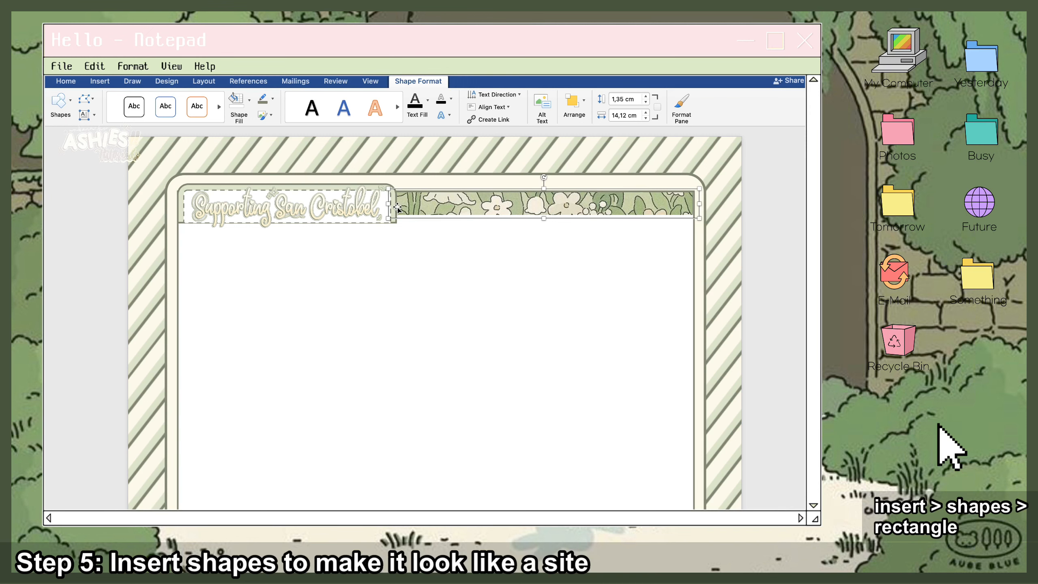
left_click(796, 176)
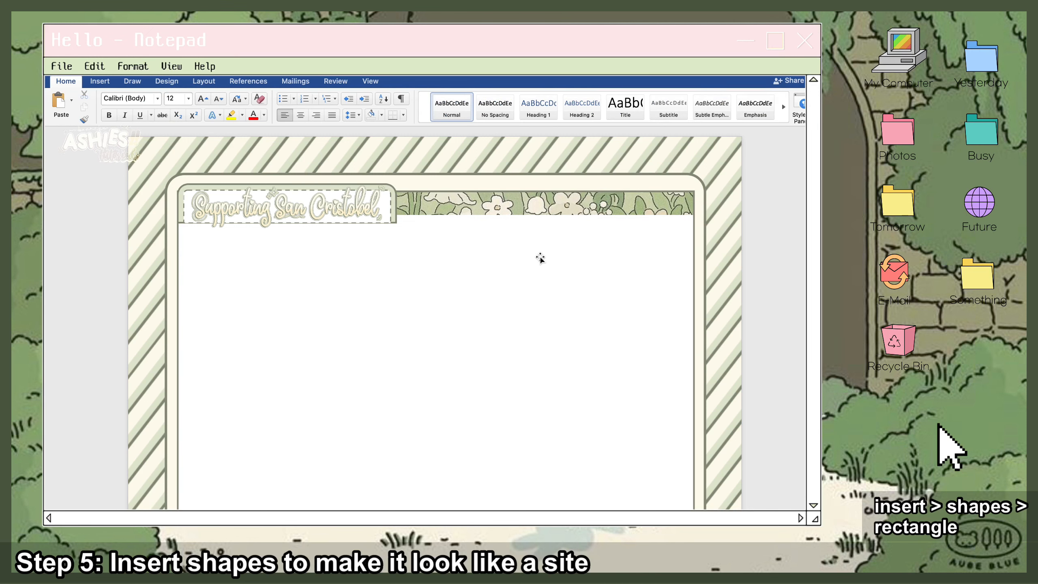
left_click(110, 81)
left_click(189, 100)
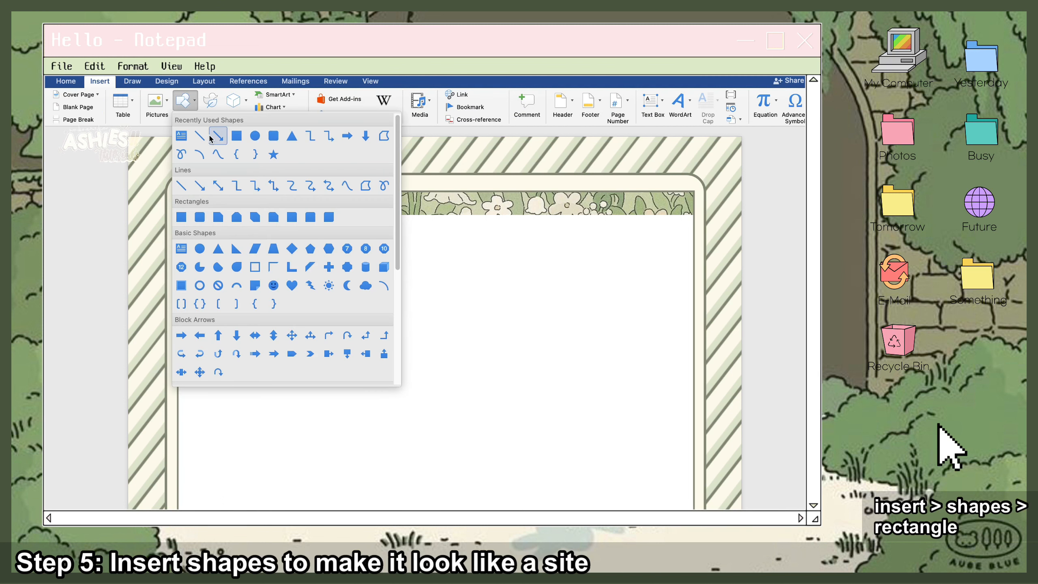
left_click(779, 230)
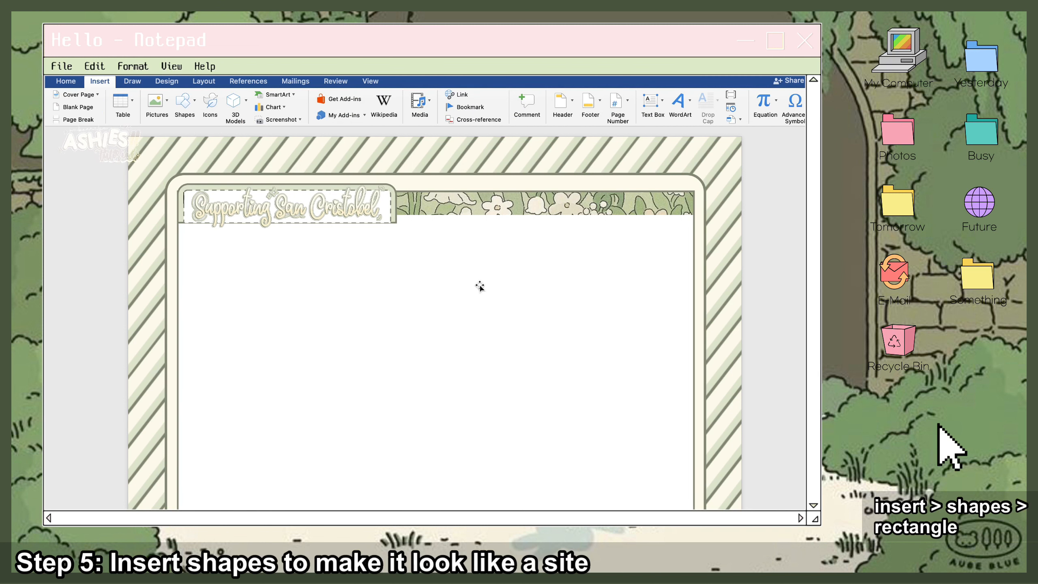
- Paste the copied horizontal line and move it just below the title tab and floral banner, aligned with the white rectangle's sides
key("super+v")
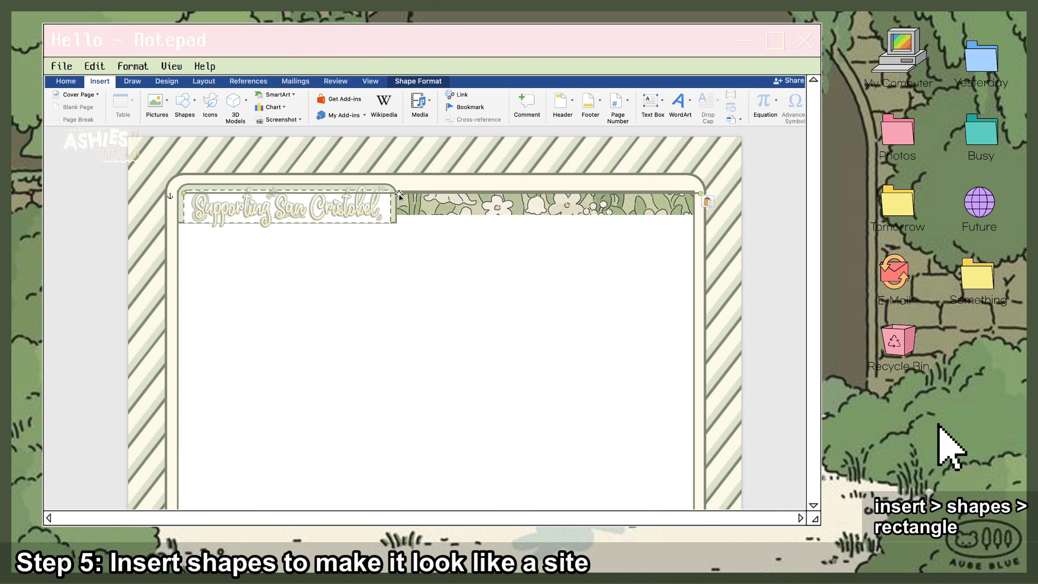
key("Down")
key("Down")
key("Down")
key("Down")
key("Down")
key("Down")
key("Down")
key("Down")
key("Down")
key("Down")
key("Down")
key("Down")
key("Down")
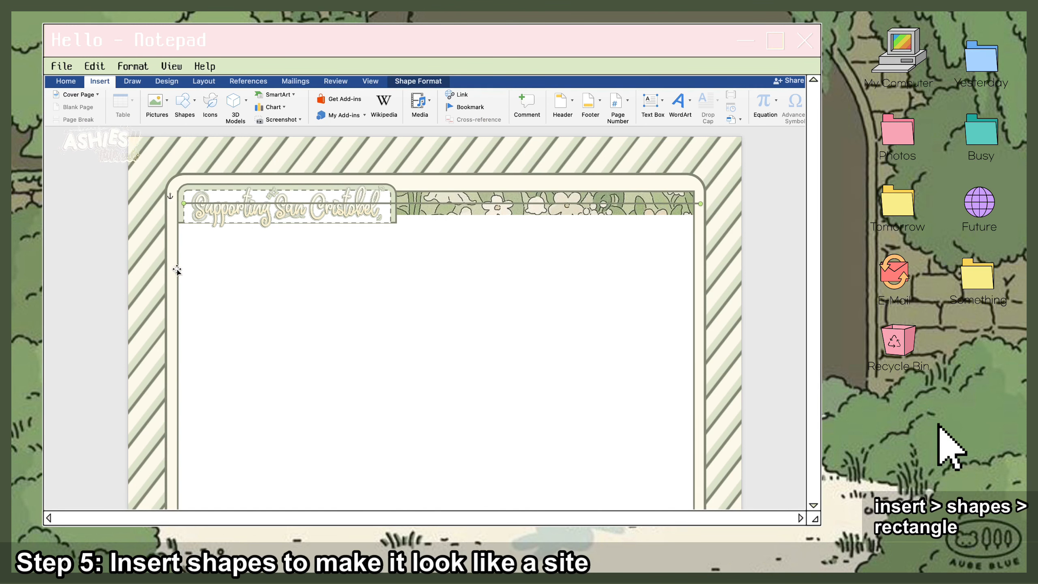
key("Down")
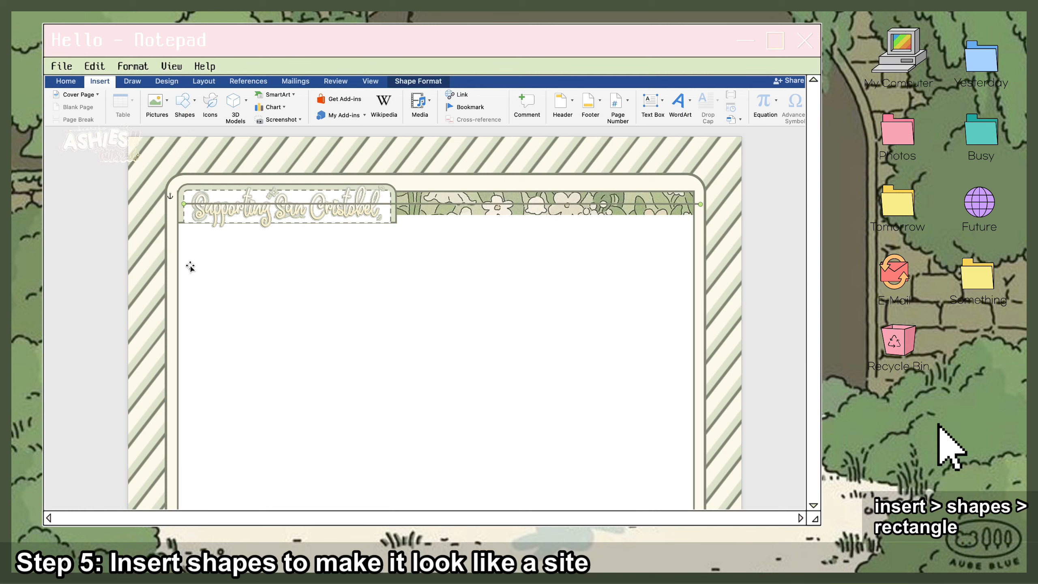
key("Down")
key("Down")
key("Down")
key("Down")
key("Down")
key("Down")
key("Down")
key("Down")
key("Down")
key("Down")
key("Down")
key("Down")
key("Down")
key("Down")
key("Down")
key("Down")
key("Down")
key("Down")
key("Down")
key("Down")
key("Left")
key("Left")
key("Left")
key("Left")
key("Left")
key("Left")
key("Left")
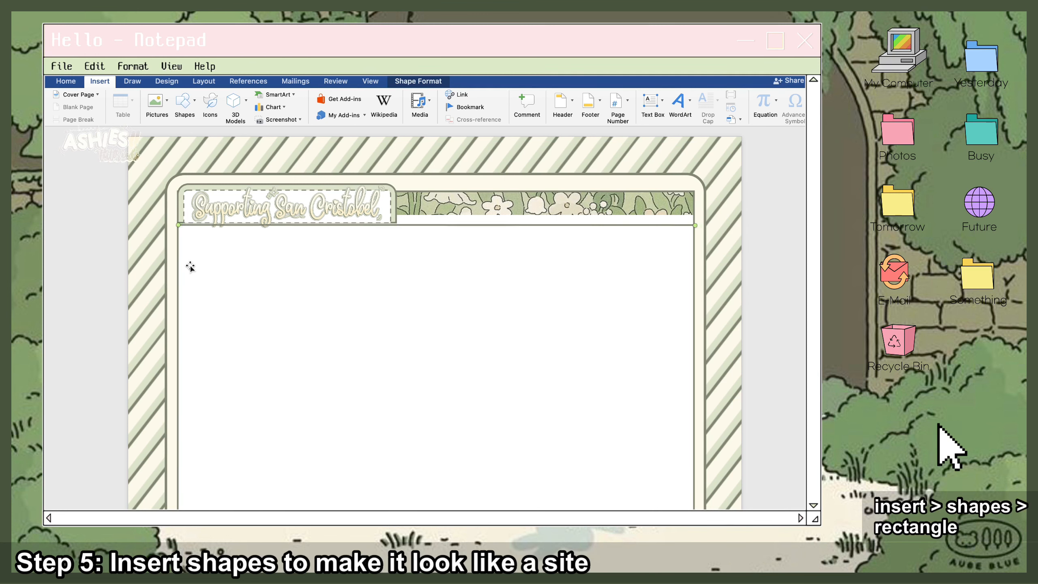
- Nudge the horizontal line up until it meets the lower edge of the floral banner
key("Up")
key("Up")
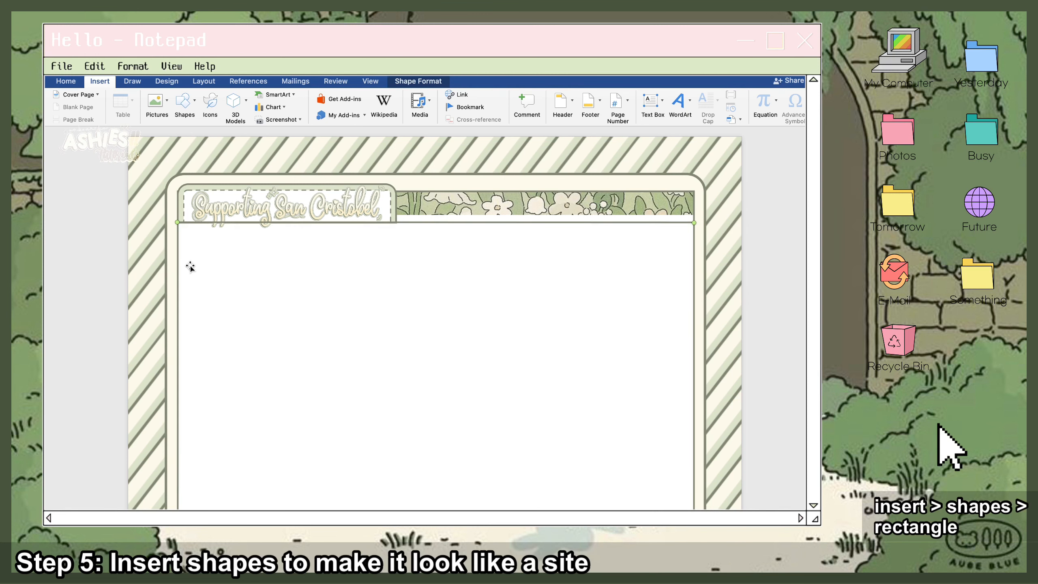
key("Up")
key("Up")
key("Up")
key("Up")
key("Up")
key("Up")
key("Up")
key("Up")
key("Up")
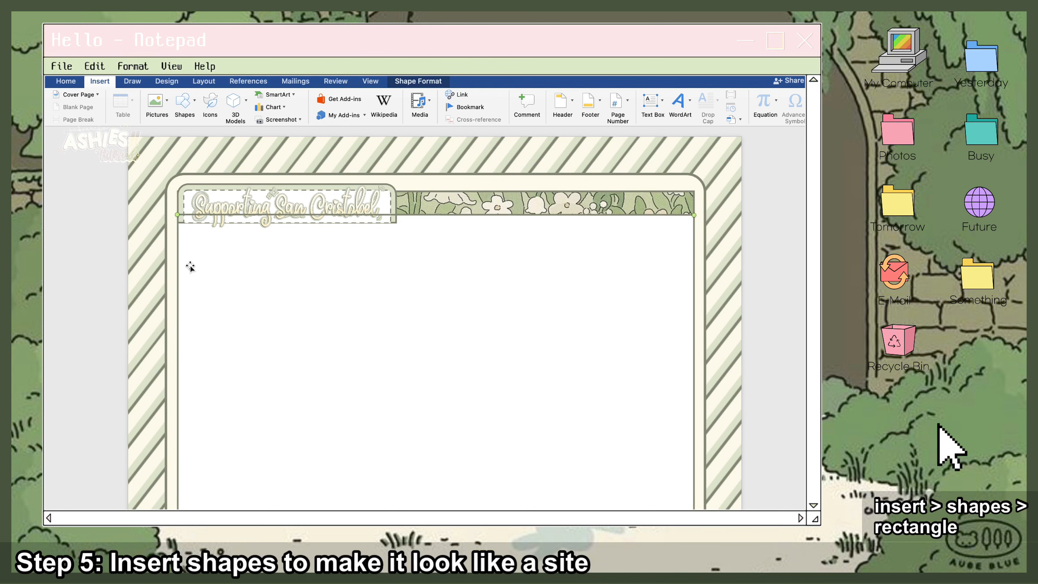
key("Up")
key("Up")
key("Up")
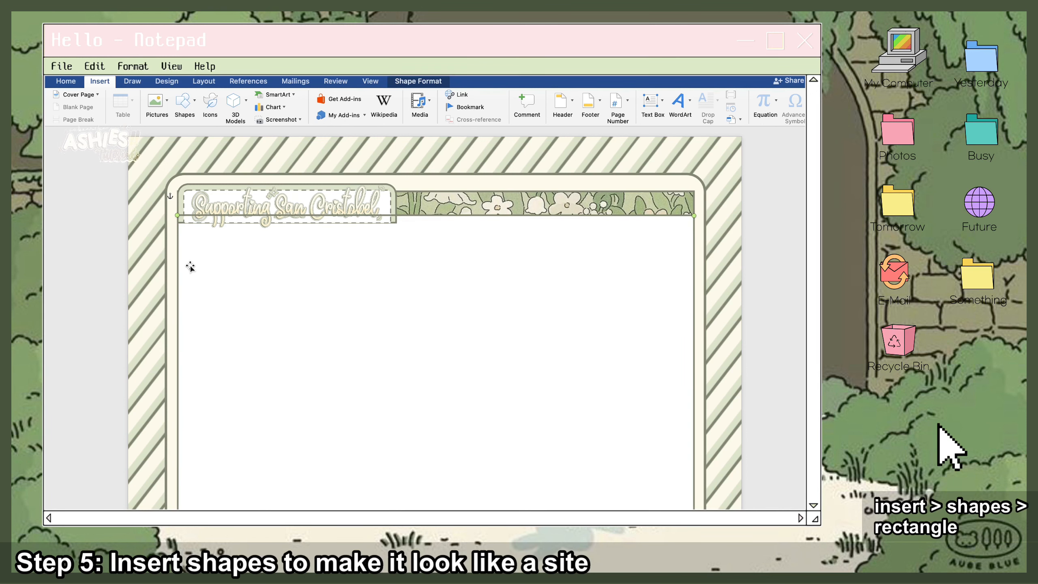
left_click(367, 241)
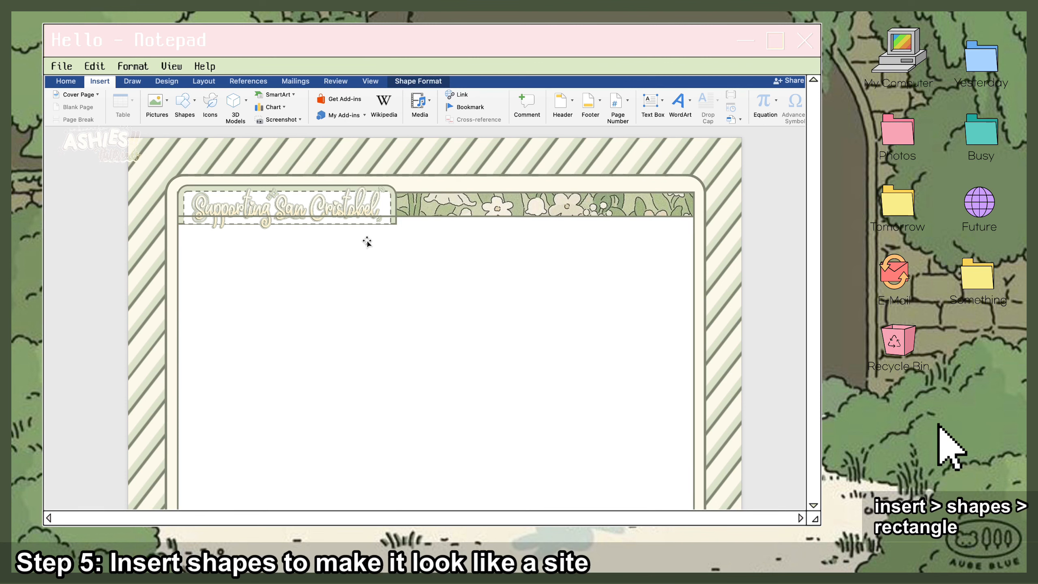
- Send the horizontal line backward in the layer order and deselect it
left_click(418, 81)
left_click(576, 107)
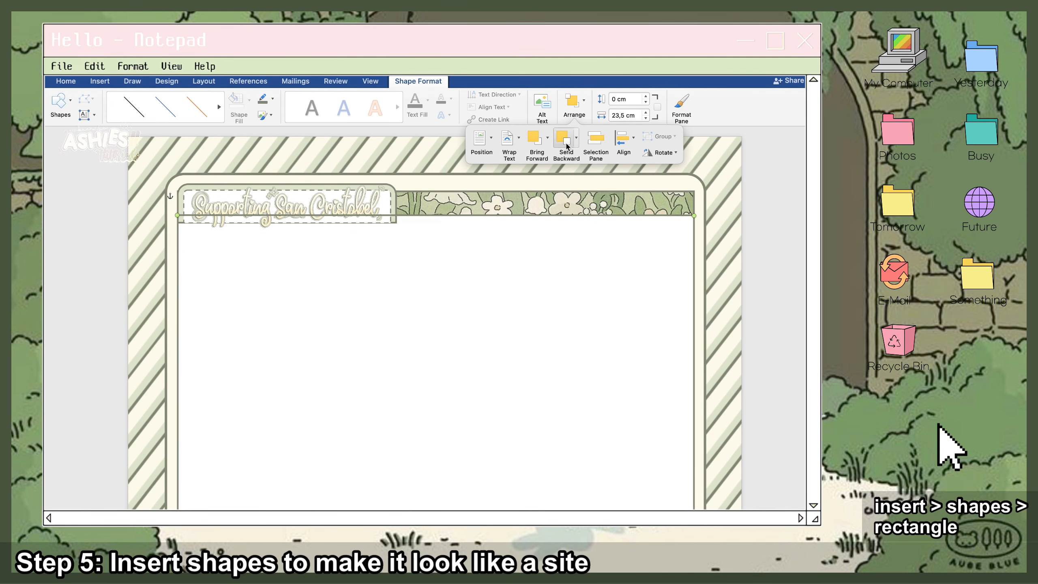
left_click(566, 143)
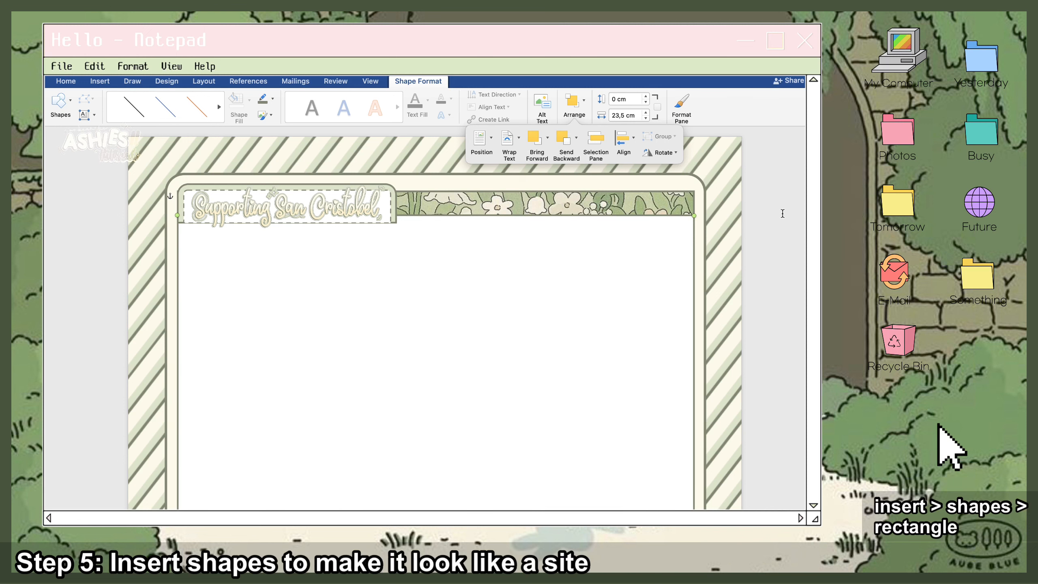
left_click(625, 339)
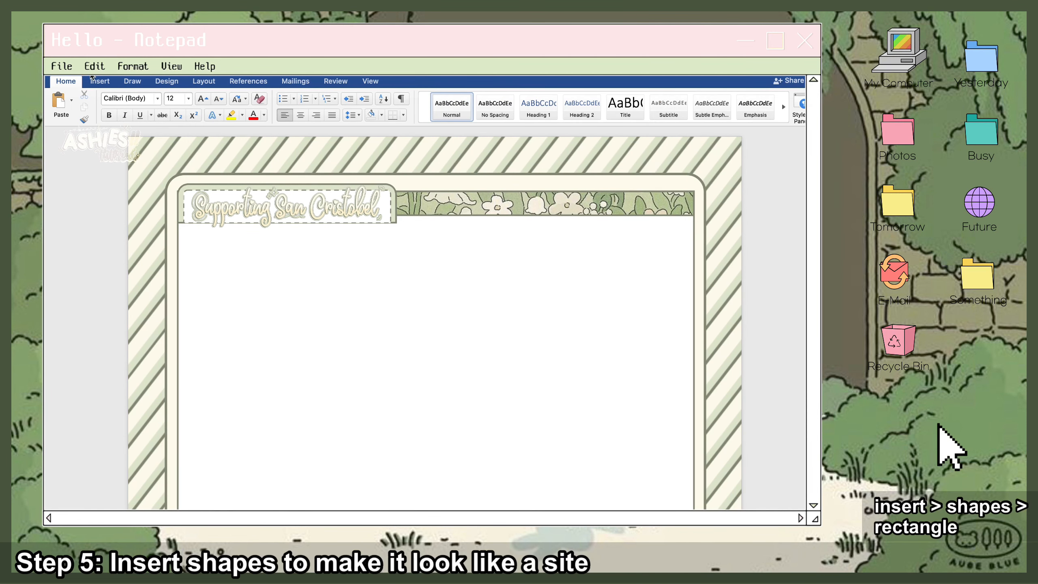
- Paste the small green square over the title tab and move it to the blank area below the floral banner
left_click(94, 79)
left_click(184, 100)
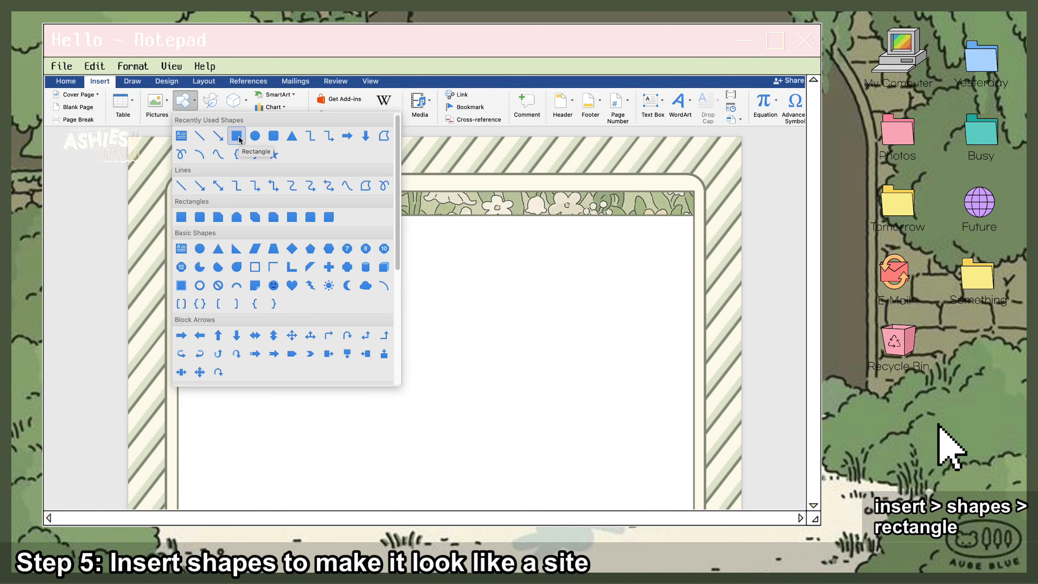
left_click(238, 138)
left_click(771, 166)
key("super+v")
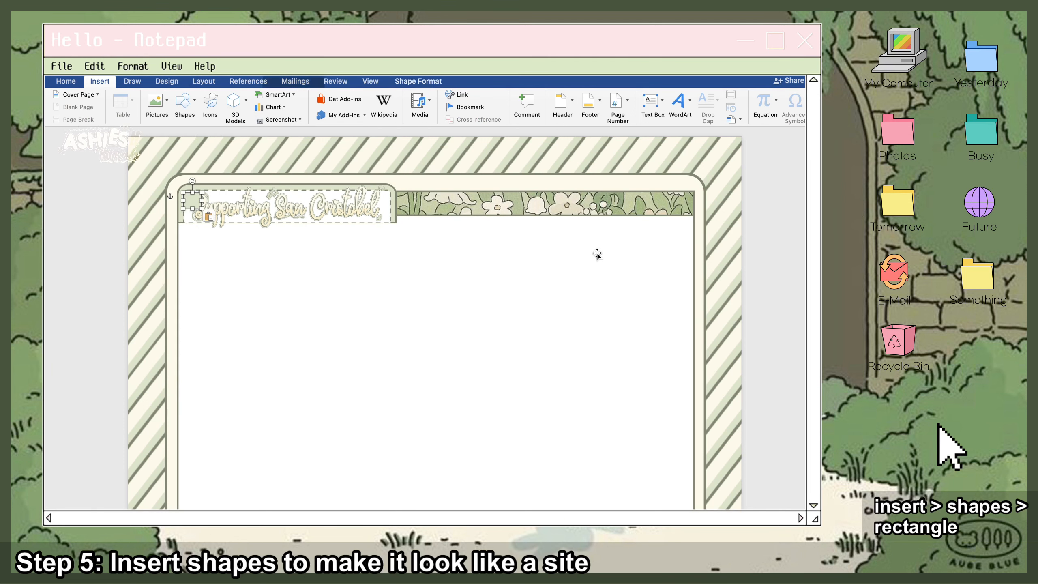
left_click(193, 200)
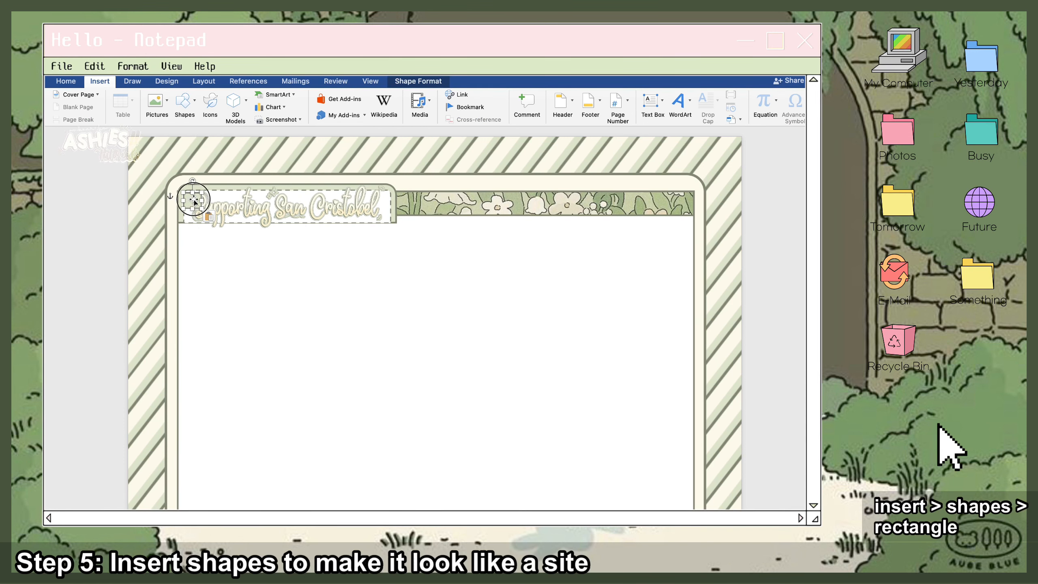
left_click_drag(194, 201, 487, 244)
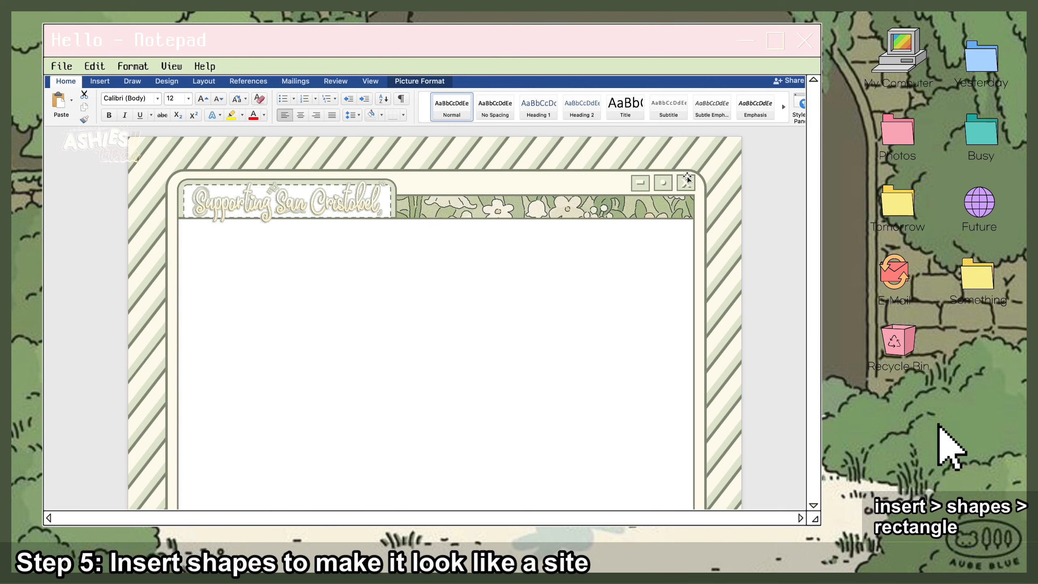
- Try moving the three square window-button backgrounds down onto the floral banner, away from their symbols
scroll(686, 178, "up", 10)
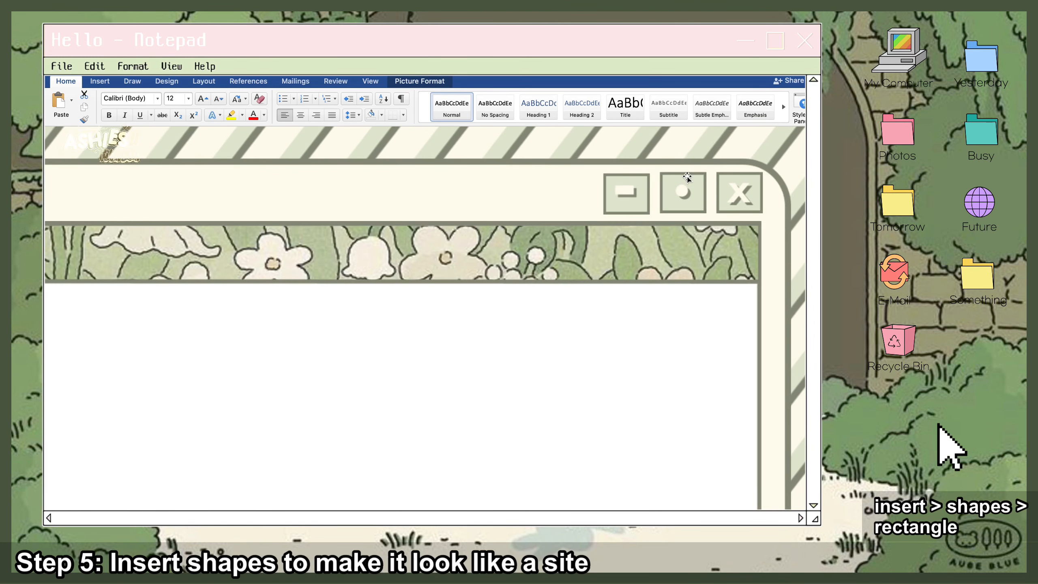
scroll(687, 178, "up", 2)
scroll(686, 181, "right", 3)
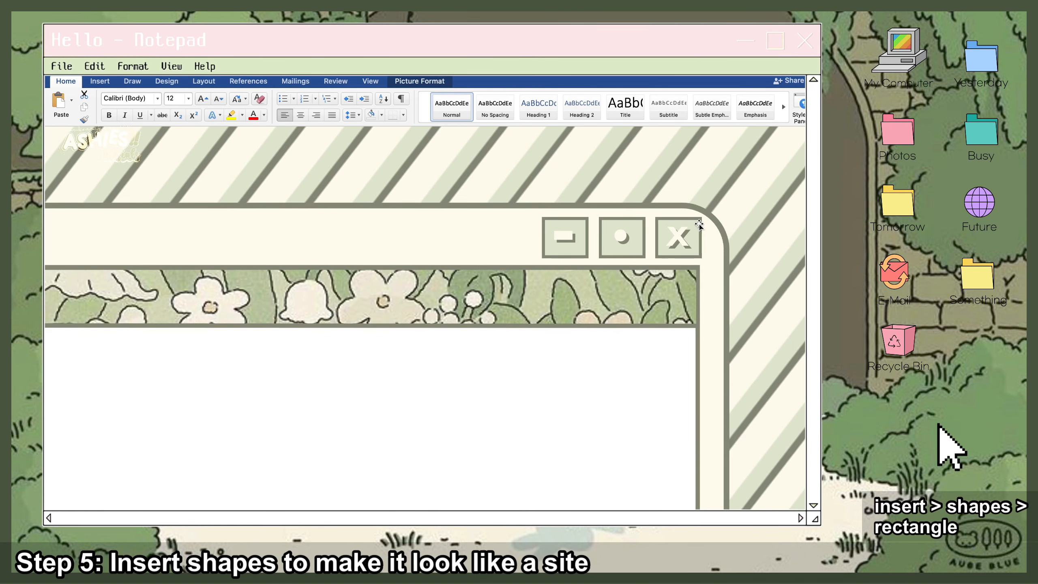
left_click_drag(698, 224, 565, 286)
left_click_drag(636, 237, 604, 300)
left_click_drag(584, 233, 475, 302)
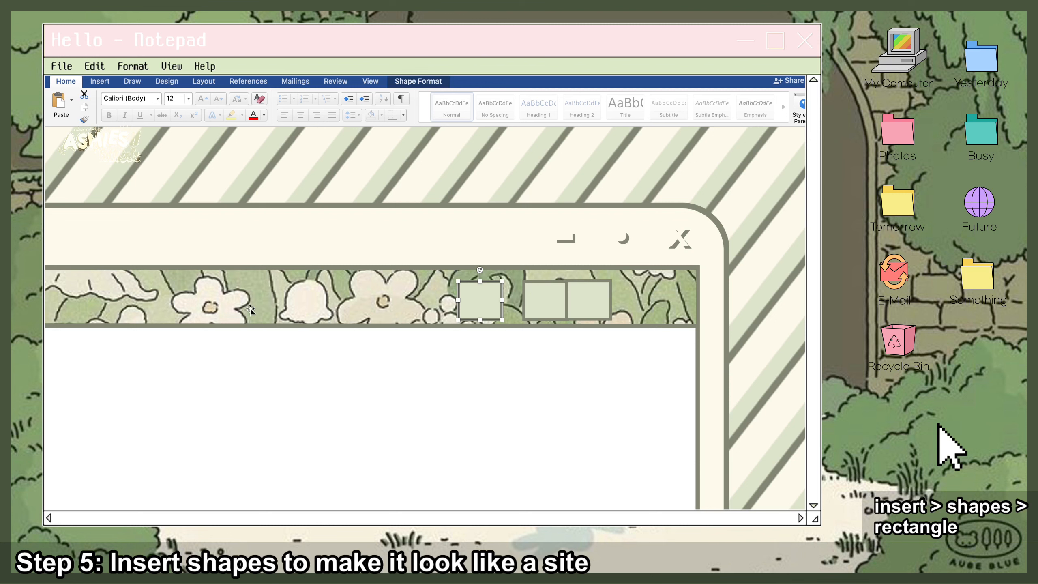
scroll(314, 269, "left", 3)
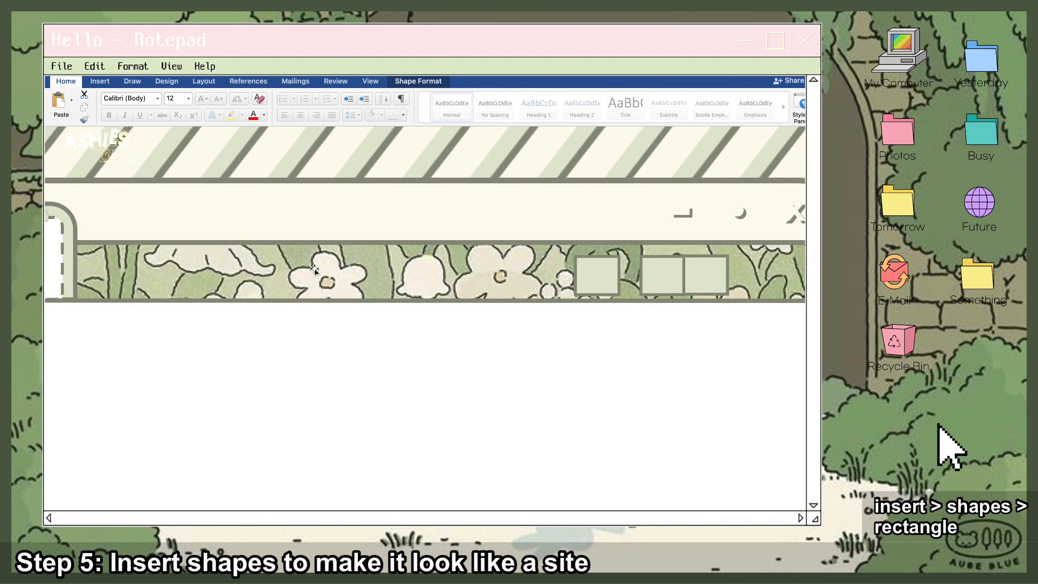
scroll(352, 325, "right", 3)
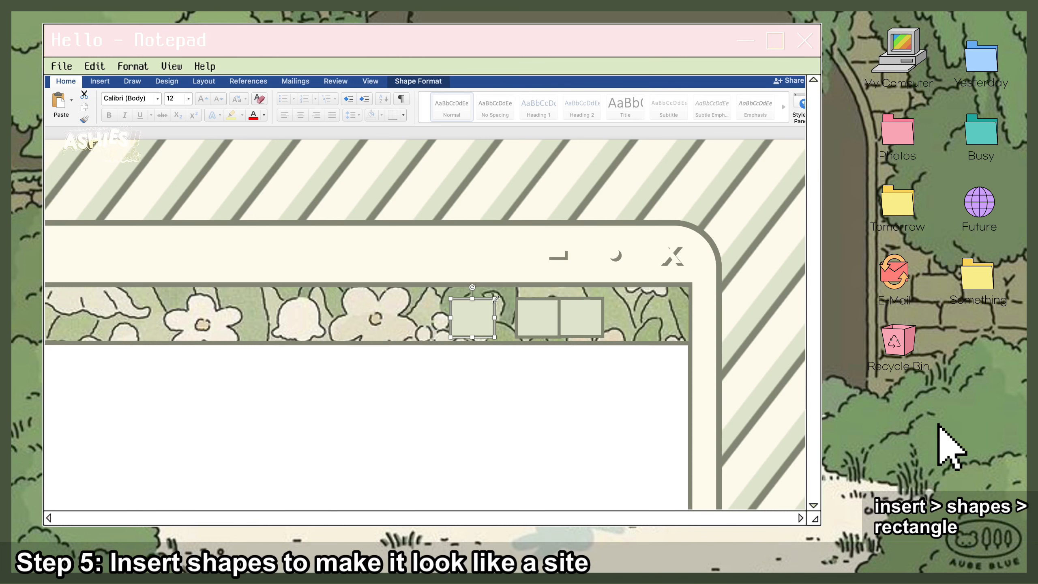
scroll(520, 330, "left", 5)
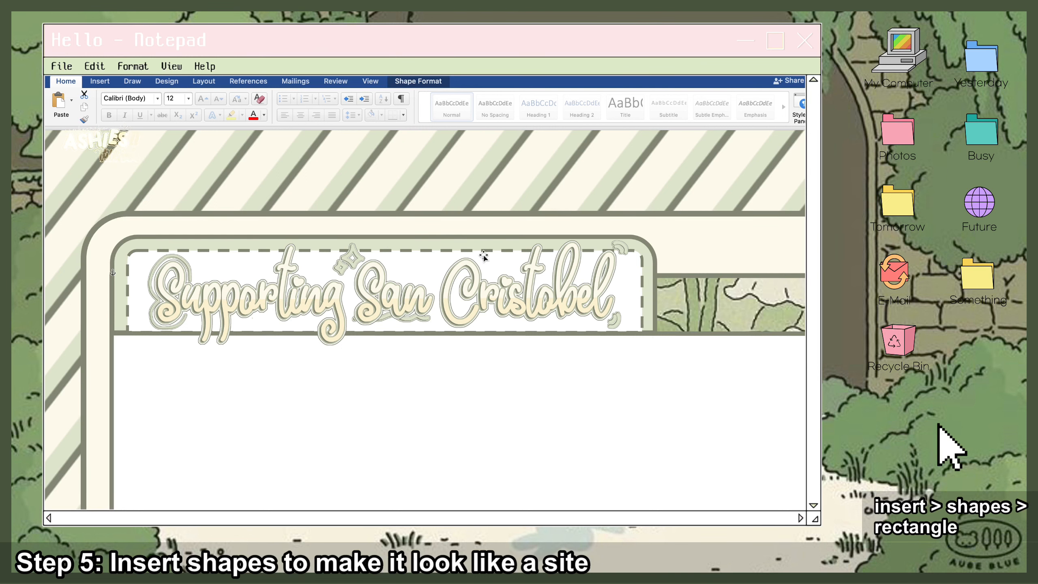
scroll(483, 255, "right", 5)
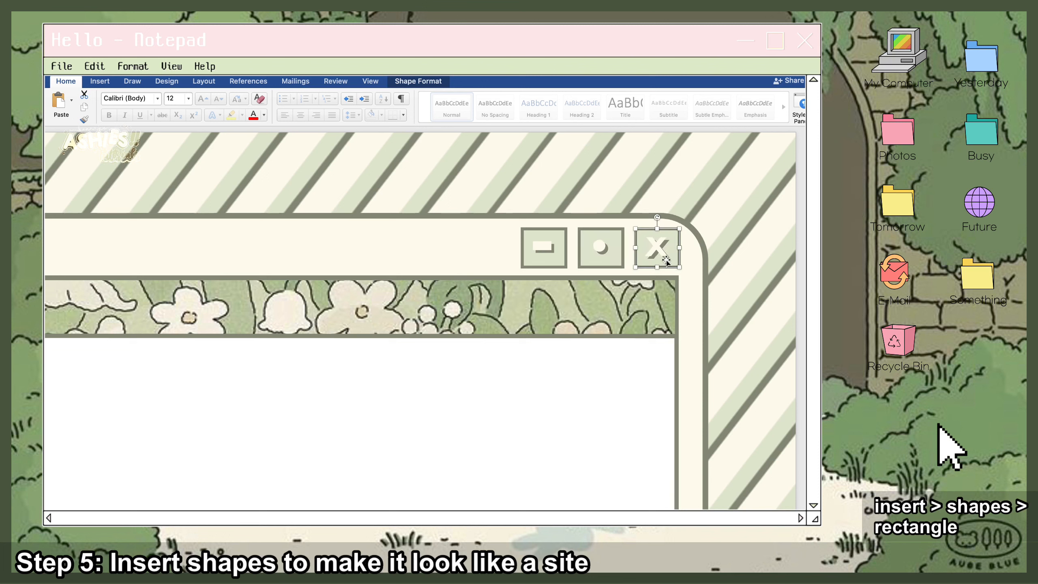
- Try moving the X text box off its square onto the floral banner, undo the move and deselect it
left_click(673, 270)
left_click_drag(673, 270, 493, 328)
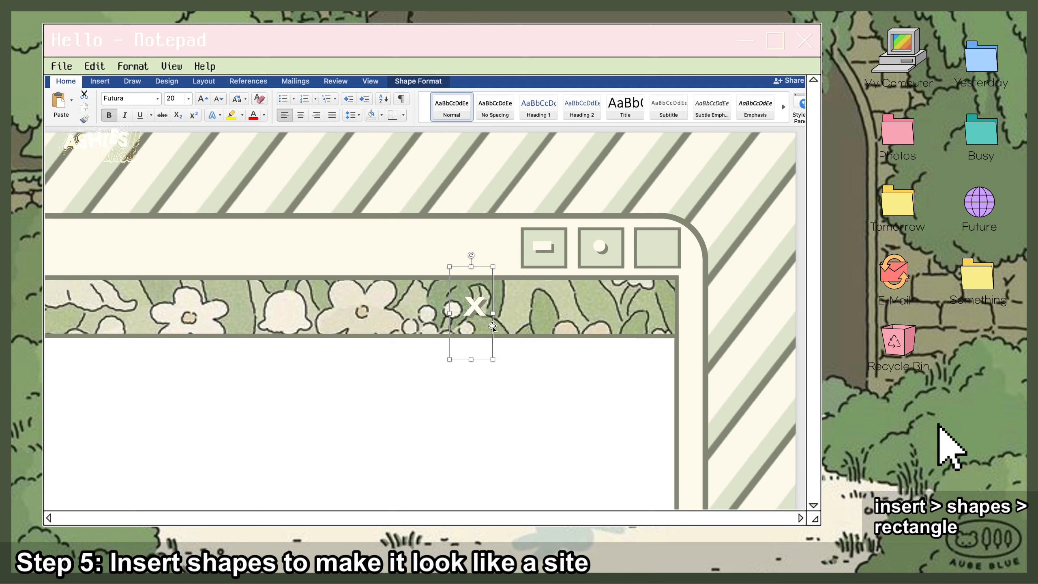
key("ctrl+z")
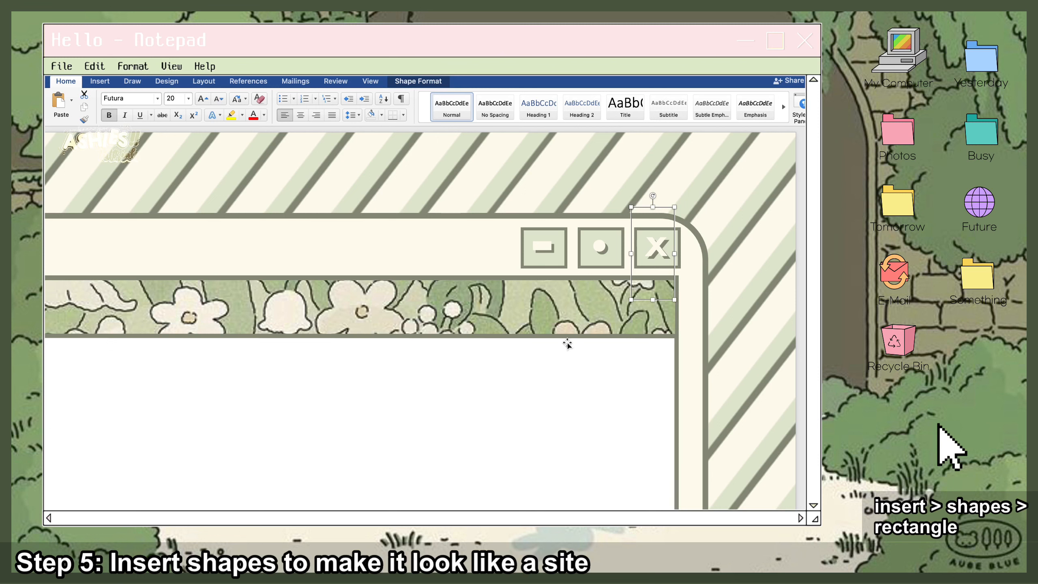
scroll(574, 349, "down", 5)
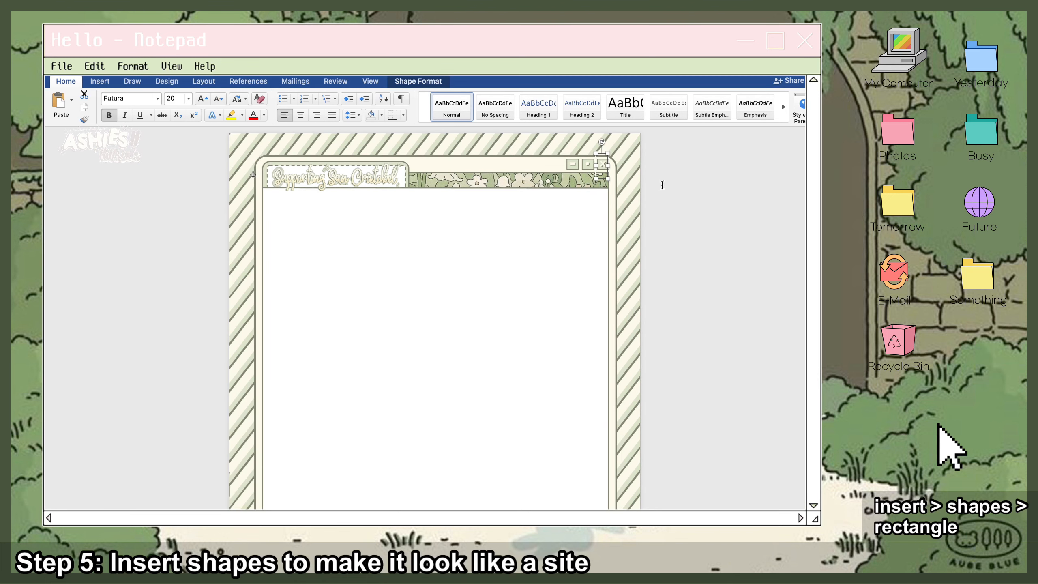
left_click(674, 176)
- Paste the "Finder | File | Edit | View | Go | Window | Help" text box and place it in the white rectangle
scroll(426, 203, "up", 5)
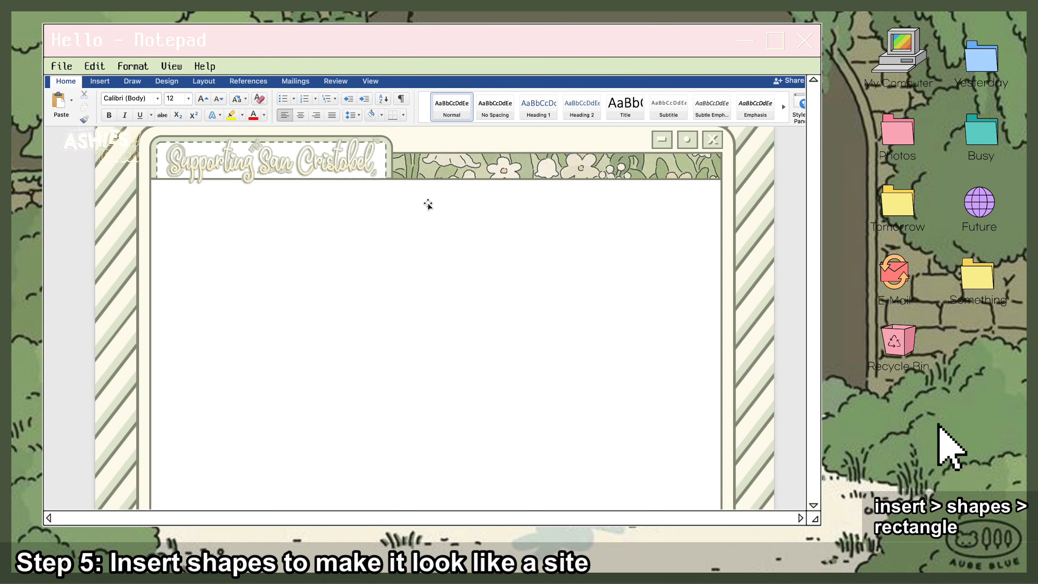
scroll(795, 159, "up", 2)
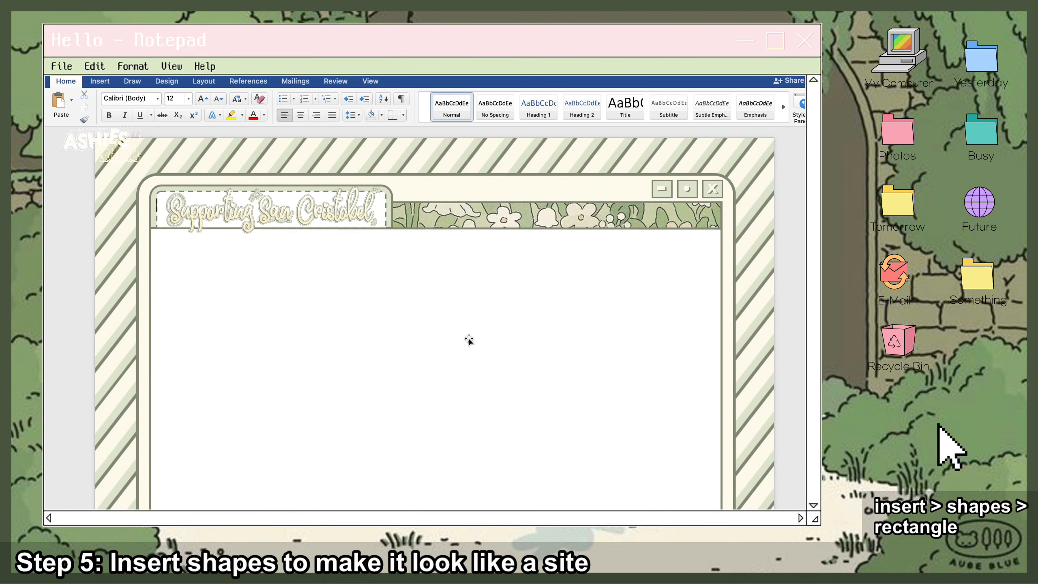
key("ctrl+v")
left_click_drag(197, 214, 317, 278)
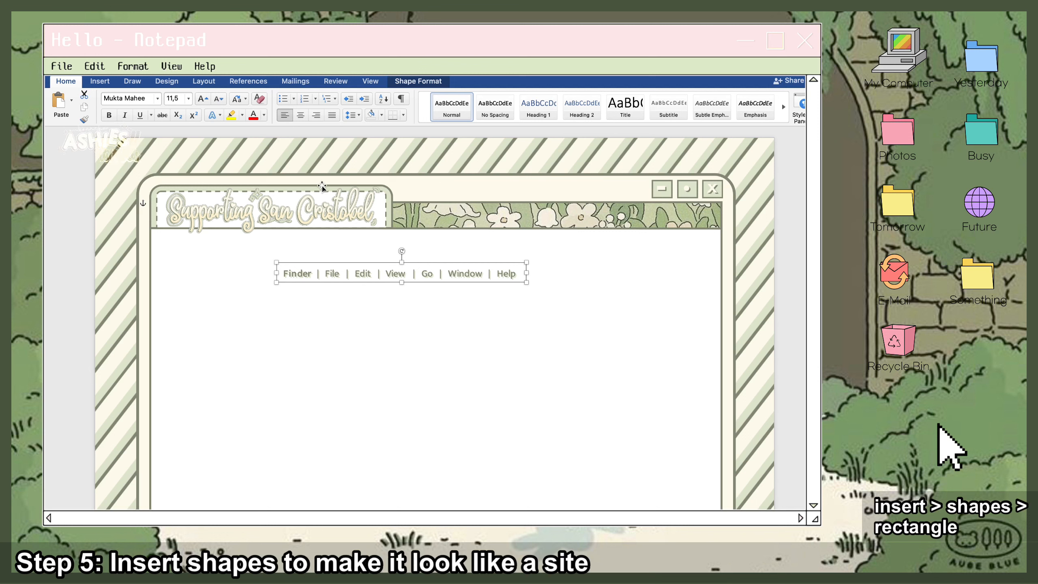
- Move the Finder menu text box above the floral banner beside the window buttons, nudge it slightly left and up, and deselect it
left_click(670, 189)
left_click(461, 270)
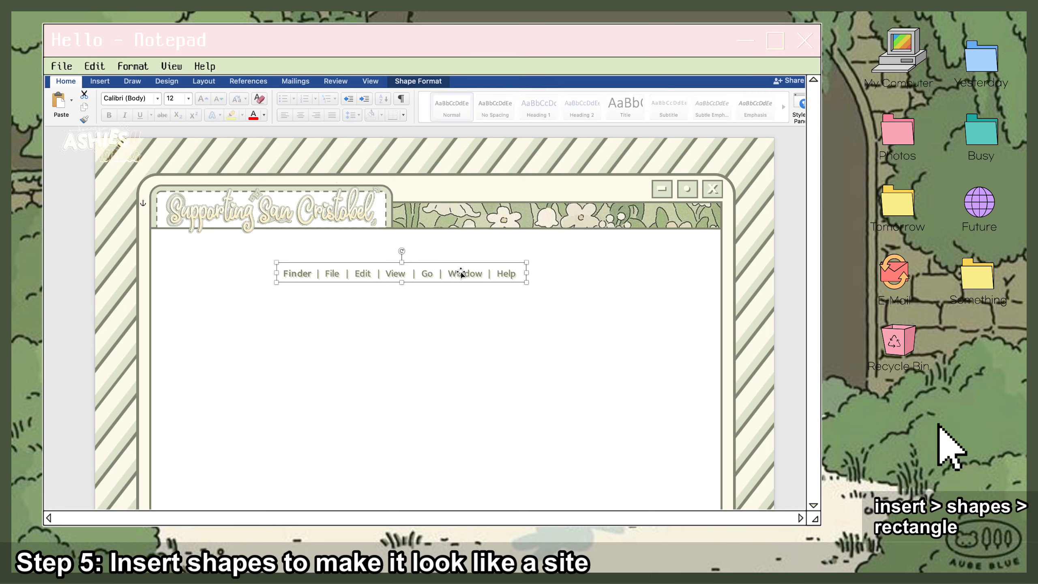
left_click_drag(460, 285, 588, 199)
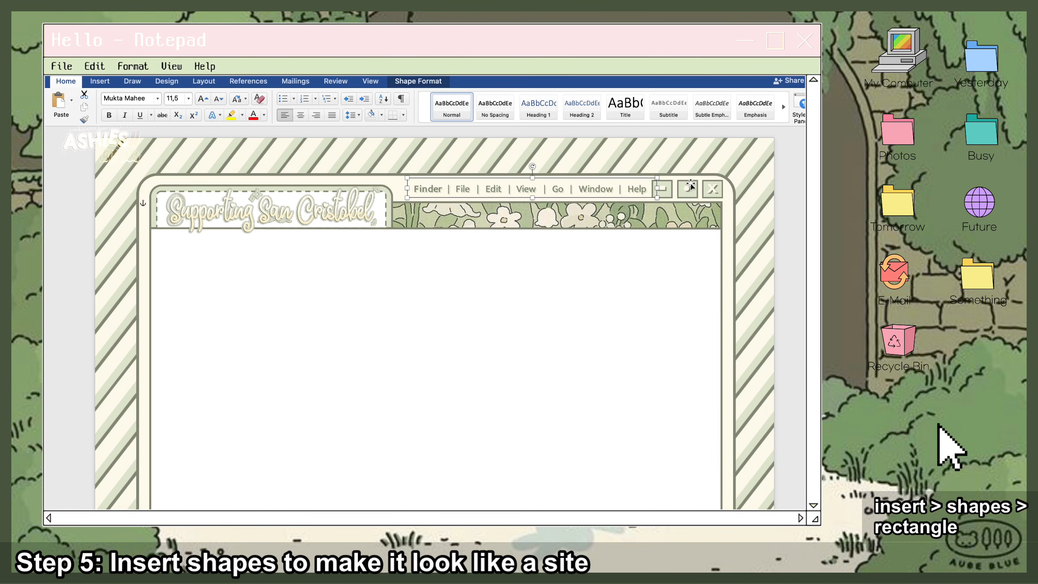
key("Left")
key("Left")
key("Left")
key("Left")
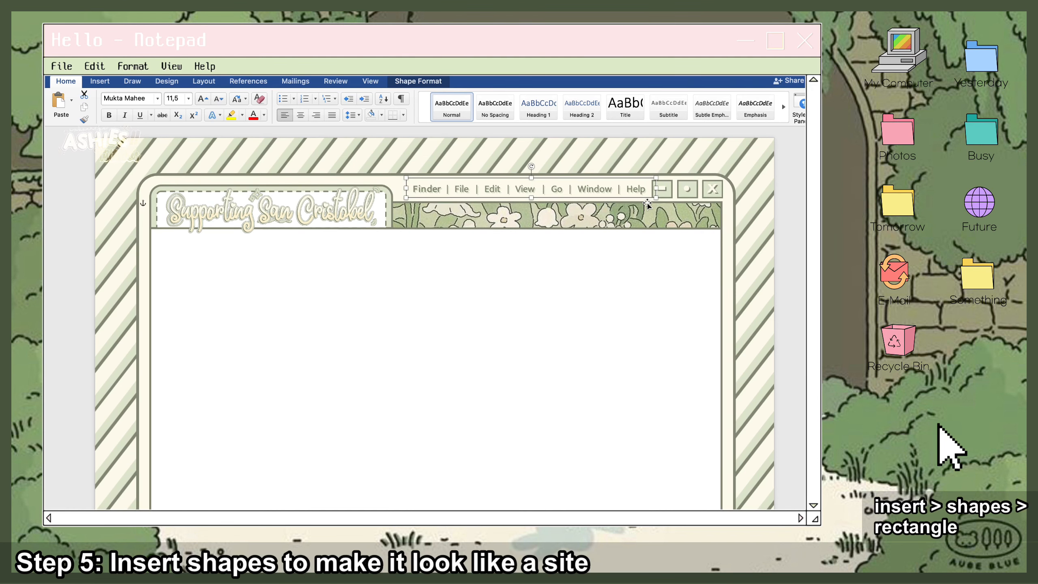
key("Up")
key("Up")
mouse_move(586, 77)
left_click(359, 259)
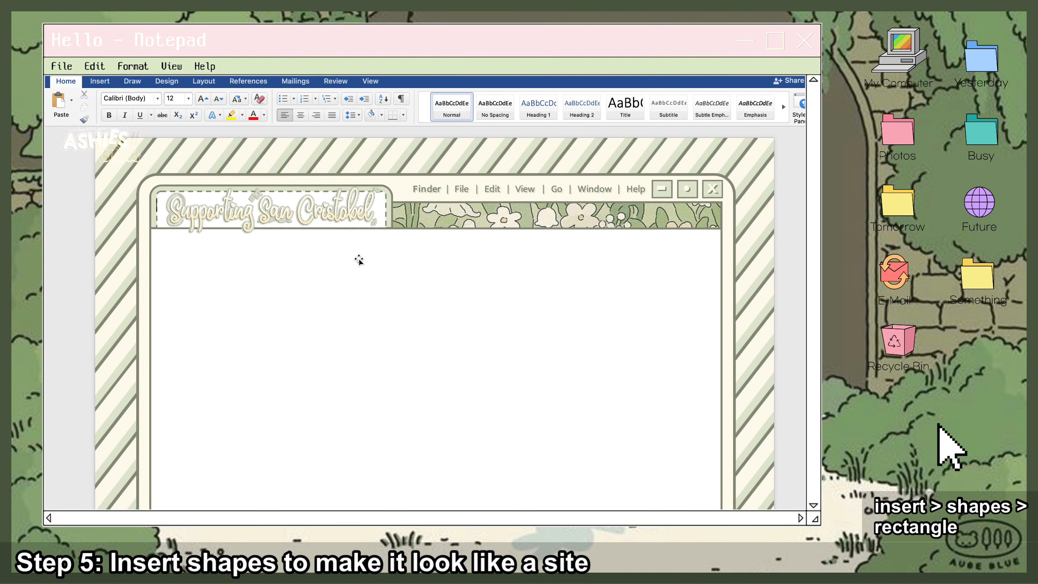
- Draw a text box about 2.06 cm high and 2.44 cm wide in the white rectangle below the floral banner
left_click(101, 81)
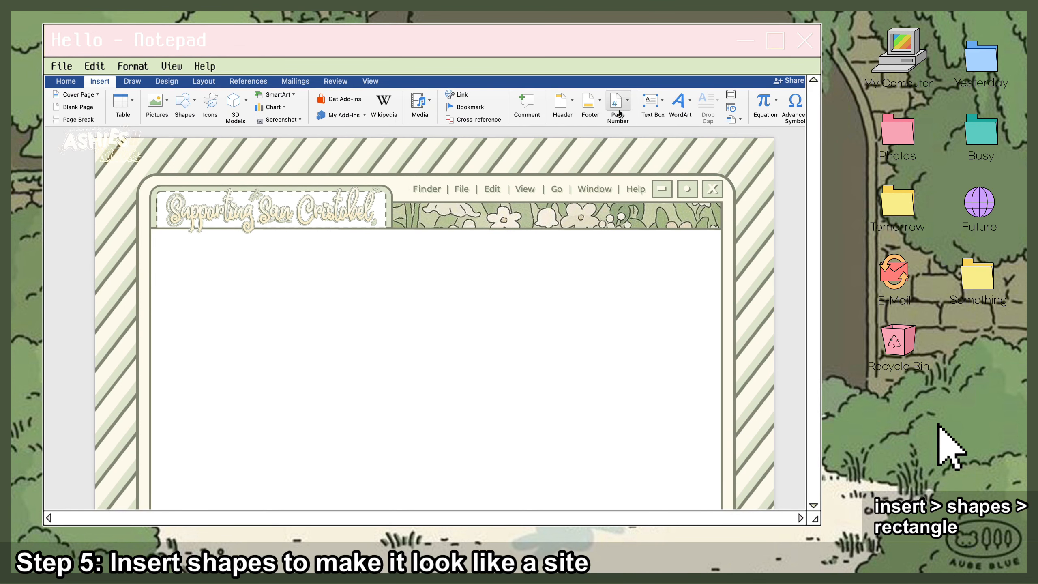
left_click(661, 105)
left_click(688, 119)
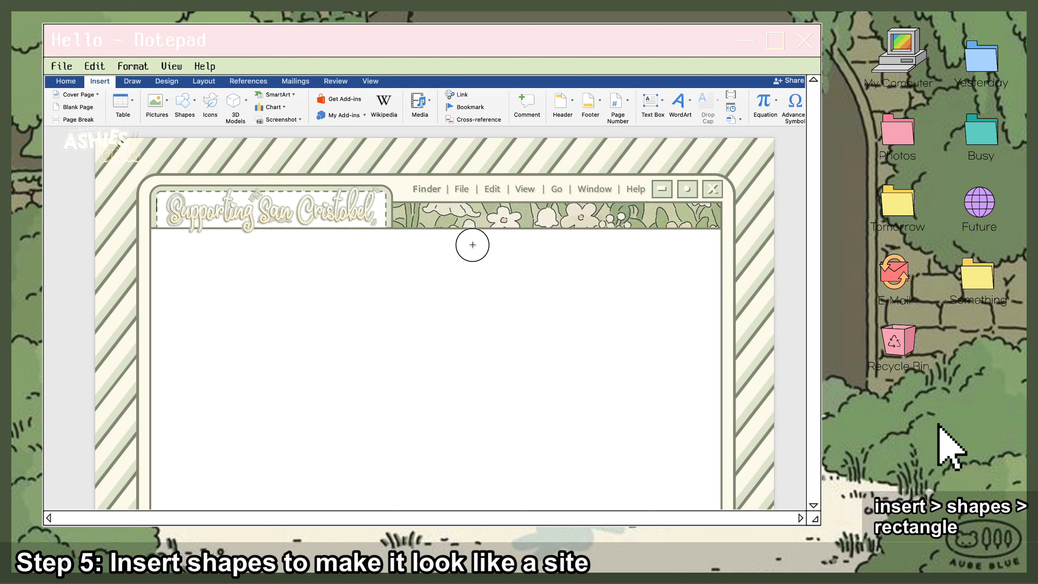
left_click_drag(472, 244, 532, 294)
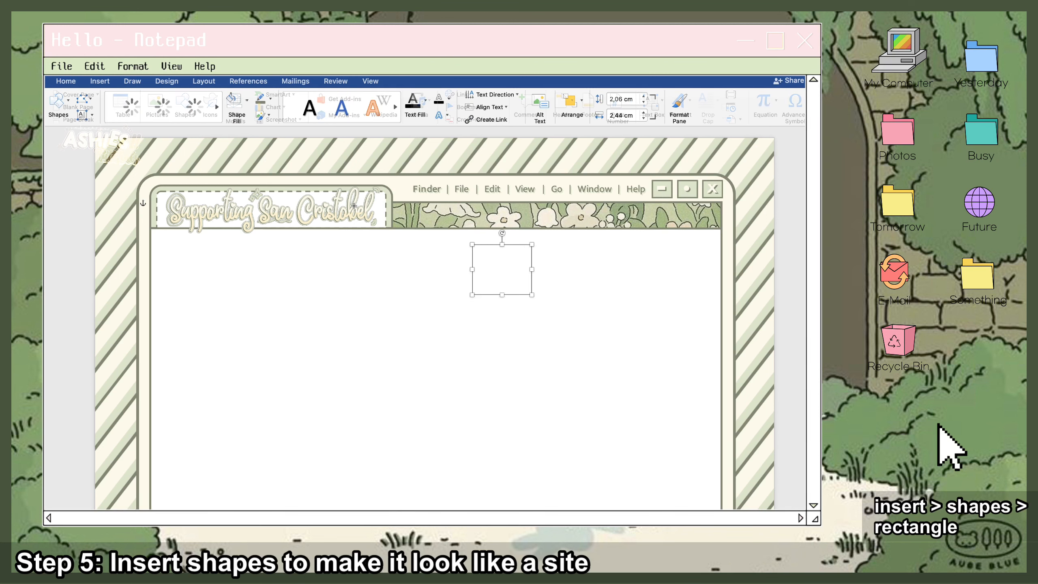
- Search the icon library for "apple" and insert the apple icon into the new text box
left_click(80, 82)
left_click(98, 81)
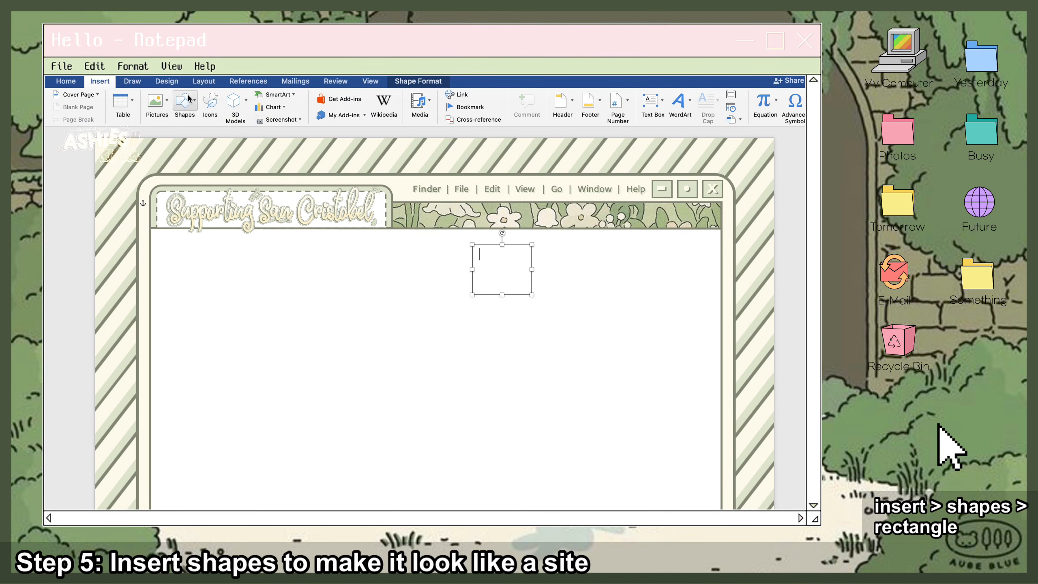
left_click(210, 102)
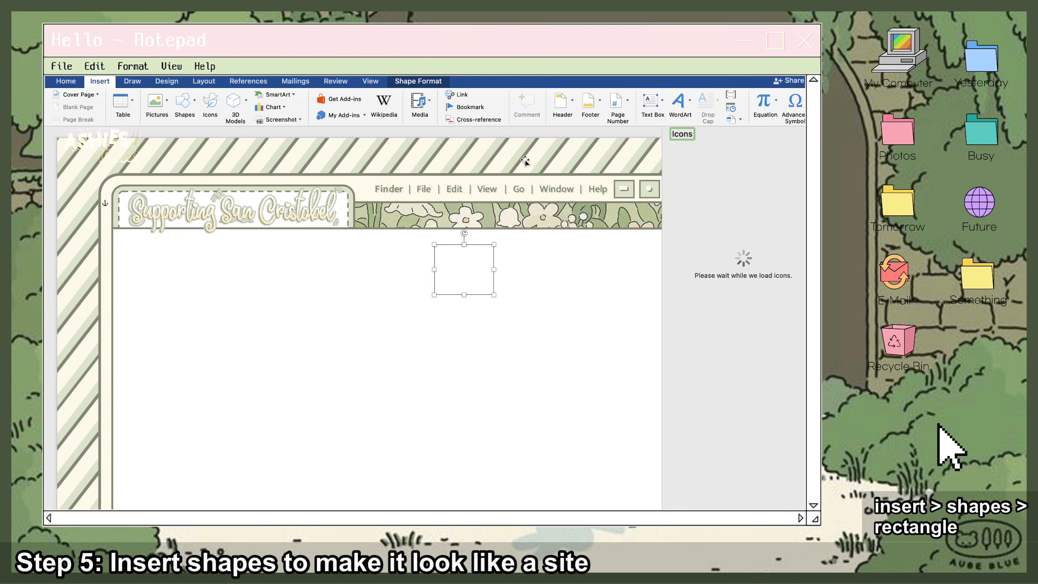
type("a")
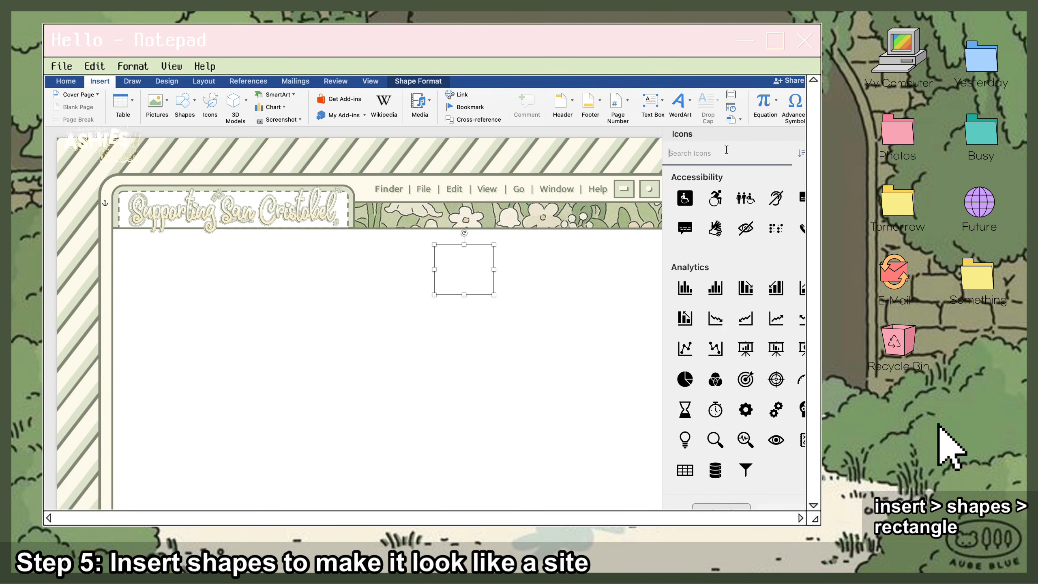
type("pple")
left_click(685, 197)
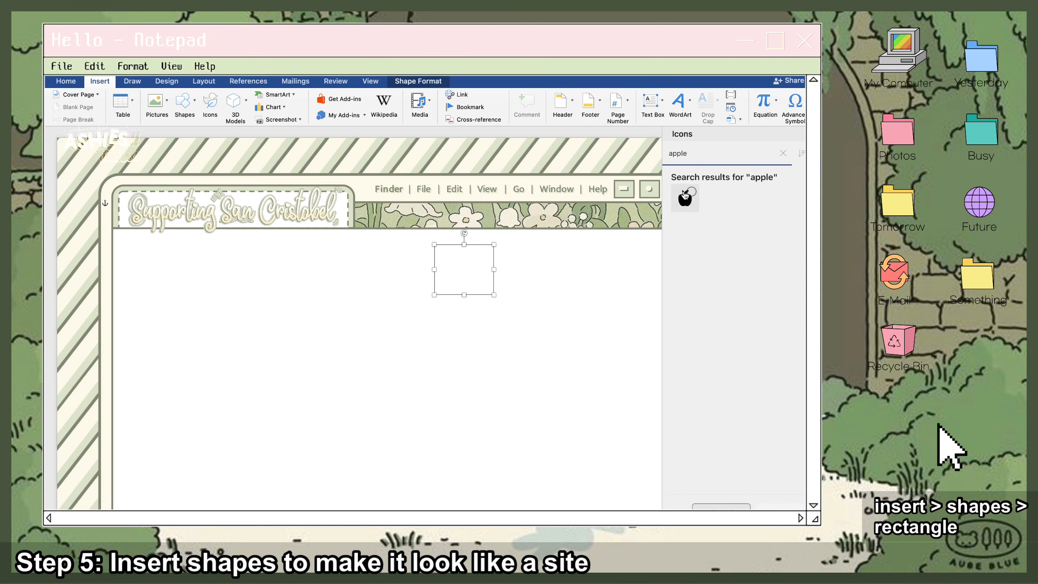
left_click(779, 506)
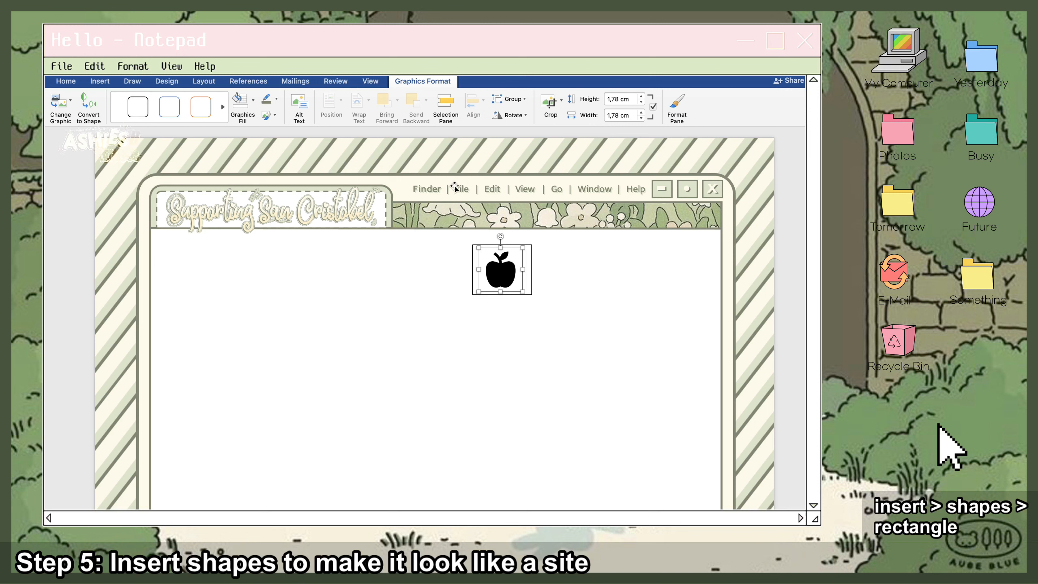
- Cut and paste the apple text box, place it just before the word Finder in the header, and deselect it
left_click(530, 253)
key("super+x")
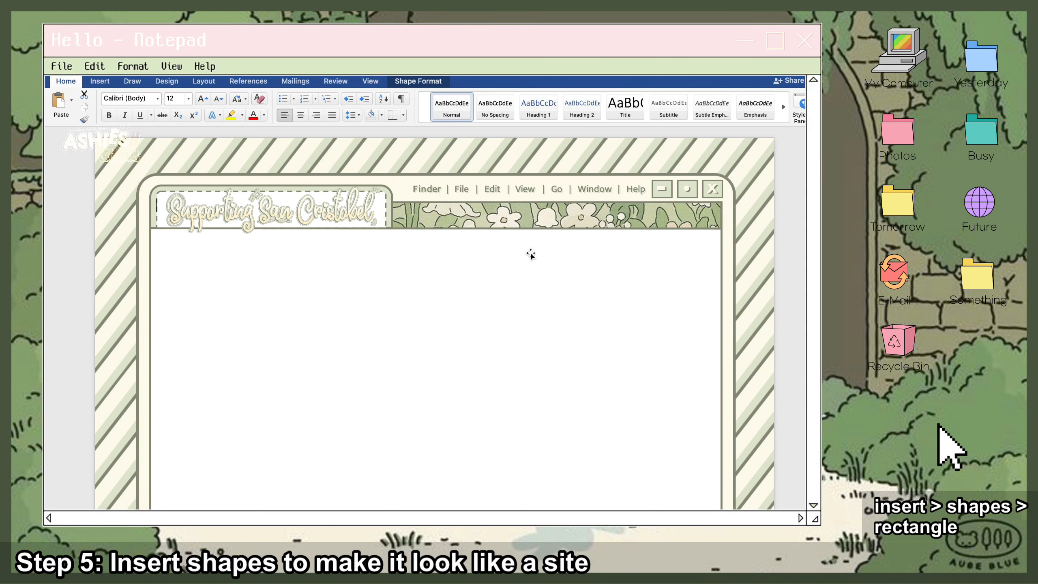
key("super+v")
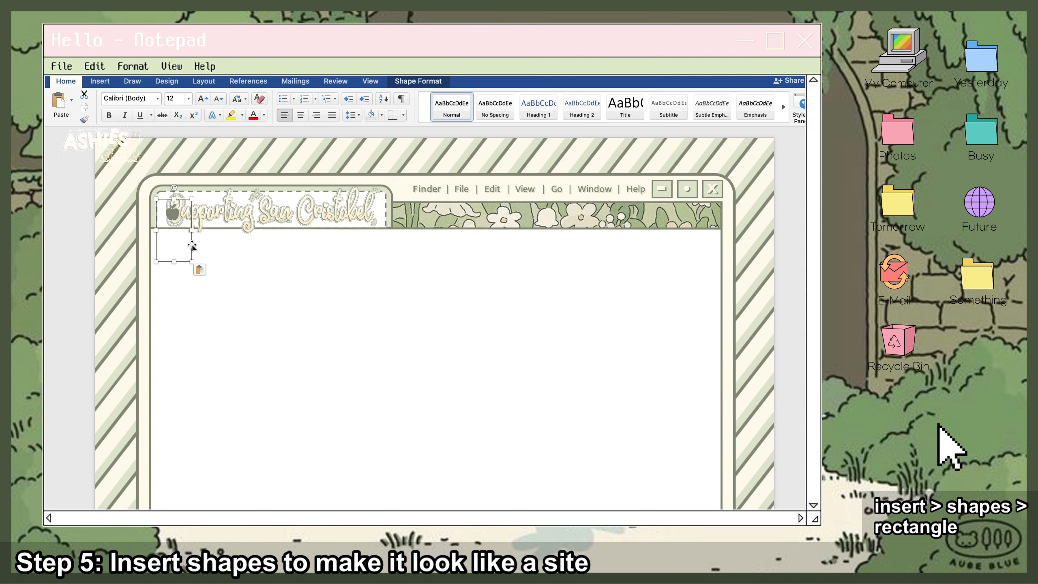
left_click_drag(190, 244, 420, 219)
scroll(428, 236, "up", 1)
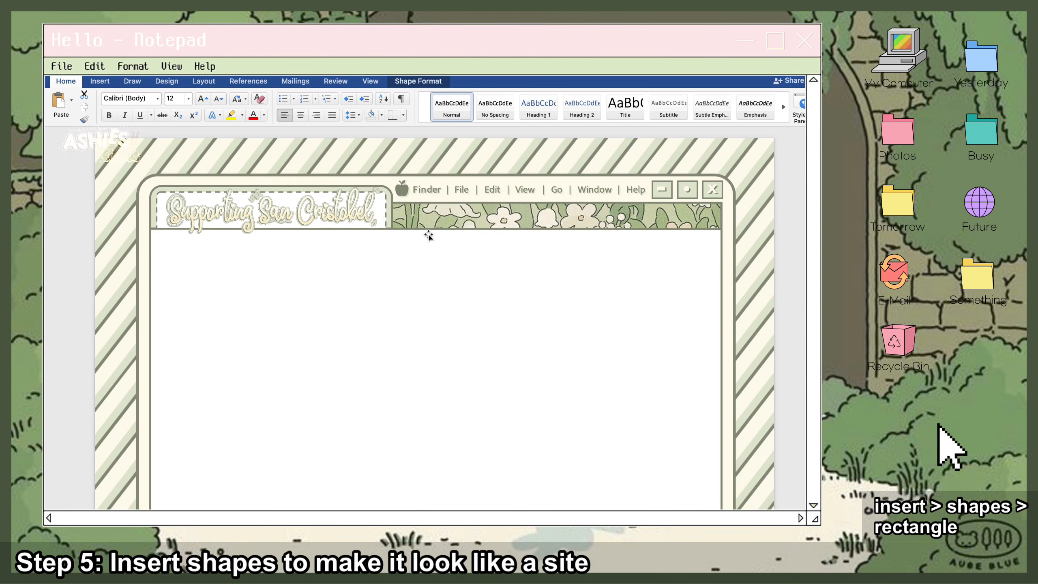
scroll(428, 236, "down", 1)
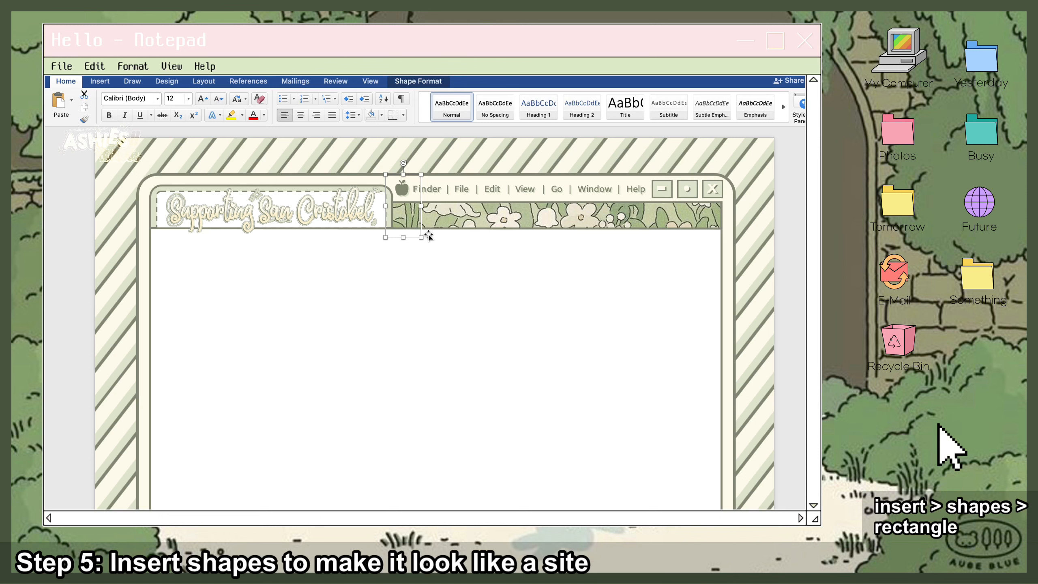
scroll(428, 236, "up", 1)
left_click_drag(421, 237, 385, 174)
scroll(424, 249, "up", 1)
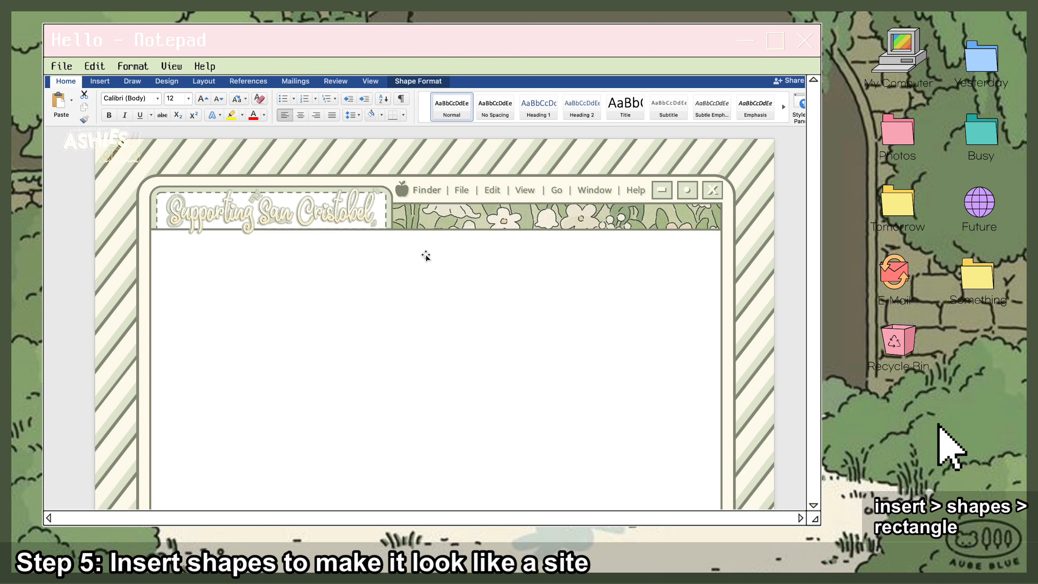
scroll(426, 256, "down", 1)
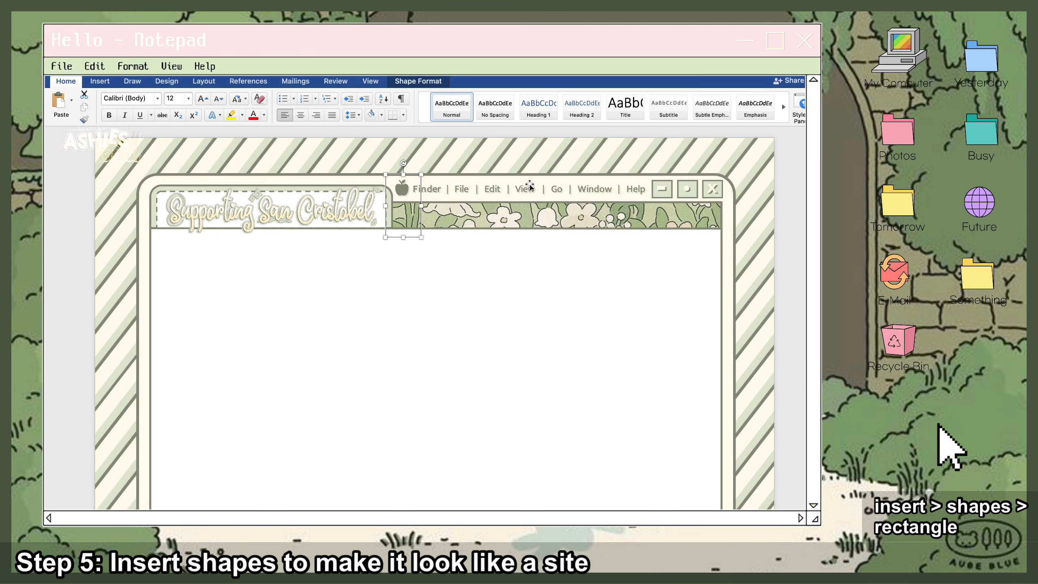
scroll(526, 225, "up", 1)
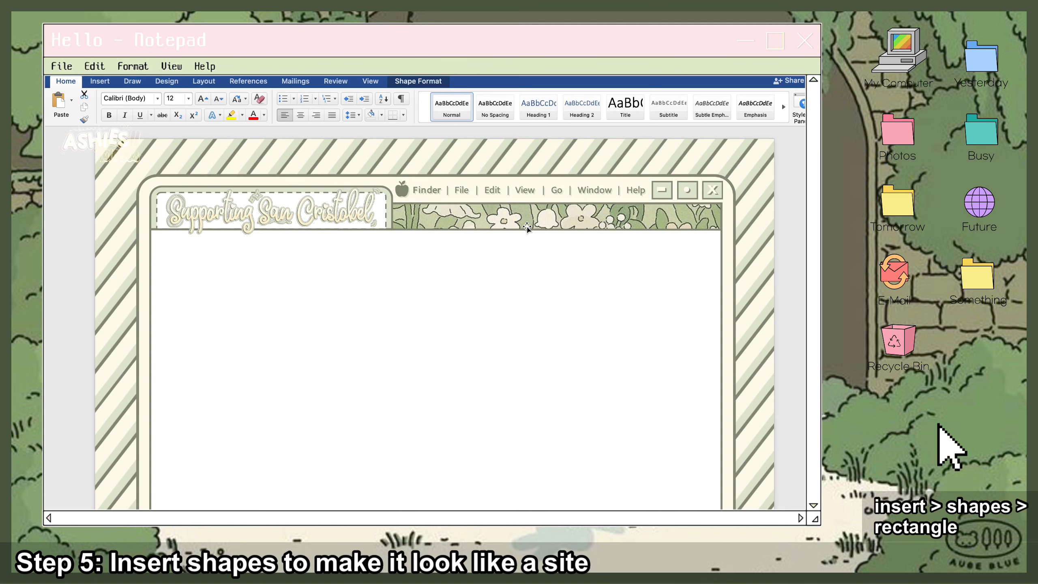
key("Escape")
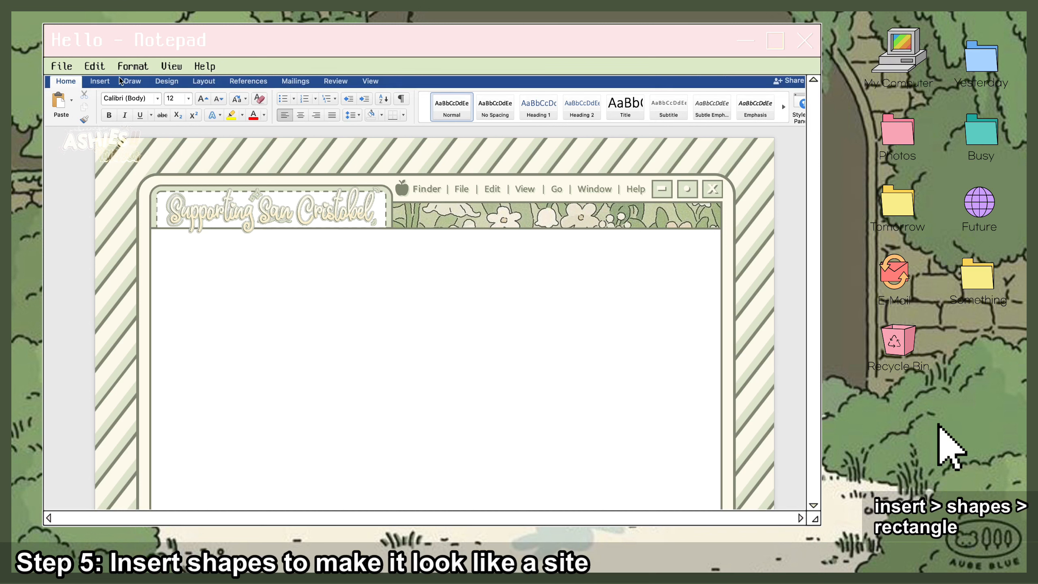
- Draw a rectangle about 0.64 cm high and 23.44 cm wide directly below the floral banner and fill it with the recent cream colour
left_click(100, 81)
left_click(184, 100)
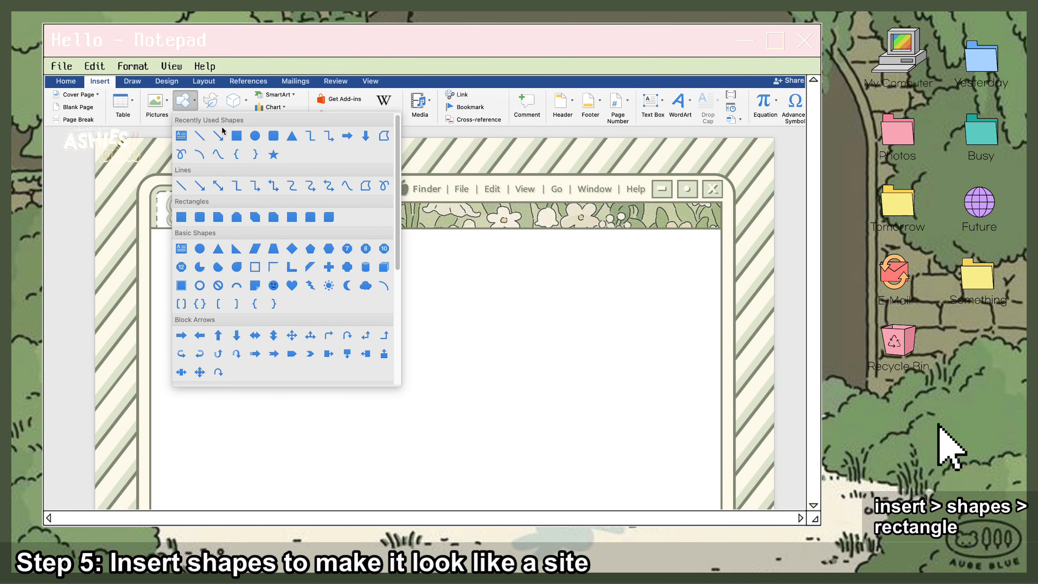
left_click(237, 136)
left_click_drag(151, 229, 721, 244)
left_click(249, 102)
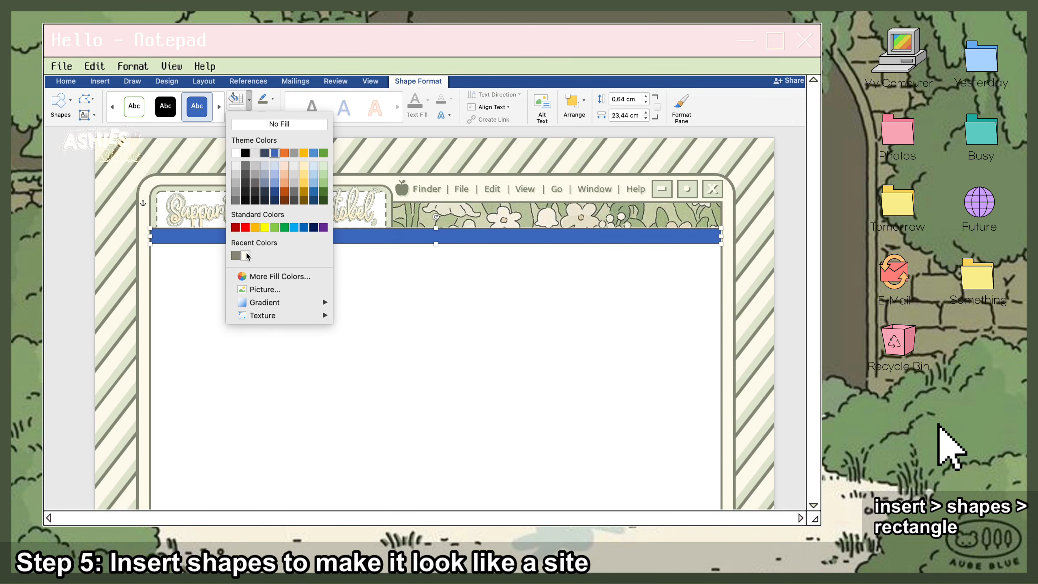
left_click(246, 255)
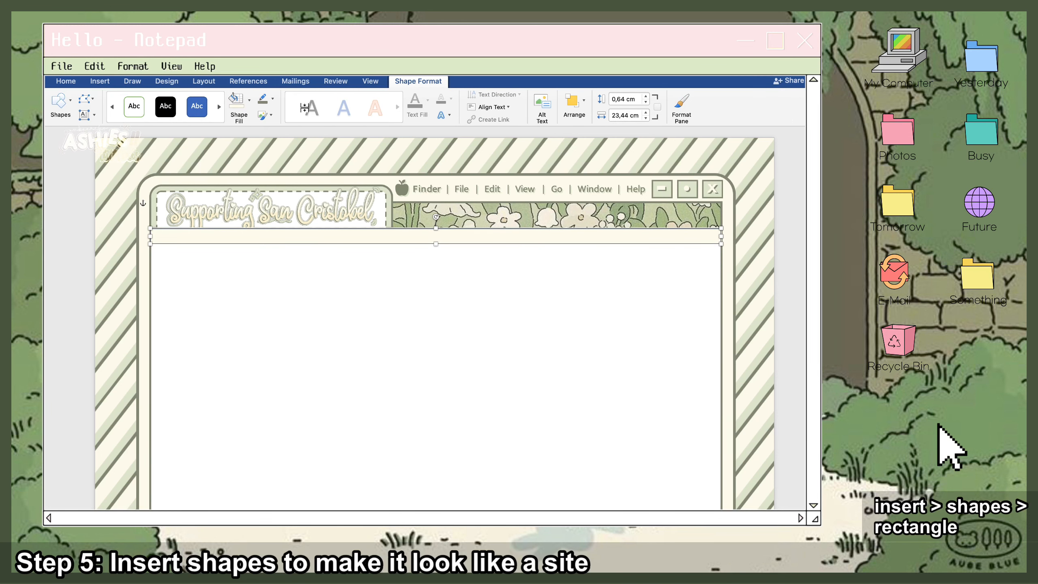
- Give the cream strip a grey-green outline from the recent colours with a 2¼ pt weight
left_click(274, 102)
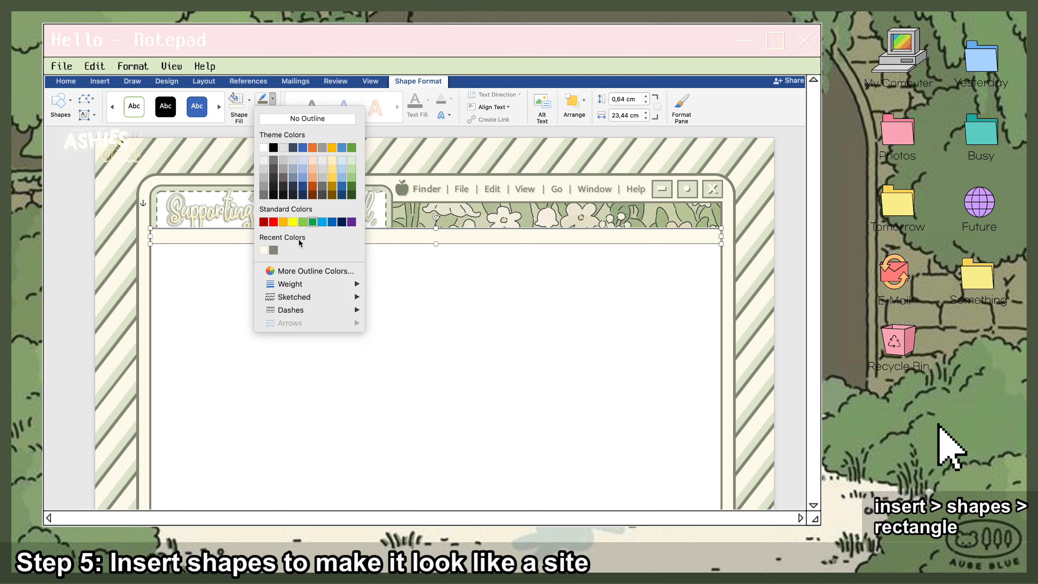
left_click(273, 248)
left_click(272, 99)
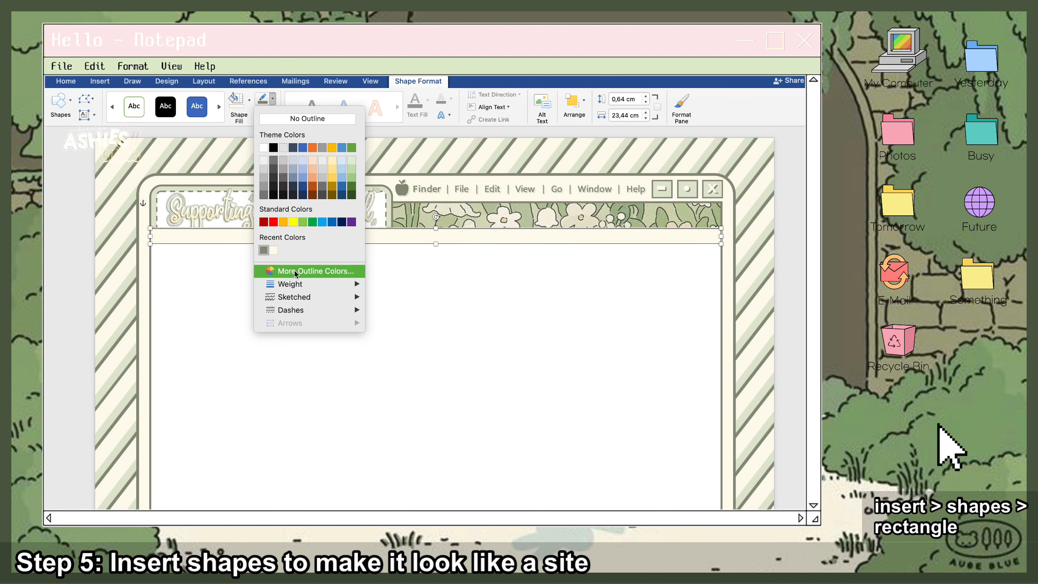
mouse_move(297, 282)
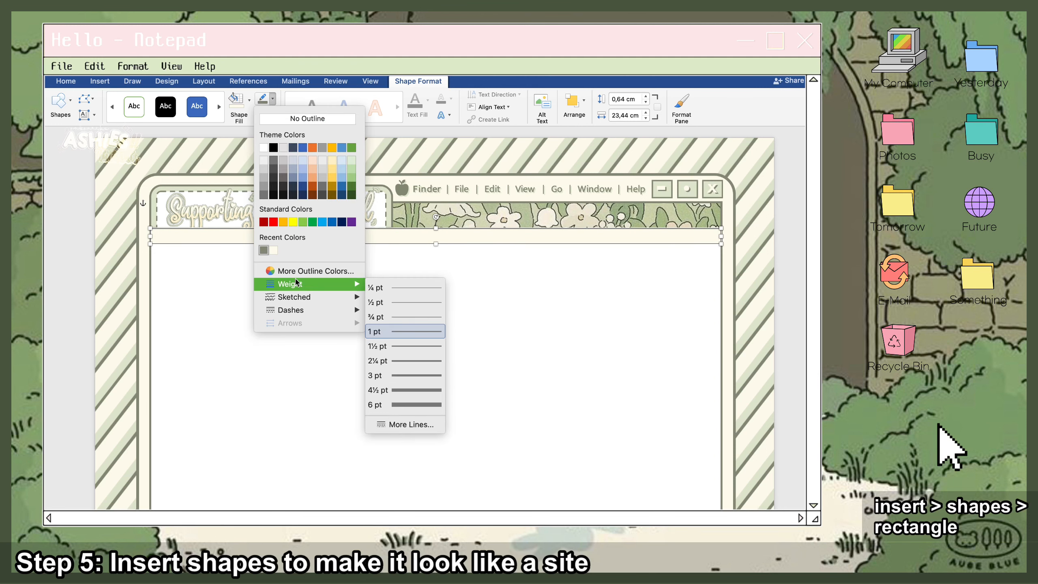
left_click(408, 361)
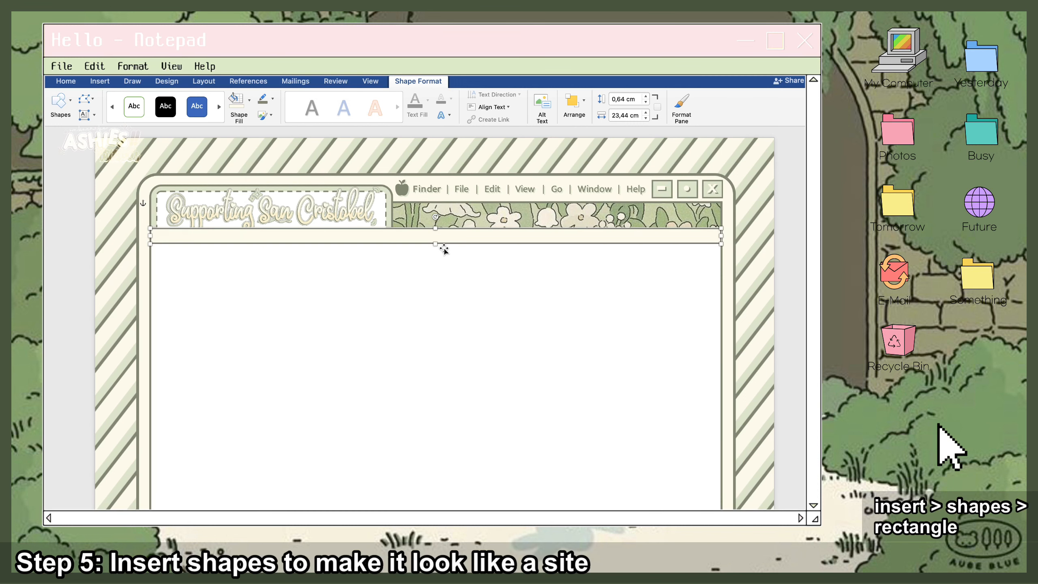
- Reduce the strip's height to about 0.5 cm, layer it behind the title lettering but above the white rectangle, and deselect it
left_click_drag(435, 244, 438, 241)
left_click(574, 104)
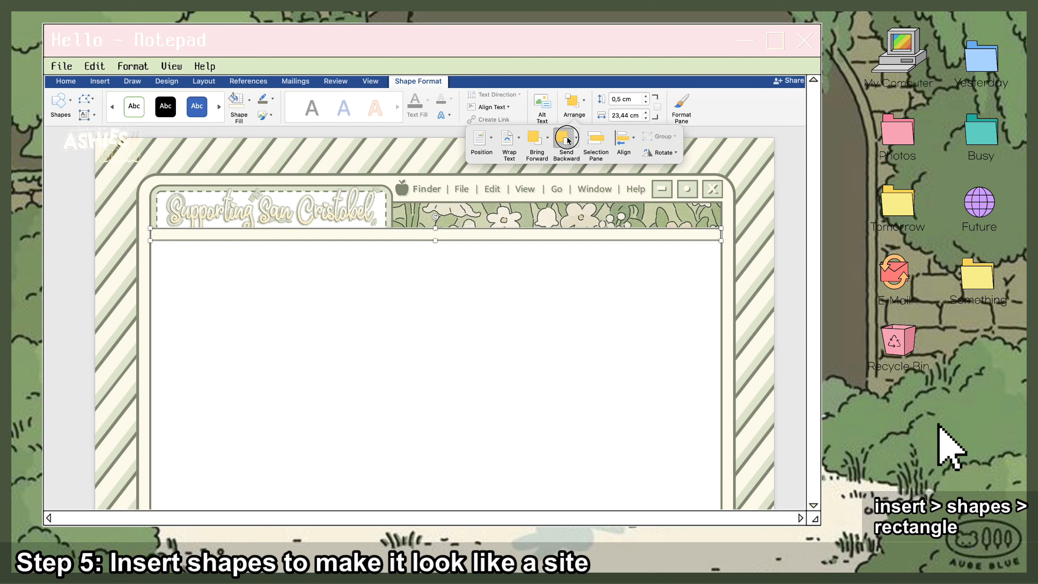
left_click(567, 140)
left_click(567, 140)
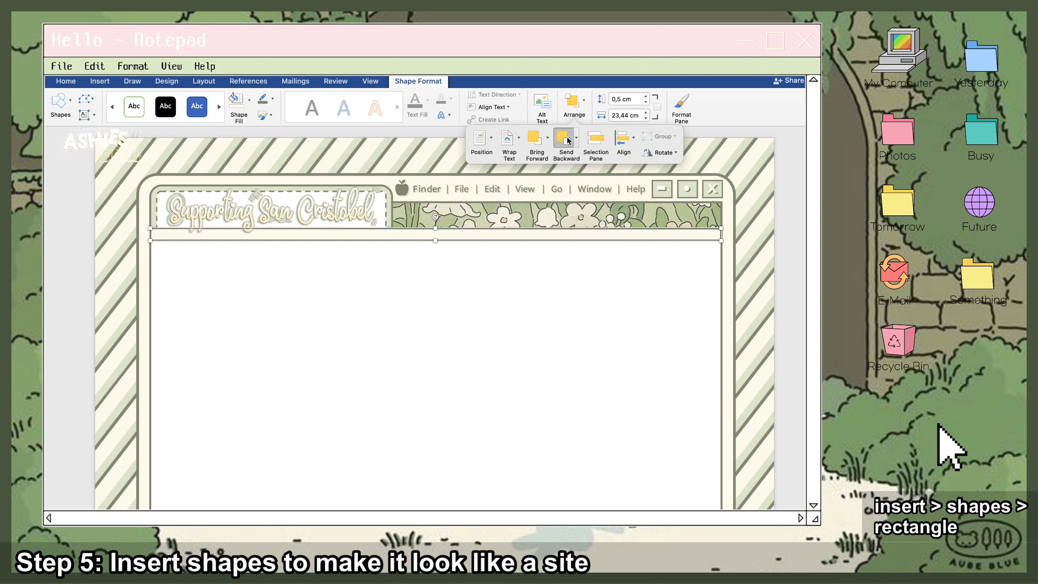
left_click(567, 139)
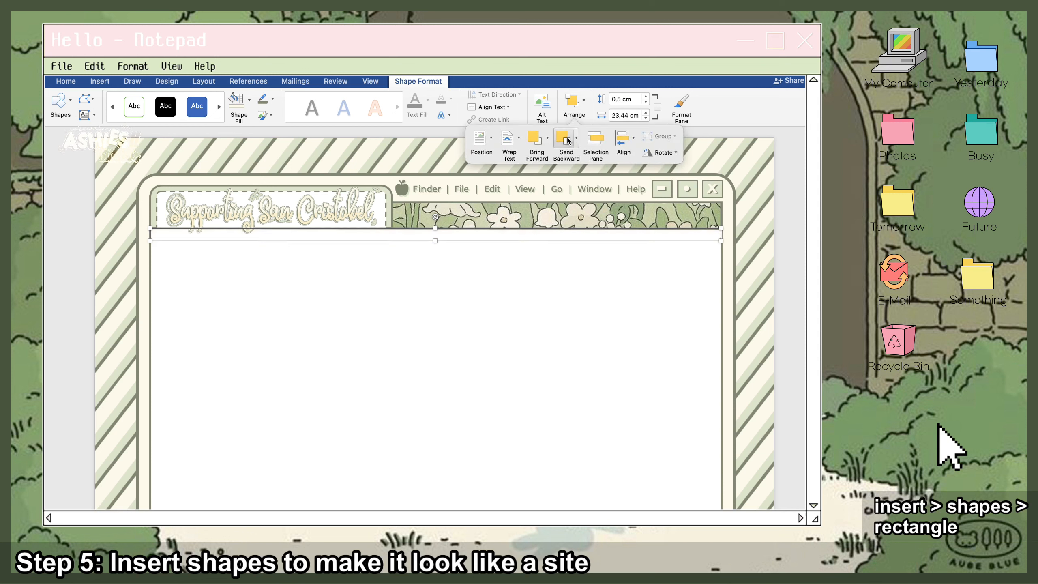
left_click(534, 139)
left_click(791, 204)
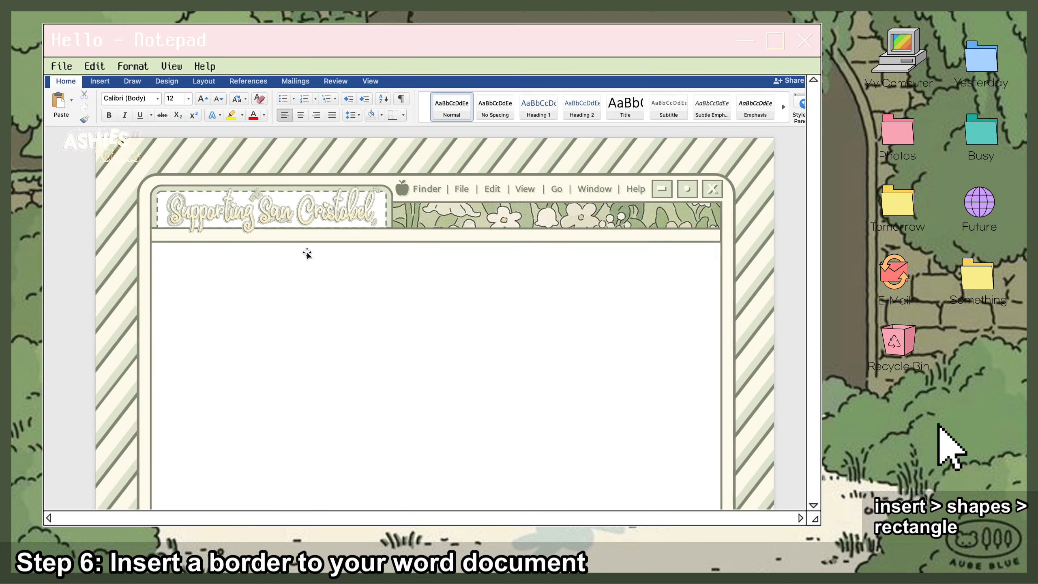
- Draw a rectangle about 43.71 cm high and 28.3 cm wide covering the whole page
scroll(306, 252, "down", 5)
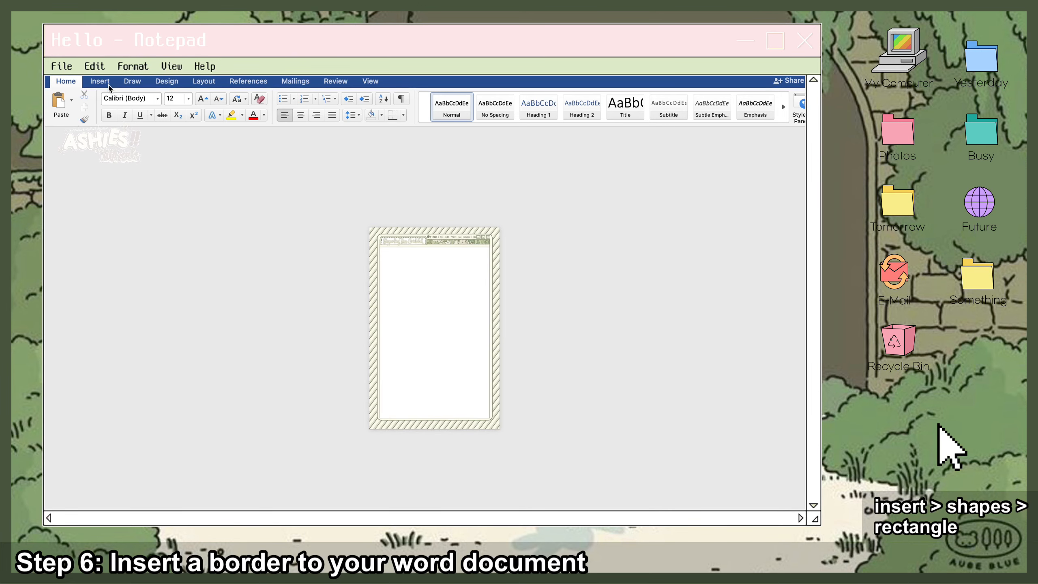
left_click(104, 82)
left_click(184, 103)
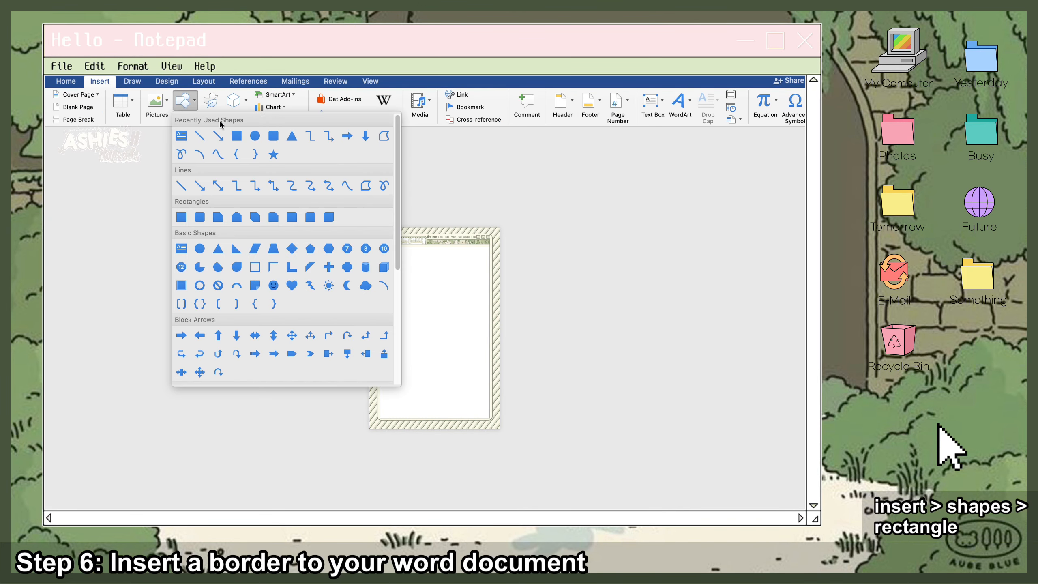
left_click(232, 133)
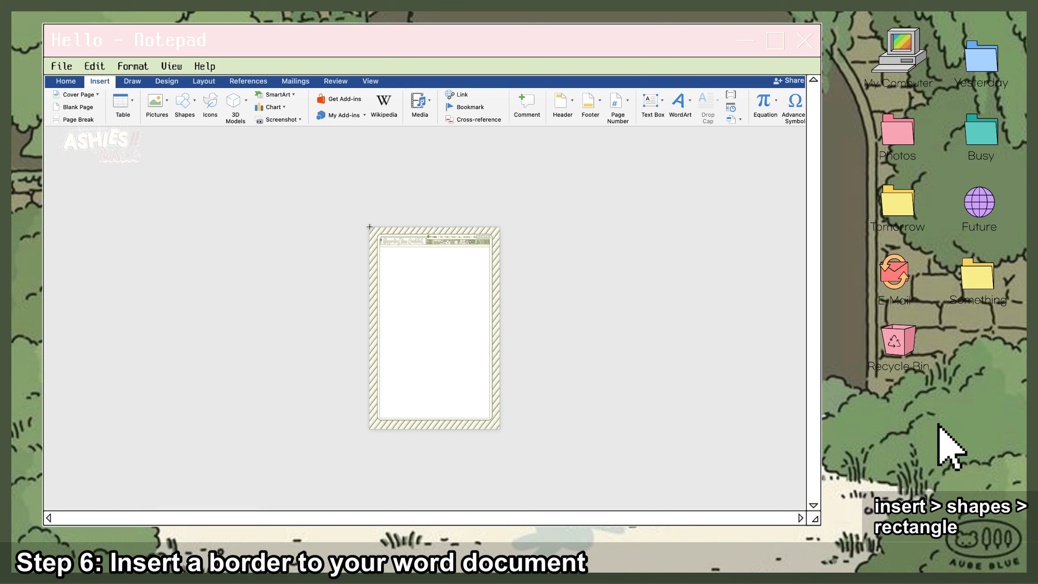
mouse_move(367, 225)
left_mouse_down()
mouse_move(494, 371)
mouse_move(500, 429)
left_mouse_up()
- Try removing the page-sized rectangle's fill and setting its outline width to 10 pt
left_click(249, 102)
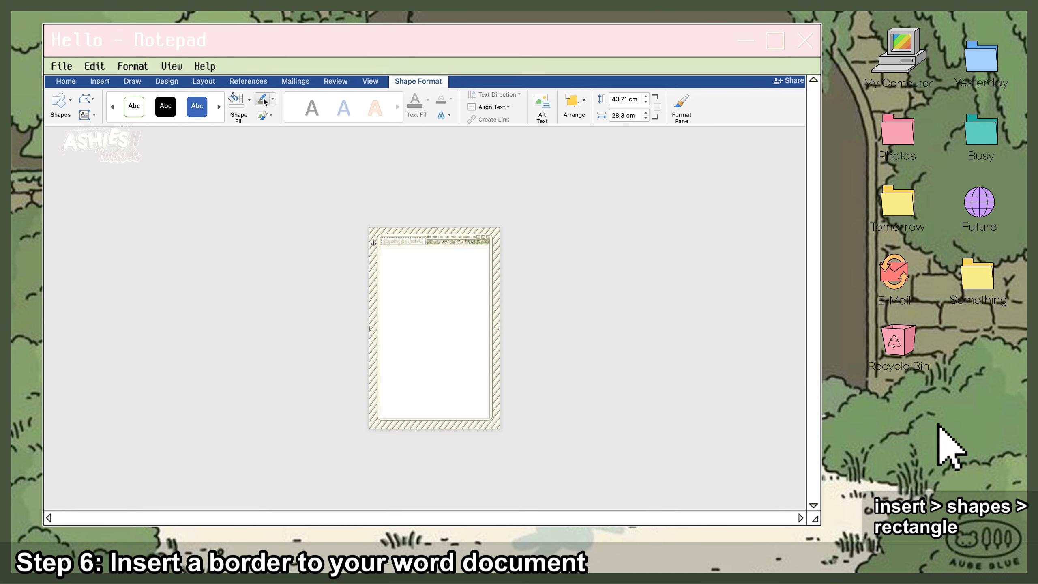
left_click(272, 99)
mouse_move(294, 292)
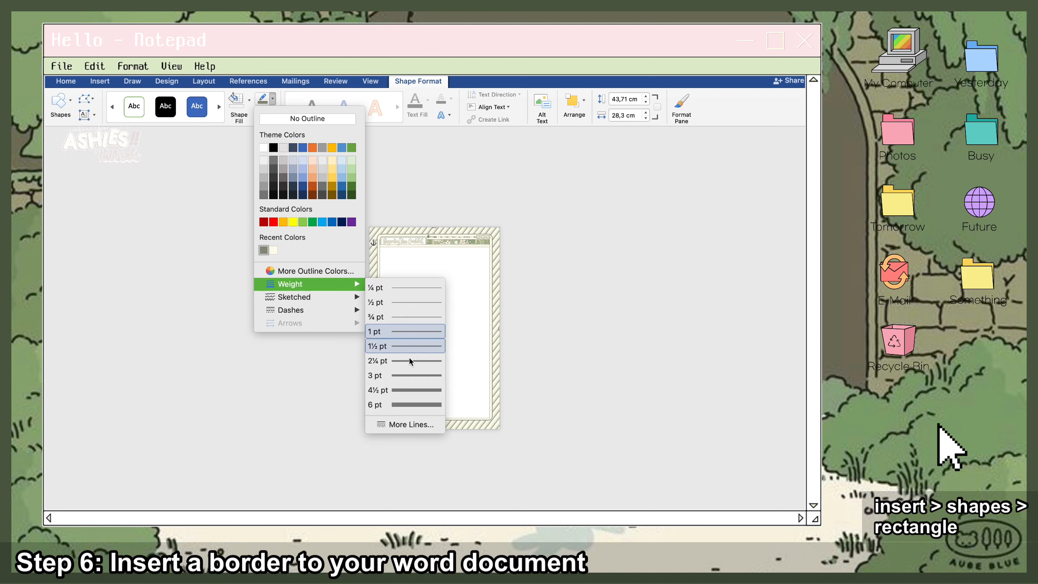
left_click(387, 423)
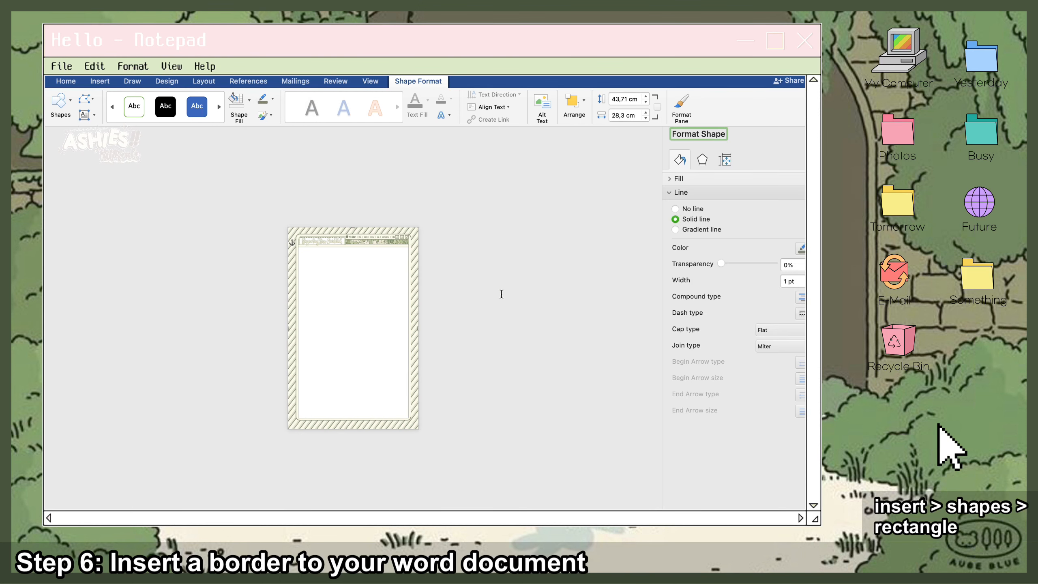
left_click(787, 282)
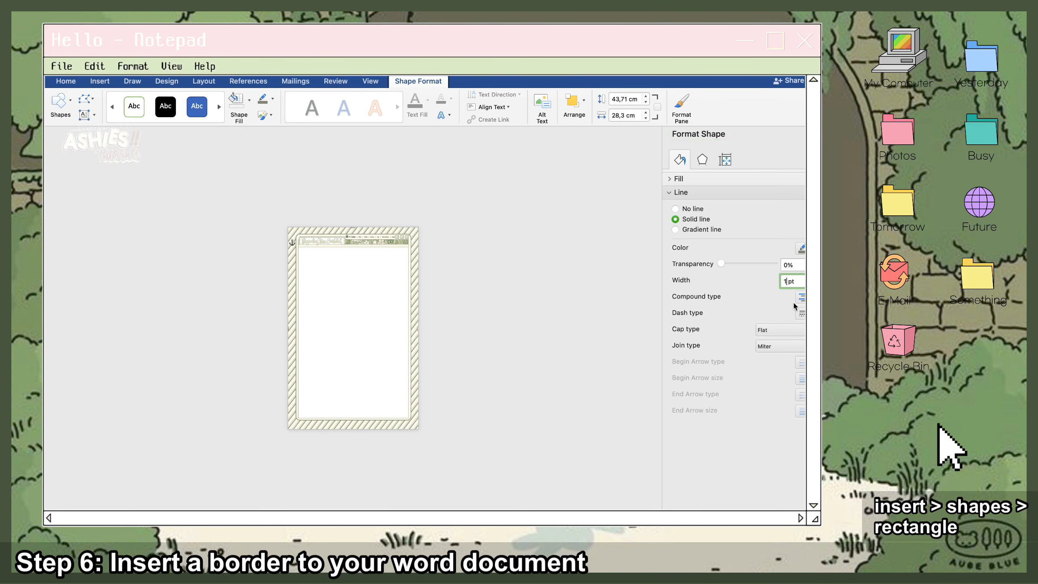
type("0")
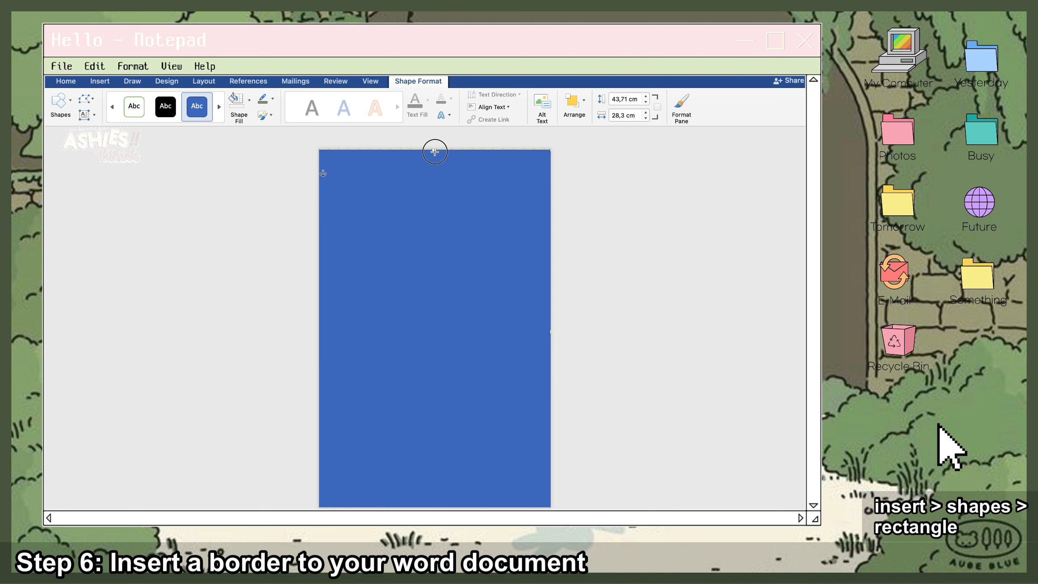
- Shorten the page-sized rectangle from its upper edge to about 42.54 cm high and nudge it up to the page's top edge
left_click_drag(432, 149, 434, 159)
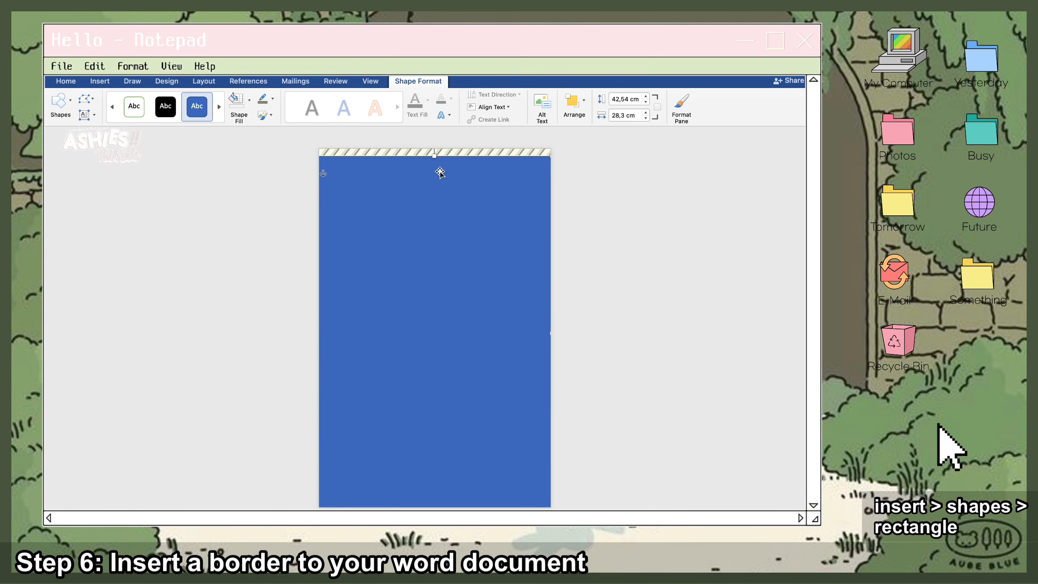
key("Up")
key("Up")
key("Up")
key("Up")
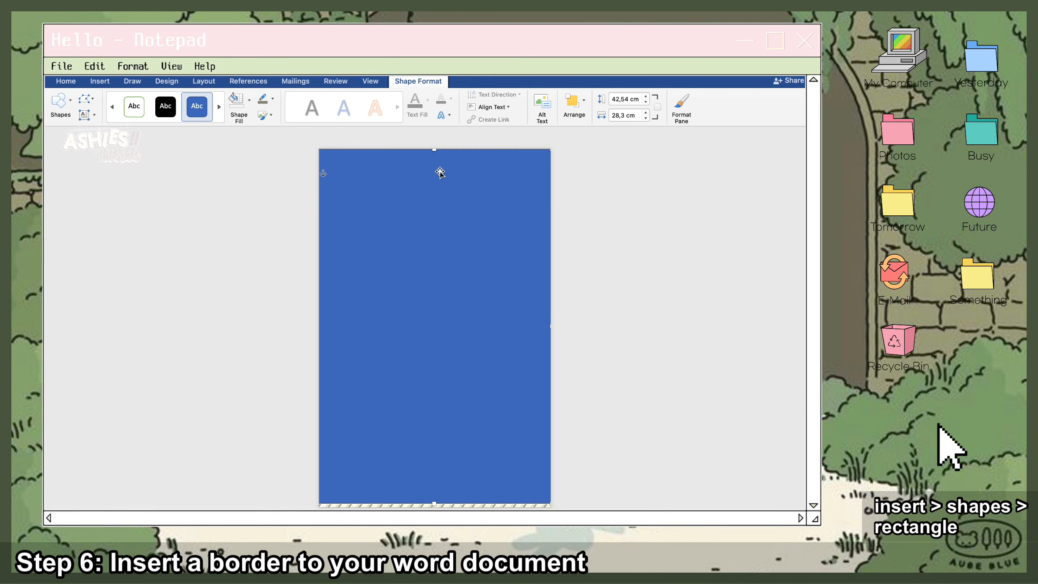
- Narrow the blue rectangle from its left edge to about 27.37 cm wide and nudge it toward the page's left edge
key("Right")
key("Right")
key("Right")
key("Right")
left_click_drag(319, 327, 328, 326)
key("Left")
key("Left")
key("Left")
key("Left")
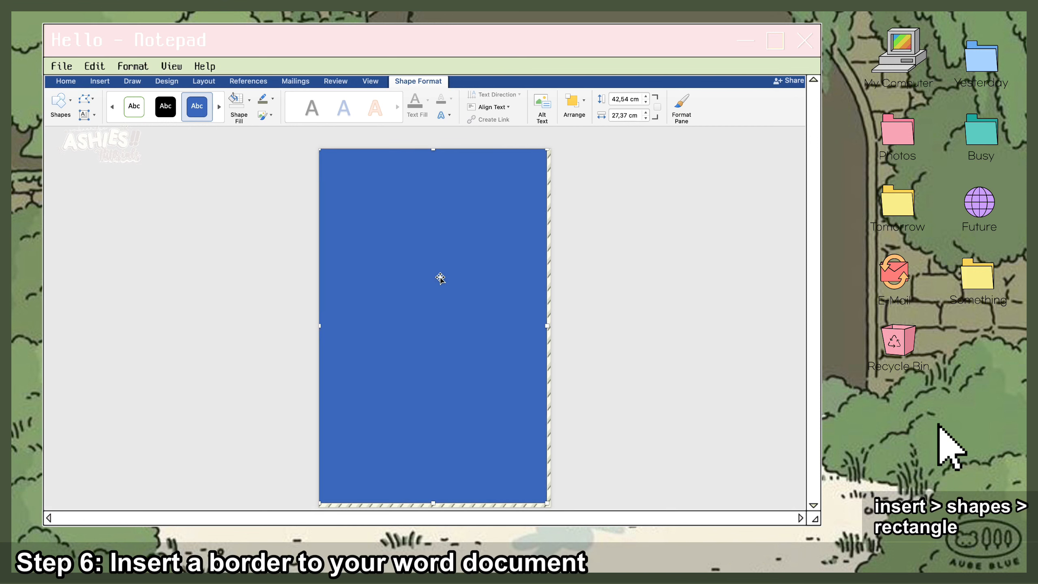
- Widen the blue page-sized rectangle to about 27.74 cm and extend its lower edge to about 42.92 cm high, covering the whole page
key("Right")
key("Left")
left_click_drag(547, 326, 553, 326)
left_click_drag(434, 503, 434, 506)
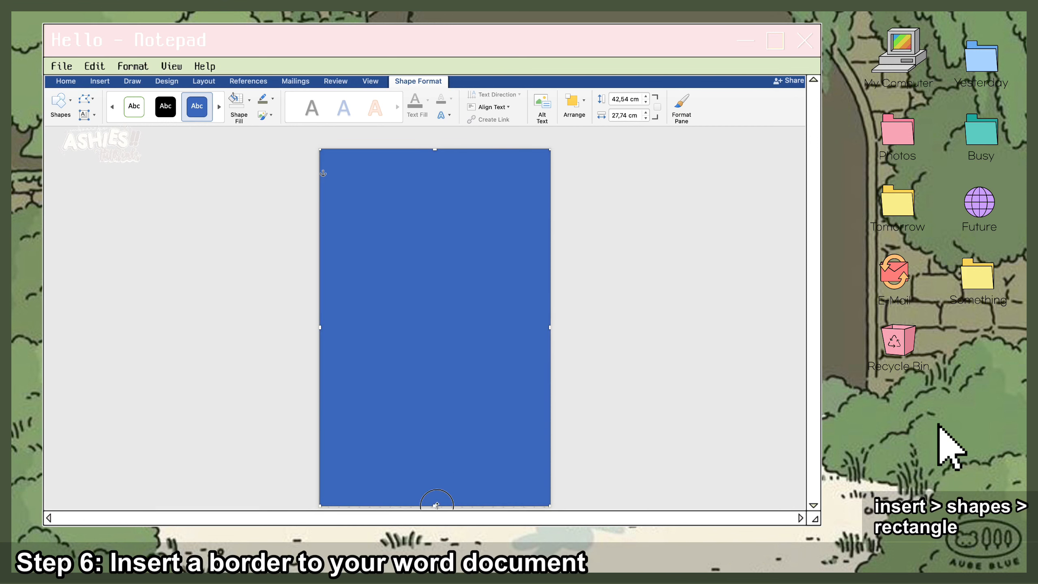
- Remove the page-sized rectangle's fill and set its outline width to 15 pt
left_click(249, 100)
left_click(264, 124)
left_click(272, 99)
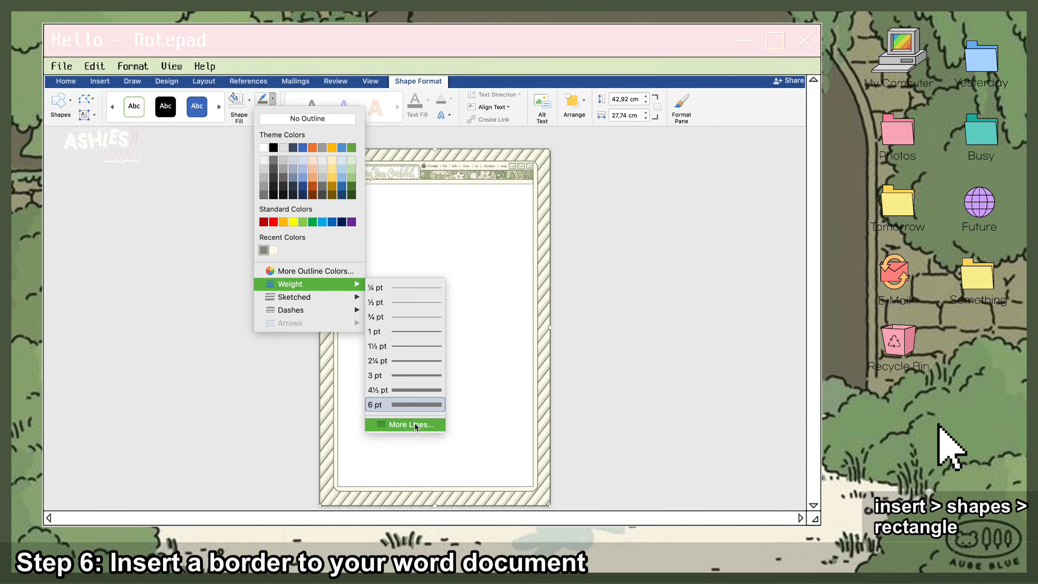
left_click(405, 424)
left_click(785, 281)
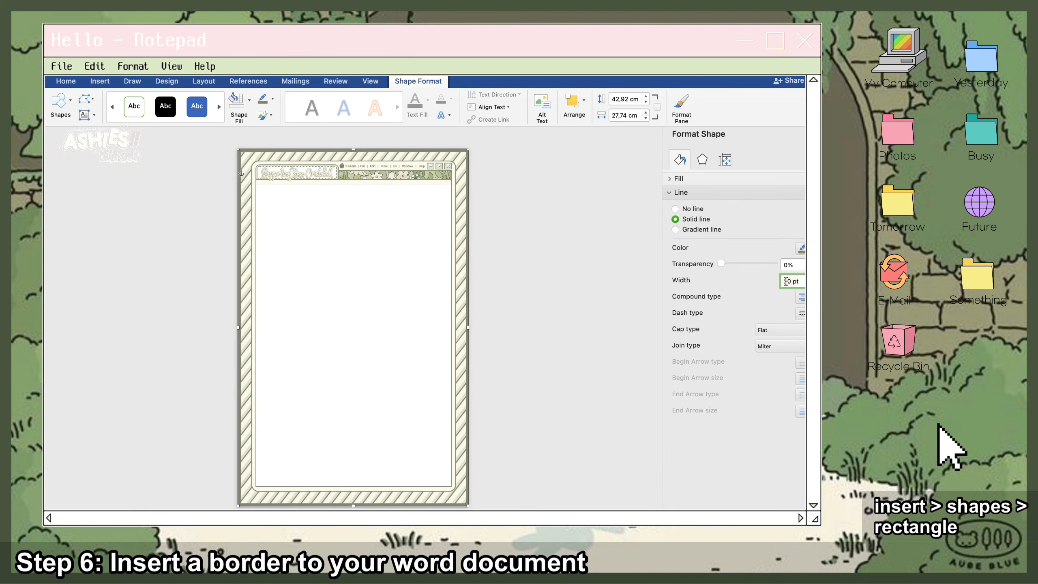
type("15")
key("Return")
left_click(597, 234)
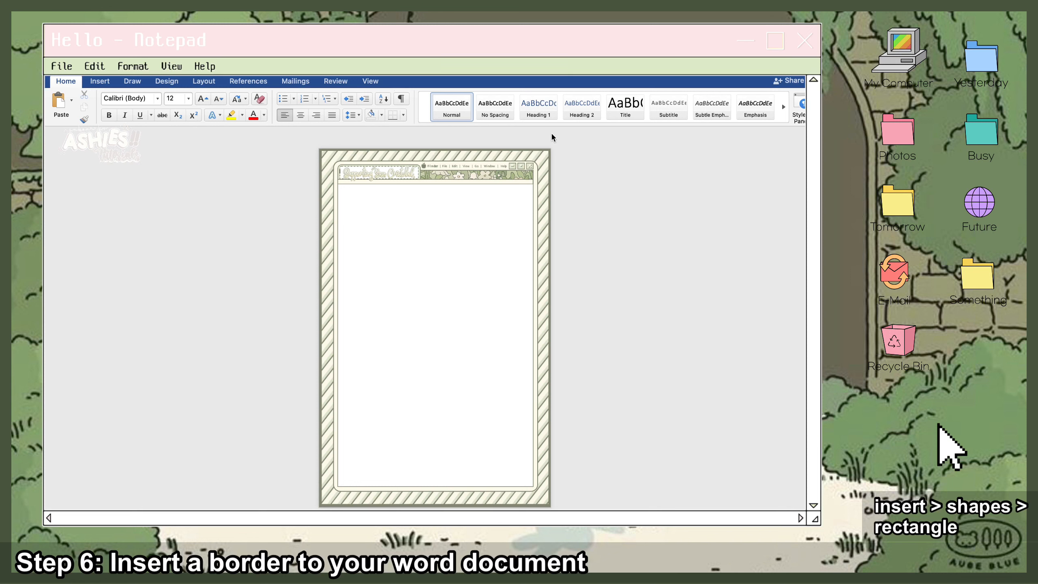
- Check the page border's line settings and inspect the border along the edges of the page
left_click(549, 150)
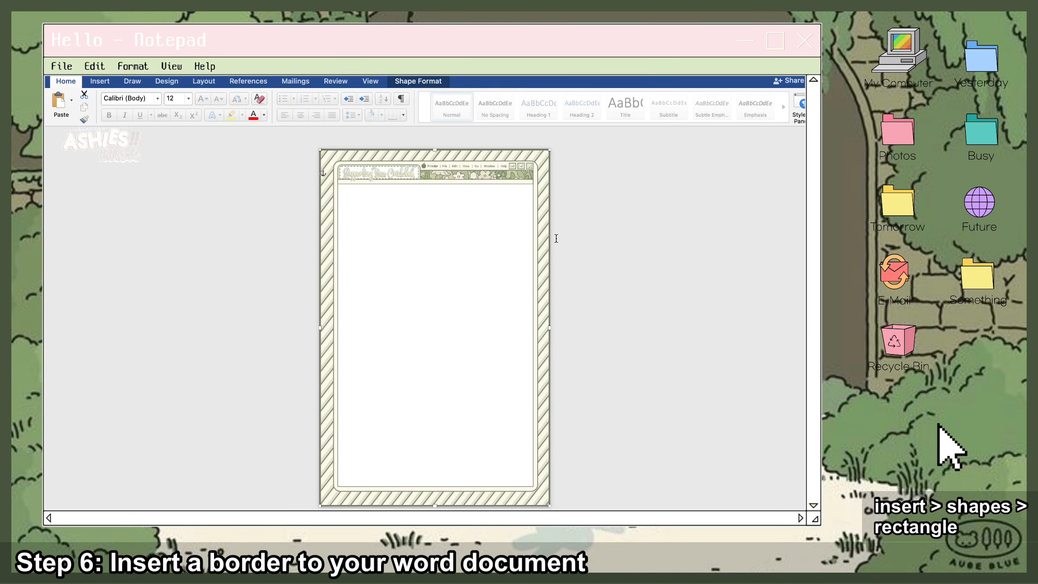
scroll(556, 238, "up", 1)
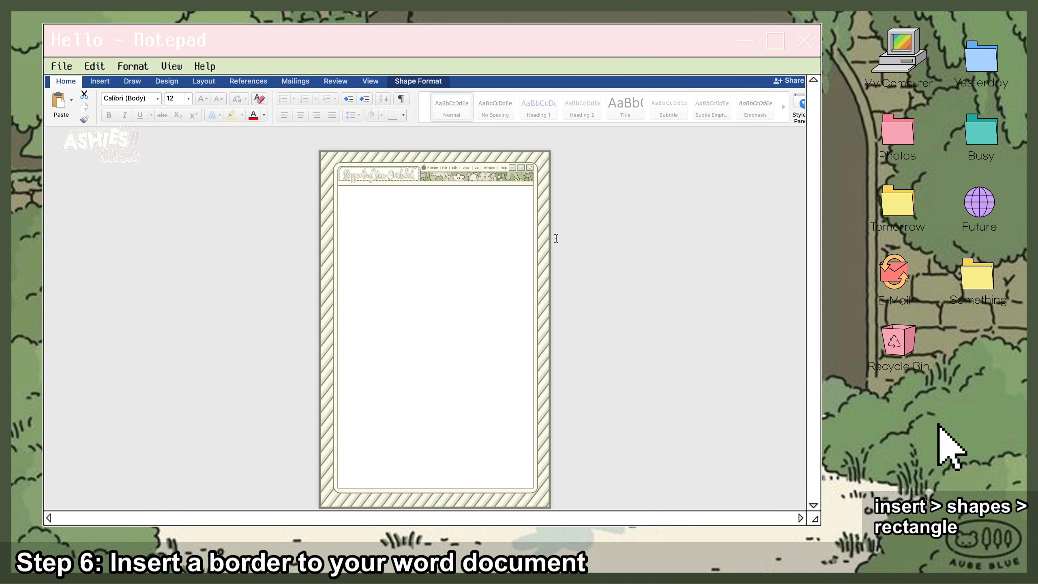
scroll(556, 238, "down", 1)
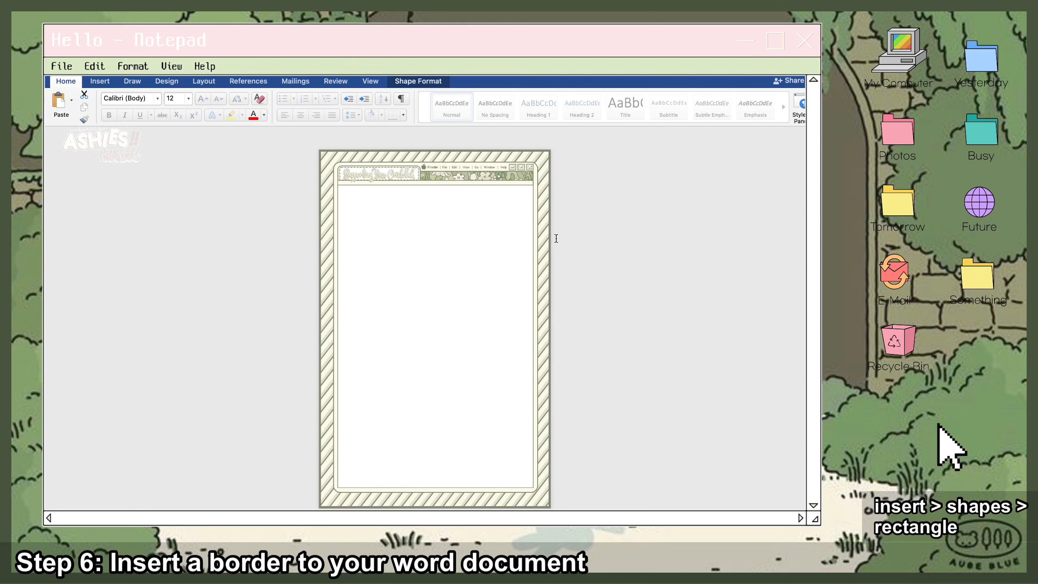
scroll(556, 239, "down", 1)
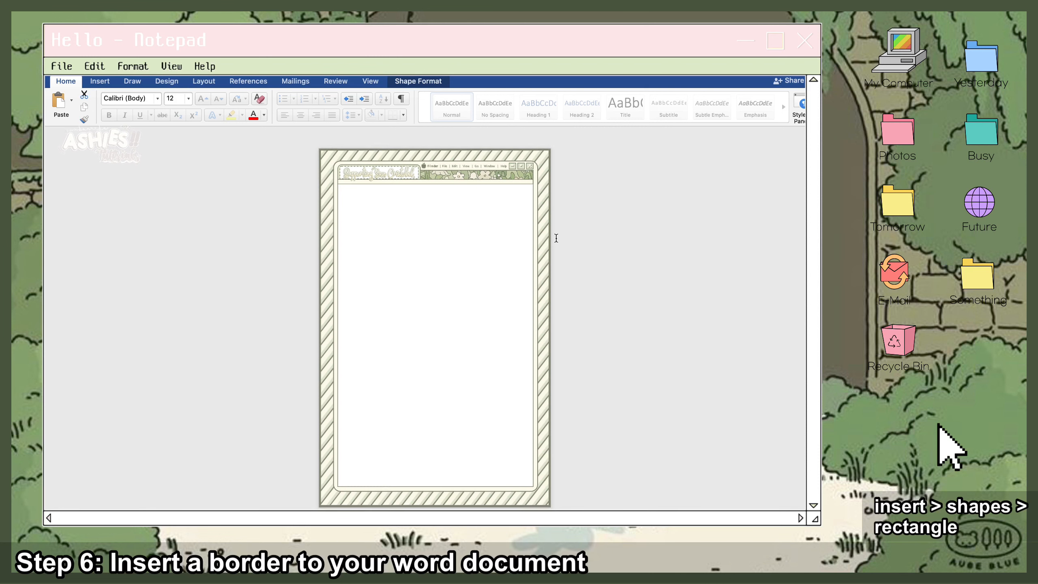
left_click(405, 83)
left_click(272, 98)
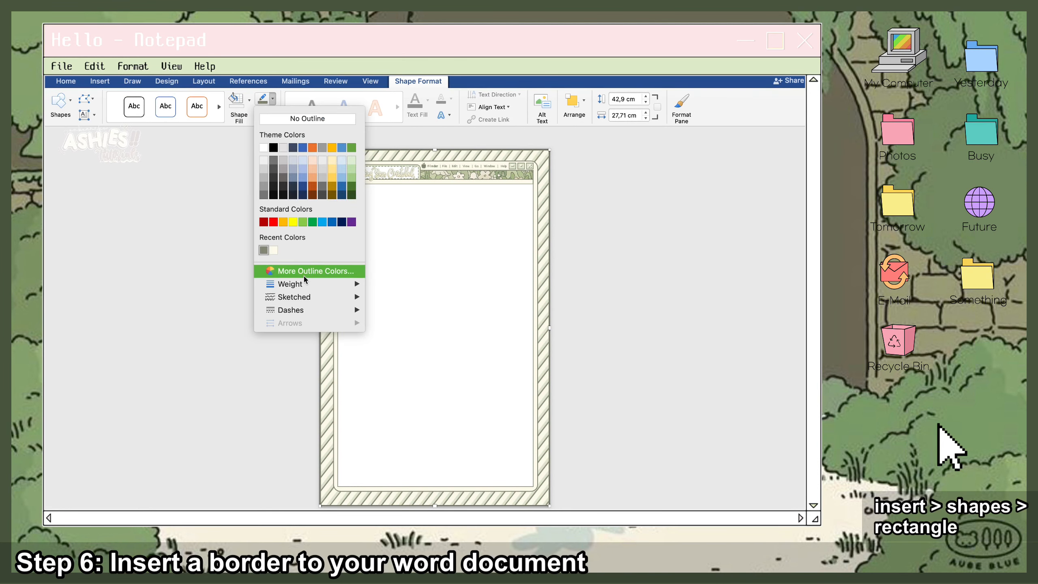
mouse_move(302, 286)
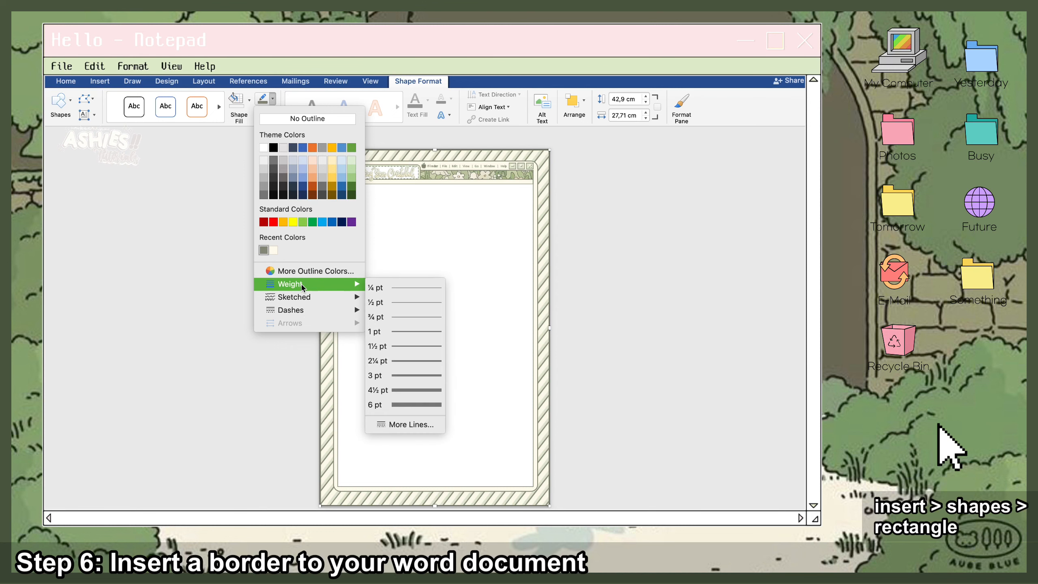
left_click(395, 425)
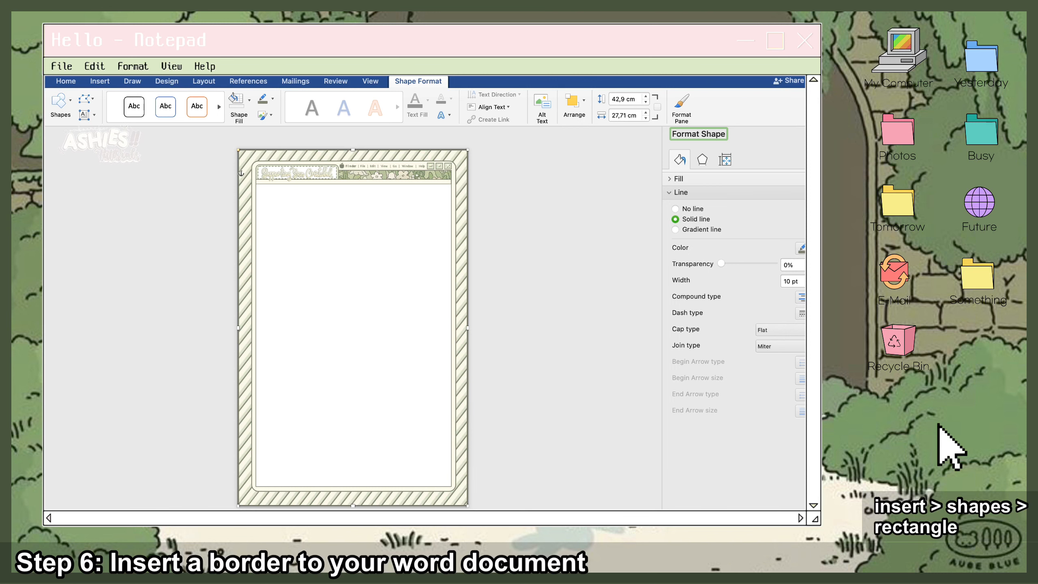
left_click(817, 134)
left_click(685, 179)
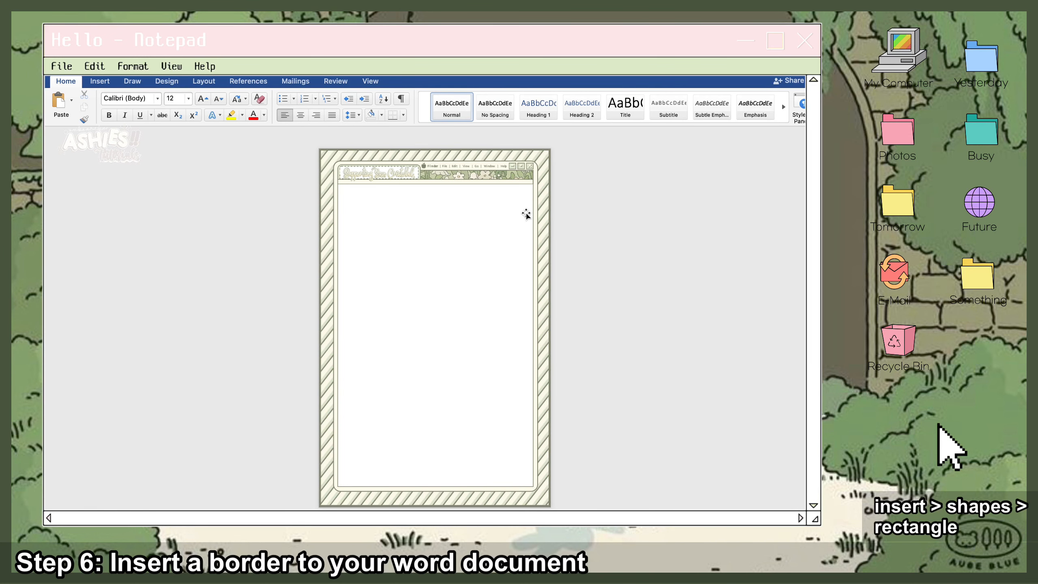
scroll(525, 213, "up", 5)
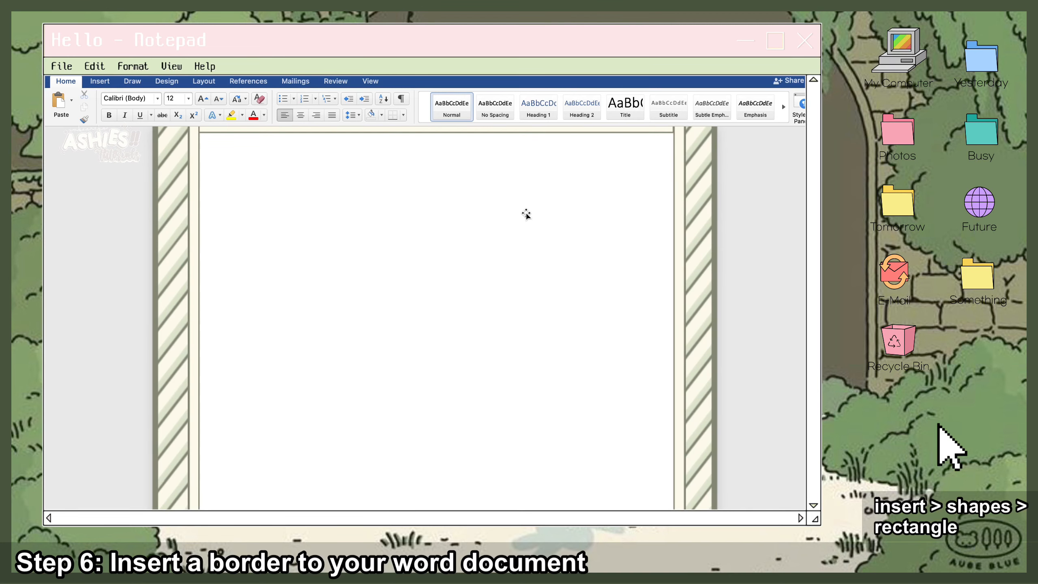
scroll(526, 213, "down", 5)
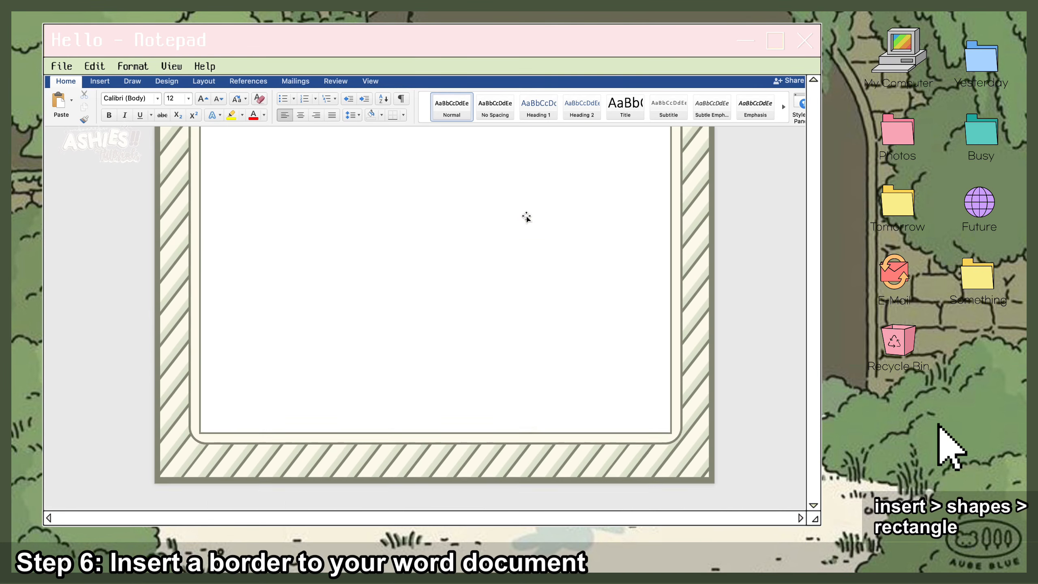
scroll(526, 218, "up", 5)
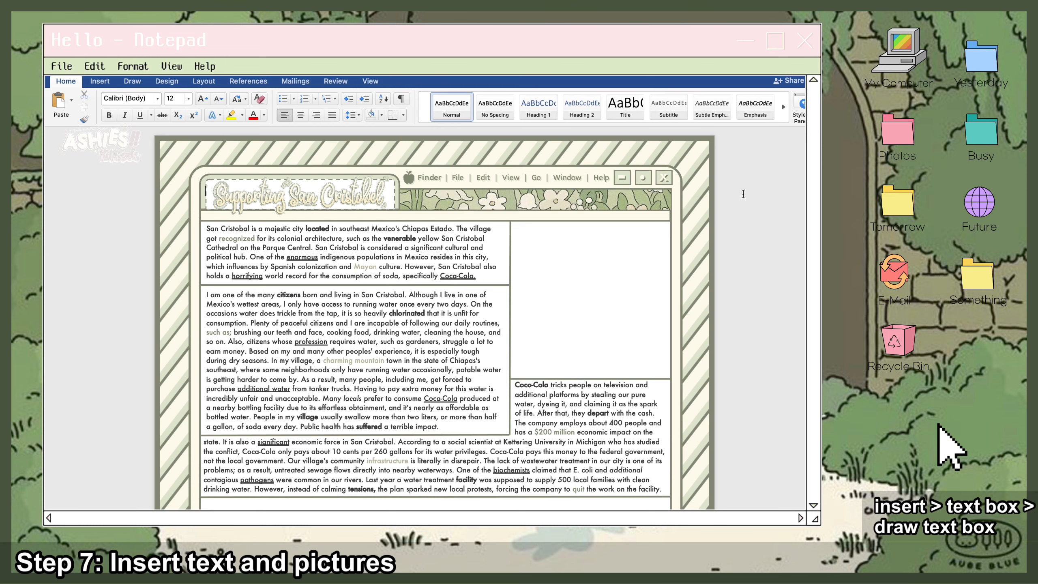
- Examine the text boxes and pictures placed in the content frames from the page's header to its lower edge
scroll(742, 194, "down", 15)
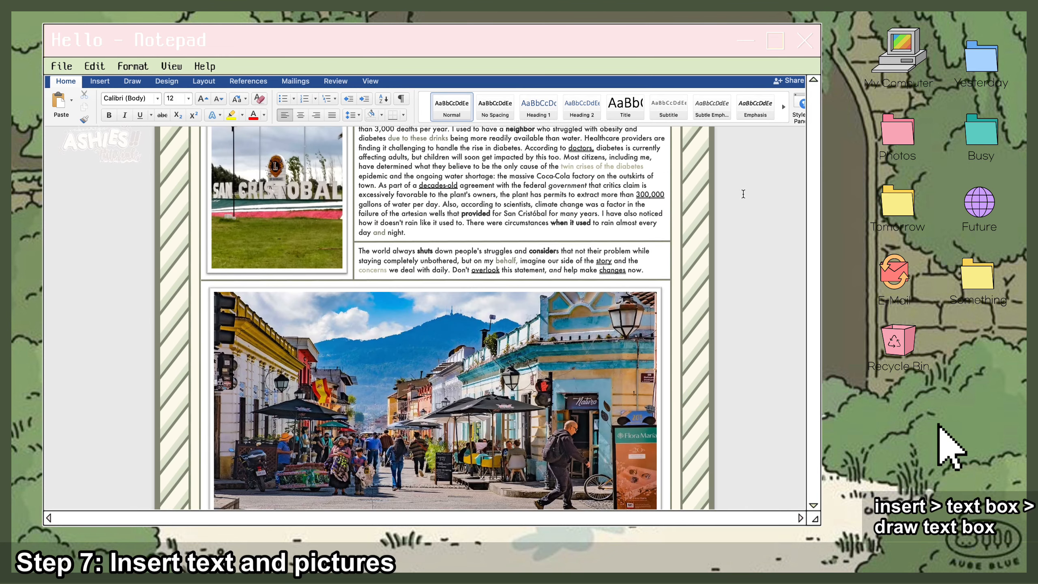
scroll(743, 194, "down", 2)
scroll(742, 193, "up", 5)
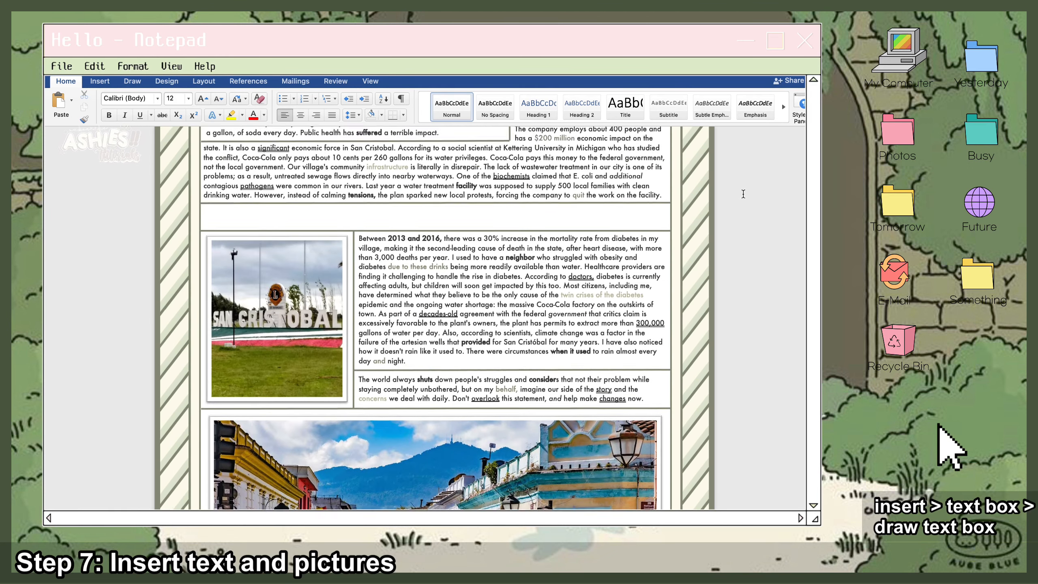
scroll(743, 193, "up", 8)
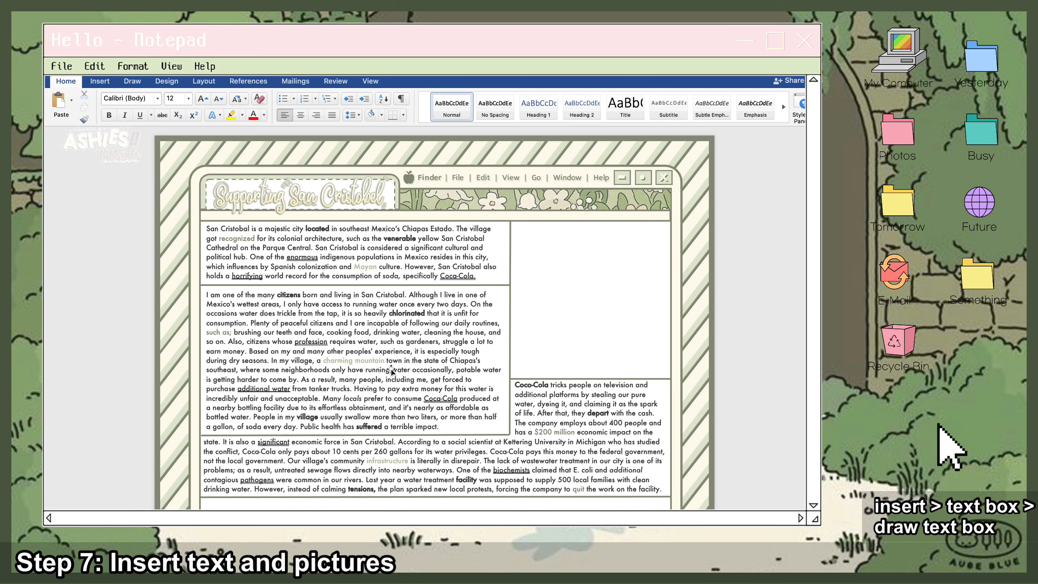
scroll(622, 471, "down", 6)
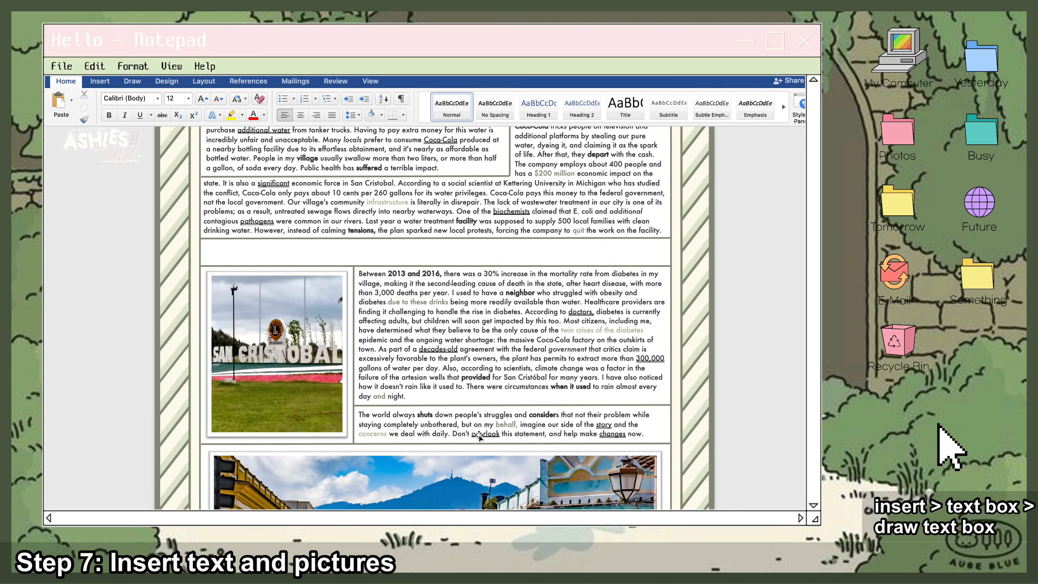
scroll(479, 436, "up", 6)
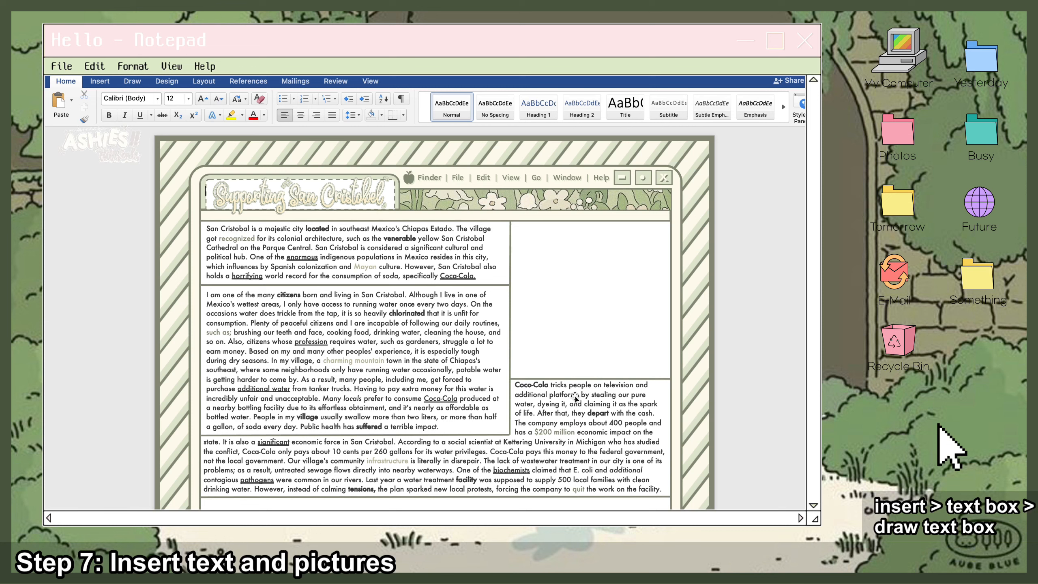
mouse_move(562, 404)
left_mouse_down()
mouse_move(598, 359)
mouse_move(563, 402)
left_mouse_up()
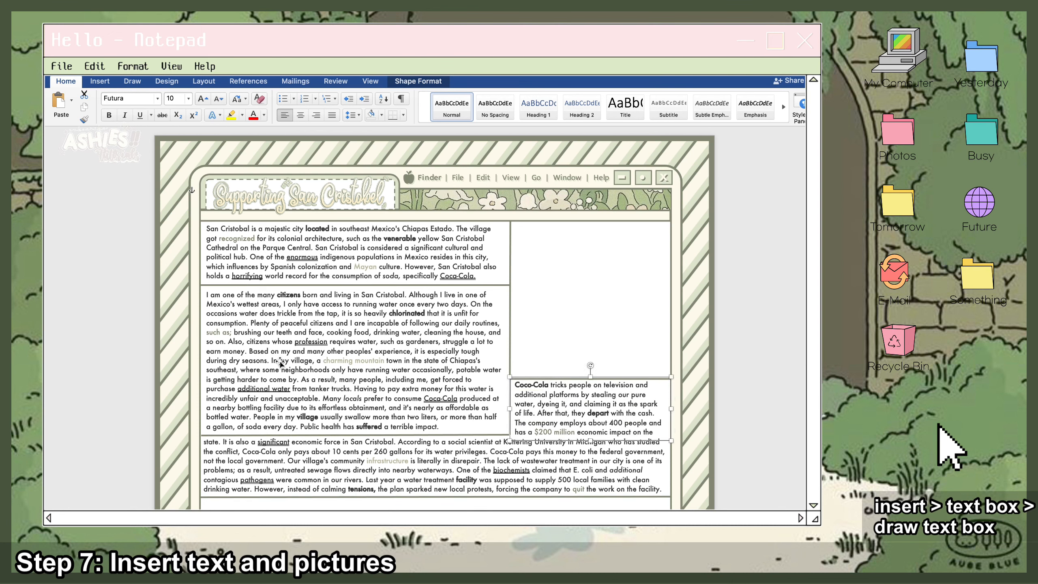
left_click(778, 320)
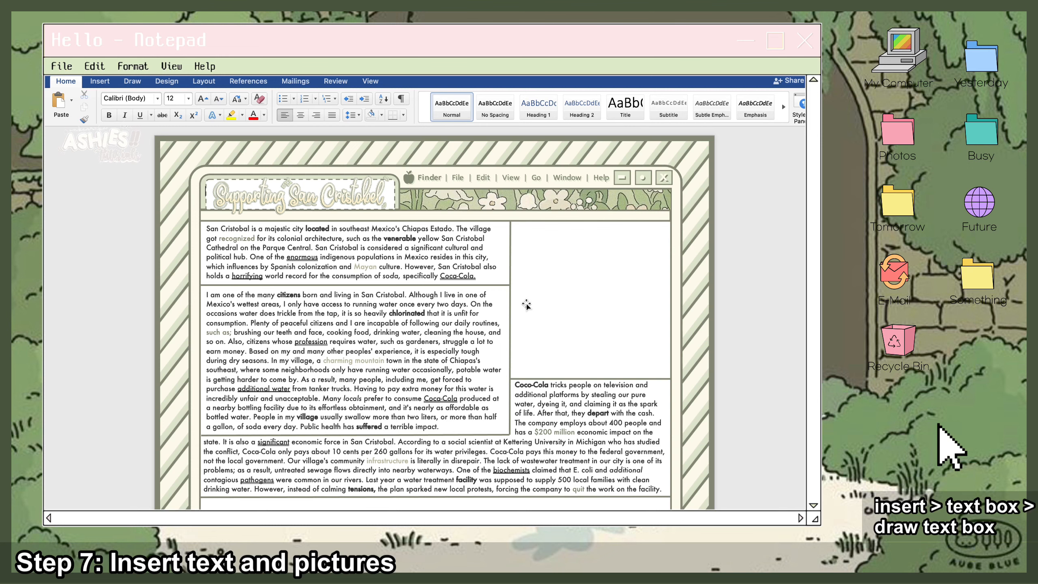
scroll(526, 305, "down", 10)
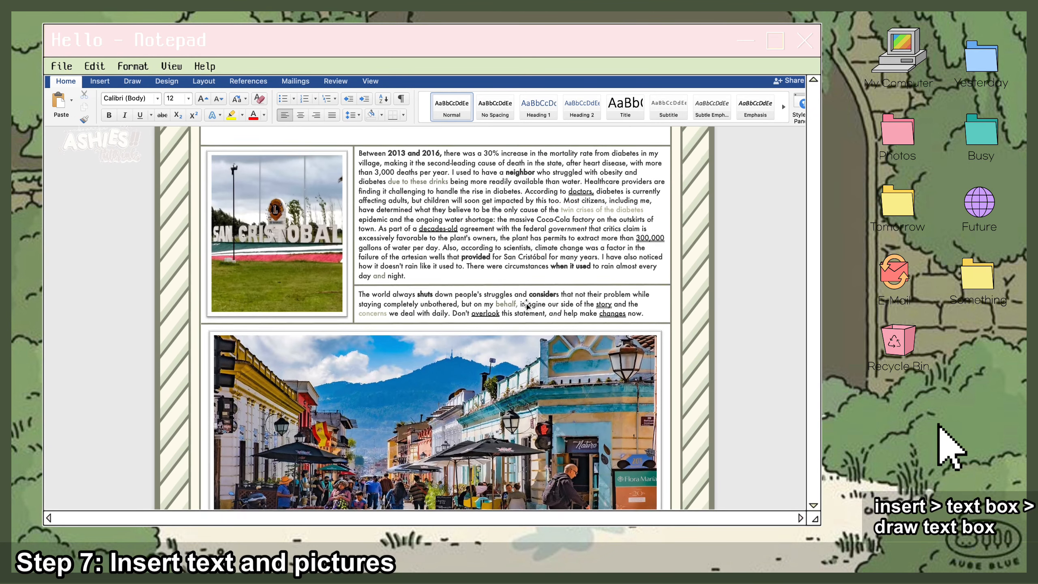
scroll(526, 305, "up", 2)
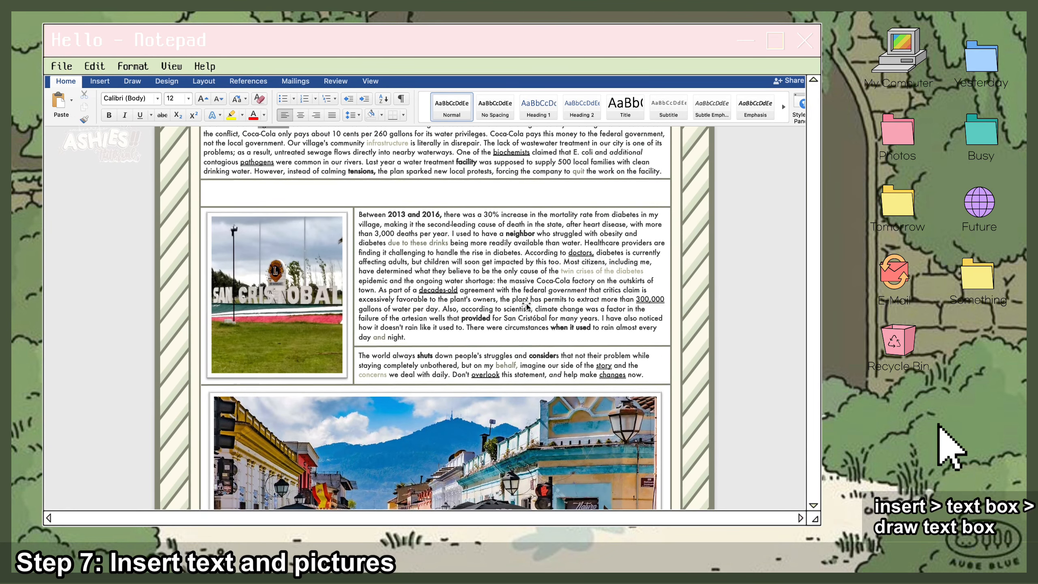
scroll(526, 304, "up", 4)
scroll(523, 305, "down", 3)
scroll(522, 305, "up", 3)
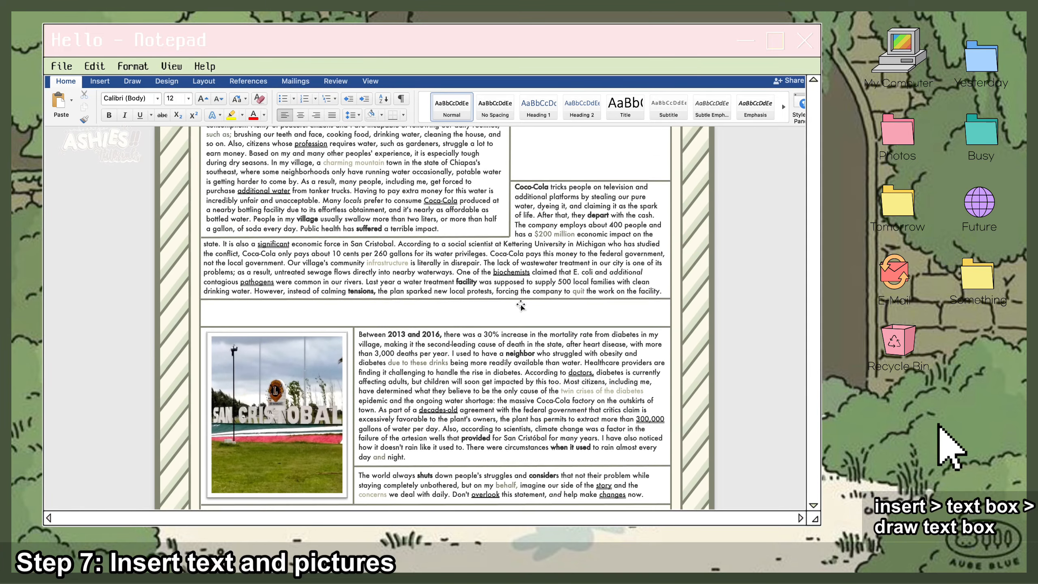
scroll(521, 305, "up", 5)
scroll(521, 305, "down", 14)
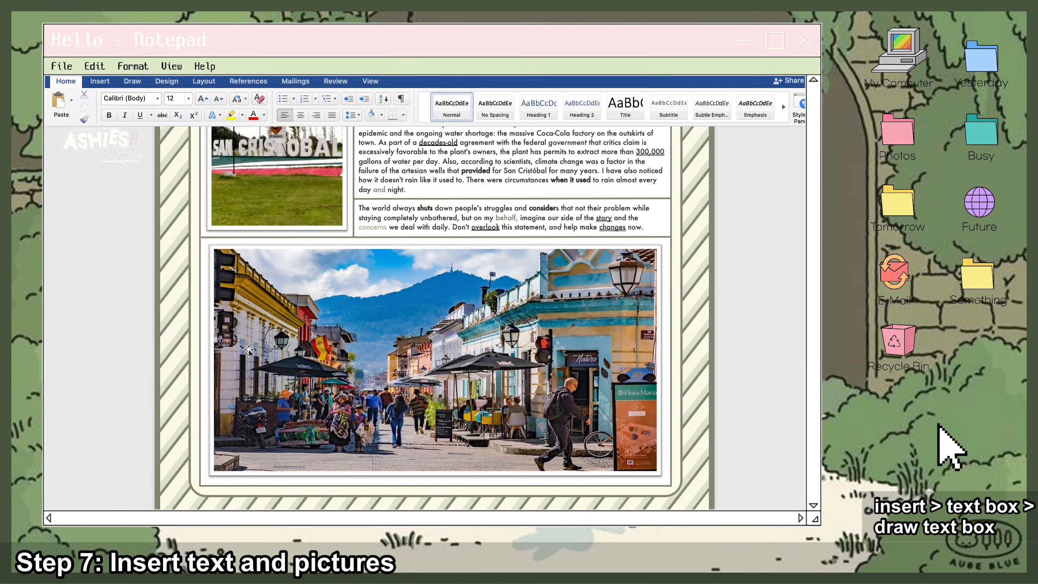
scroll(441, 348, "up", 4)
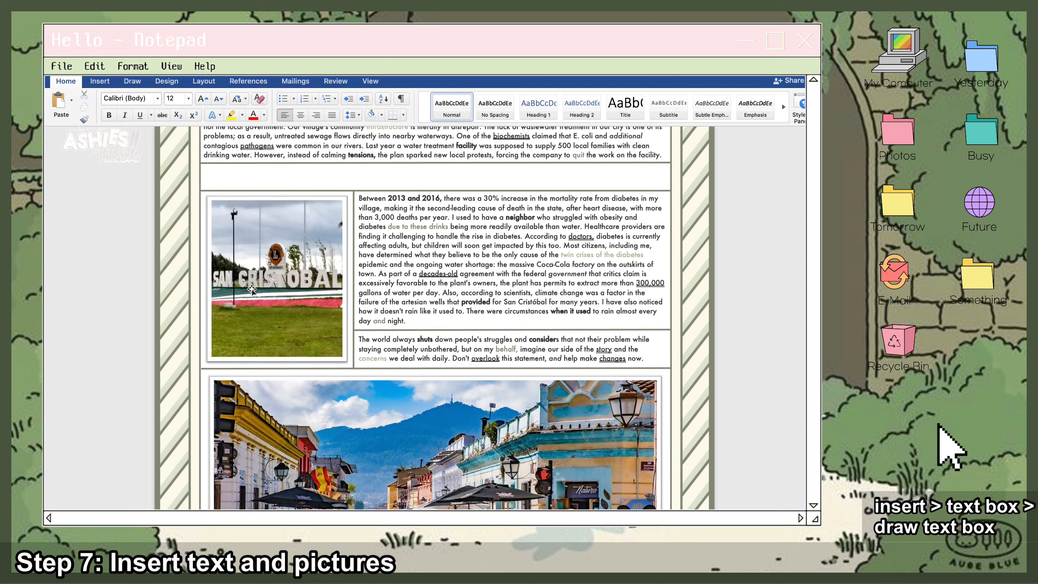
scroll(224, 274, "up", 10)
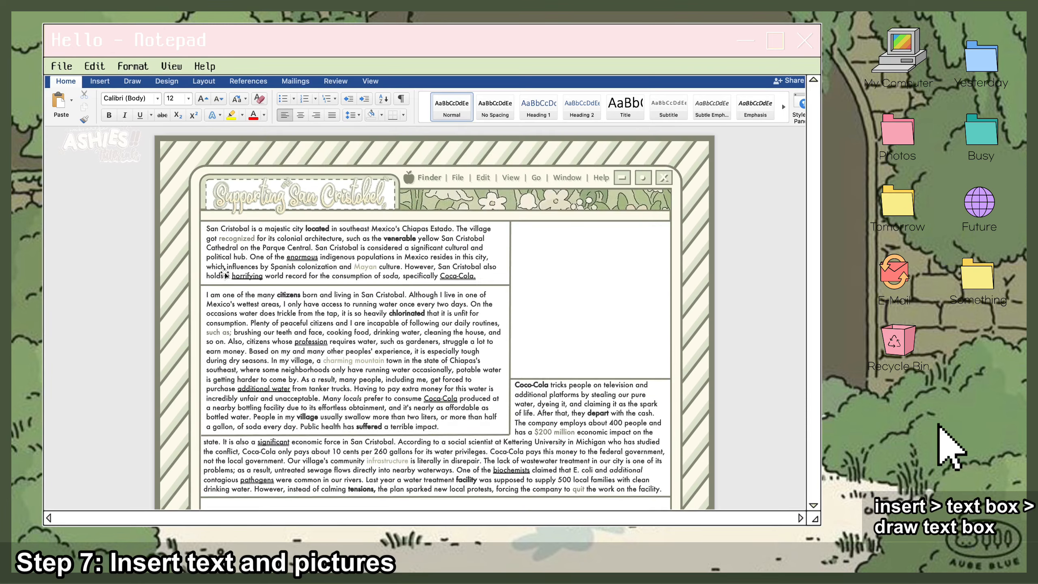
scroll(225, 274, "down", 8)
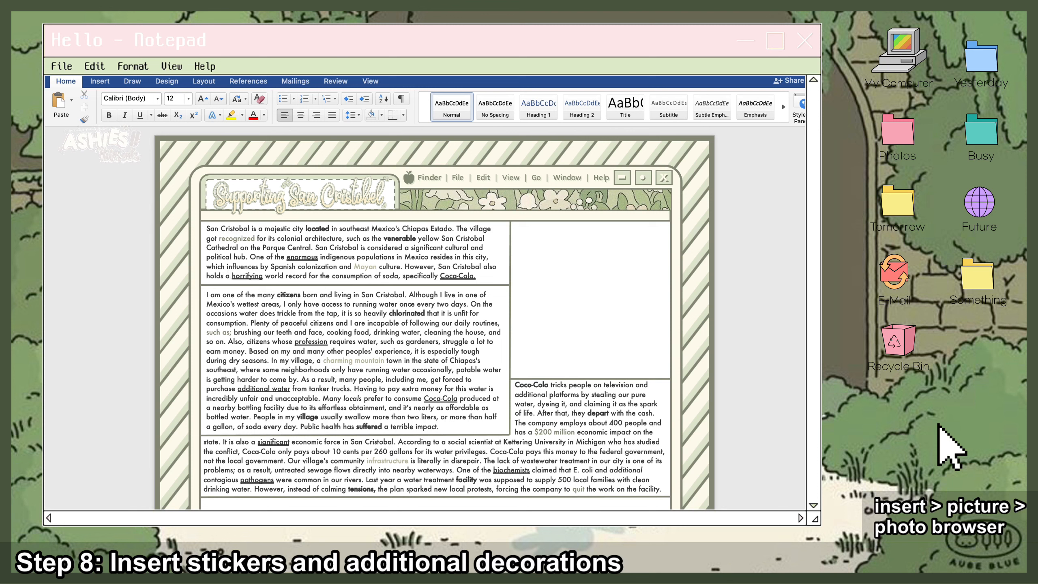
- Exit the document's full-screen view and switch to the browser window with Pinterest, showing it full screen
mouse_move(76, 81)
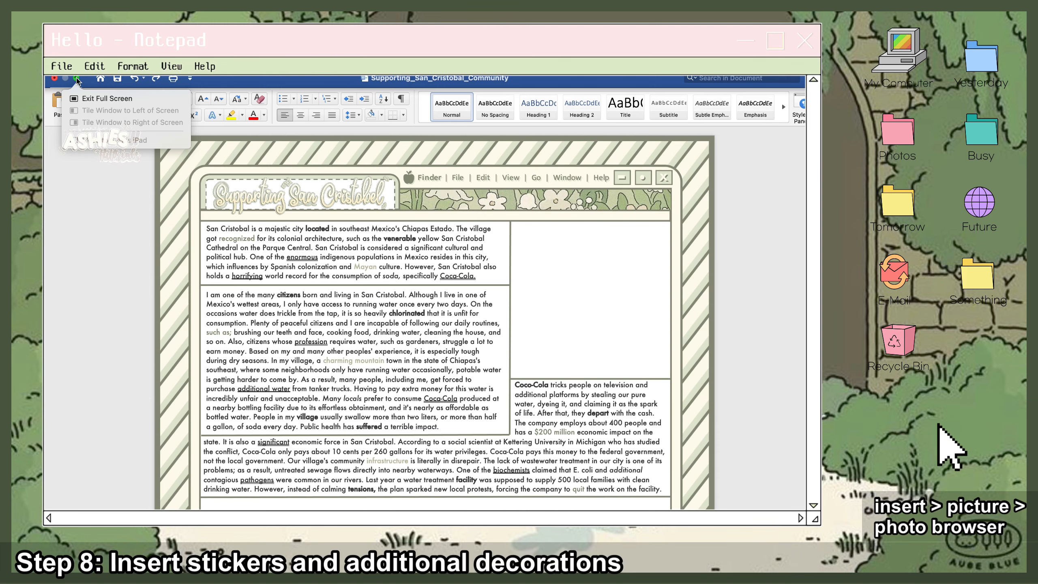
left_click(77, 81)
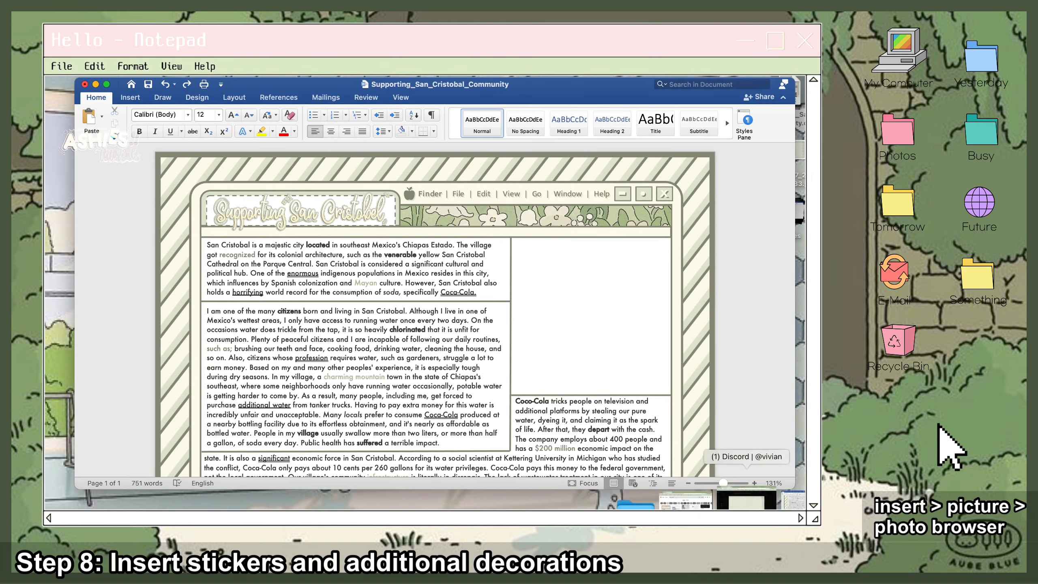
left_click(702, 500)
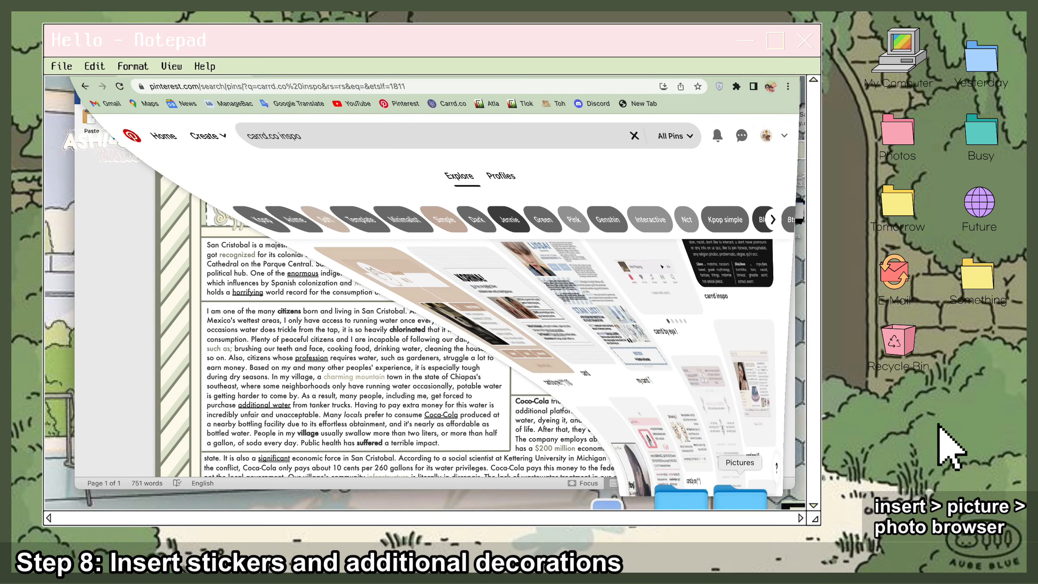
left_click(103, 80)
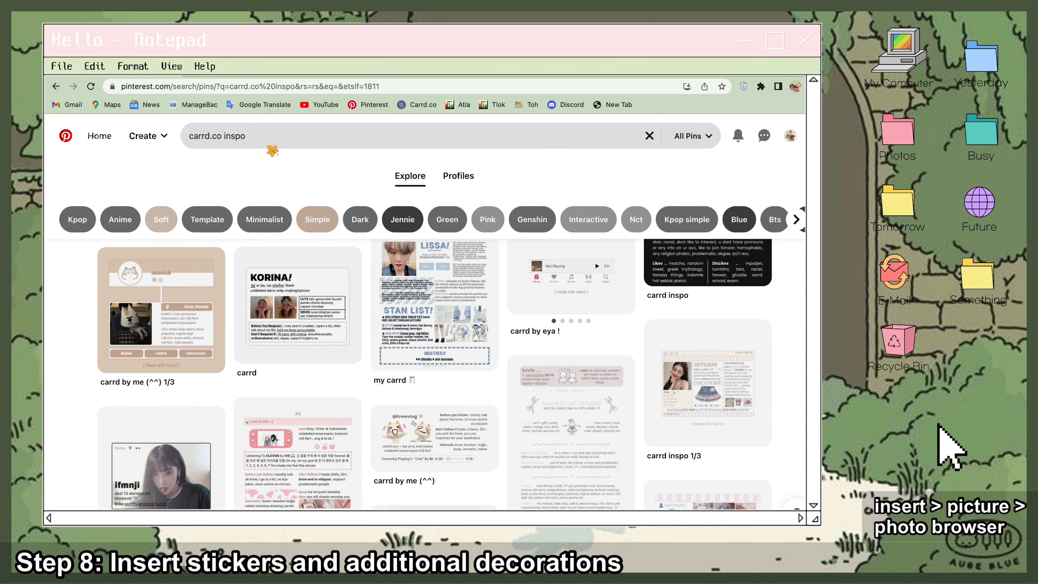
- Search Pinterest for "green png" and browse the green sticker images
left_click(264, 138)
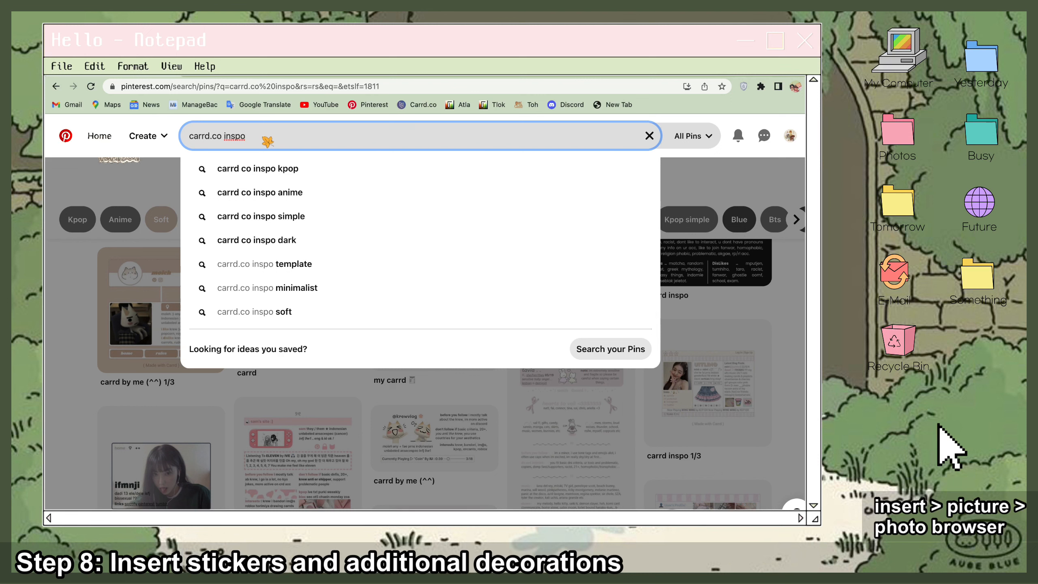
left_click_drag(262, 137, 158, 131)
type("gree")
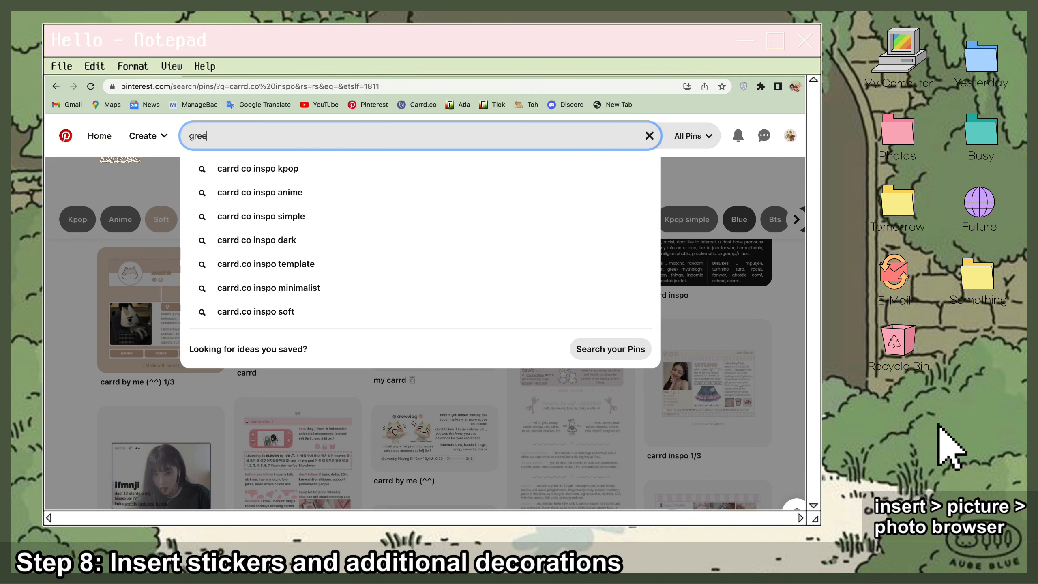
type("n png")
key("Return")
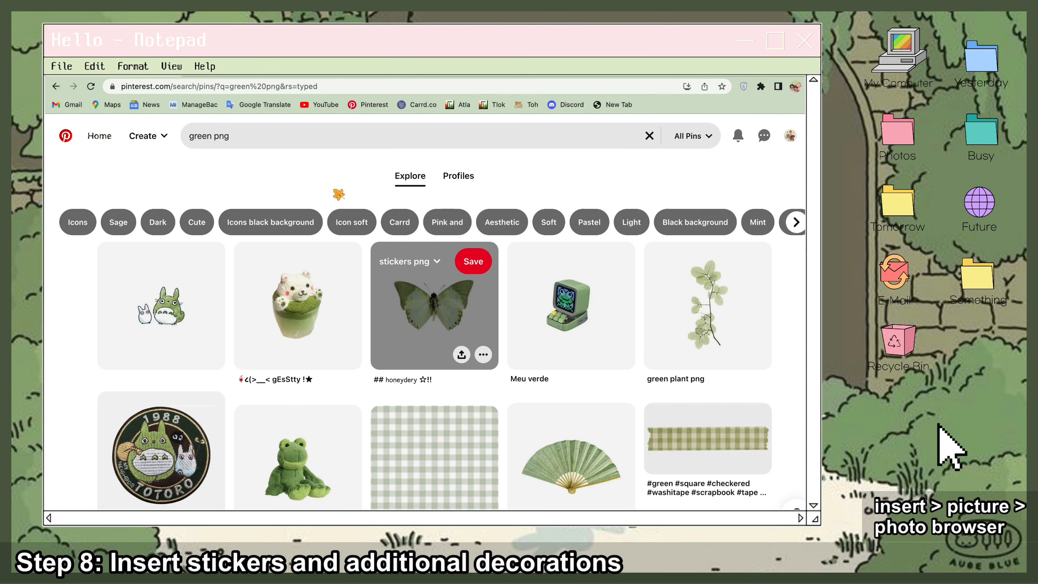
scroll(298, 327, "down", 9)
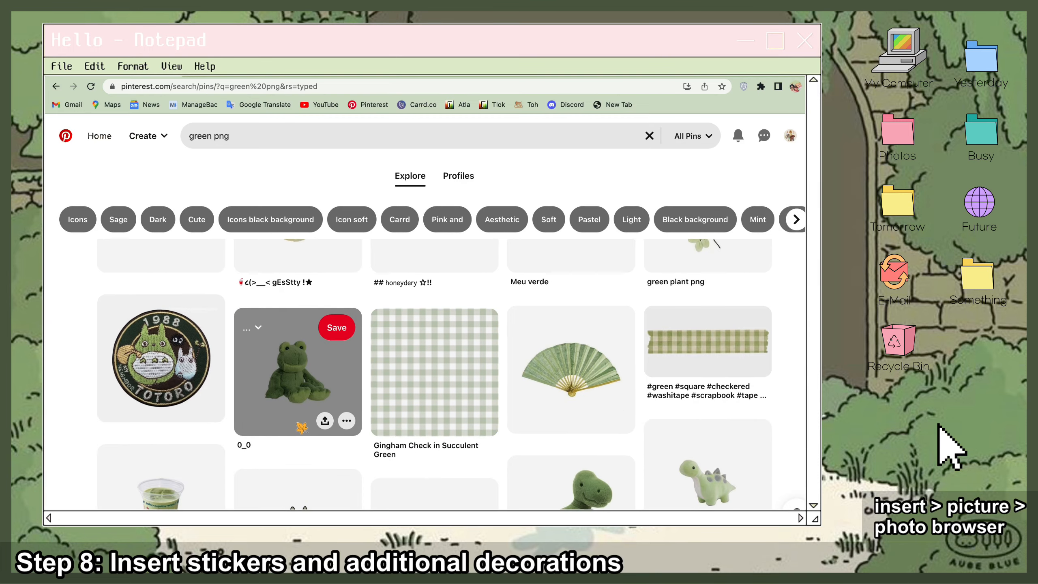
scroll(298, 327, "down", 11)
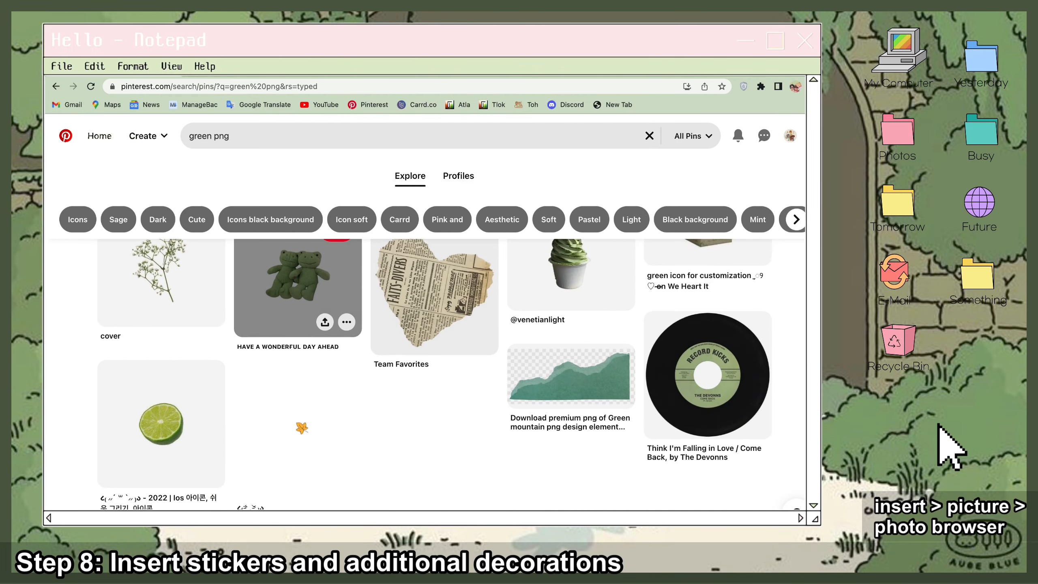
scroll(299, 327, "down", 14)
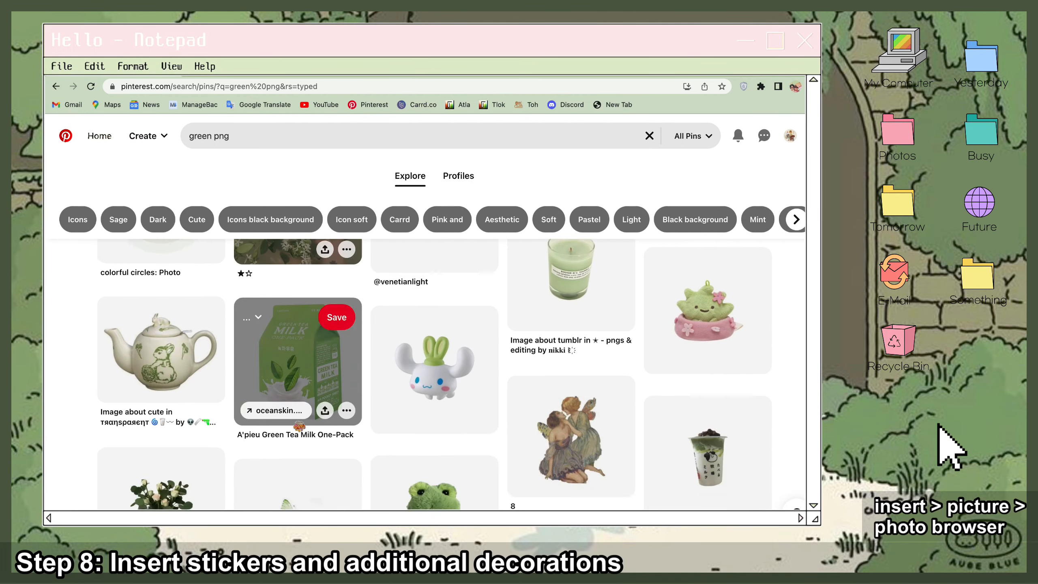
scroll(301, 427, "down", 14)
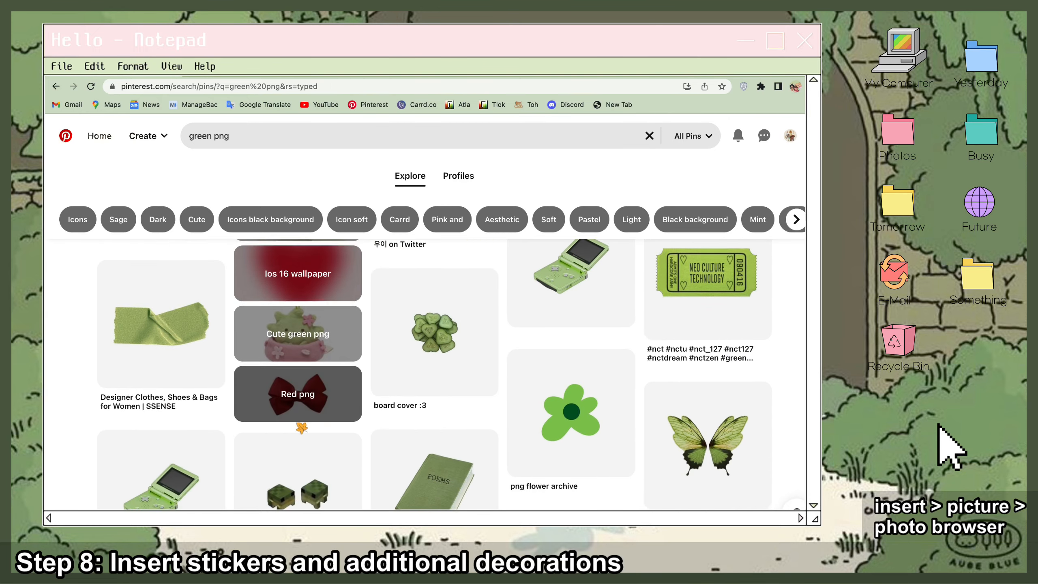
scroll(300, 426, "down", 4)
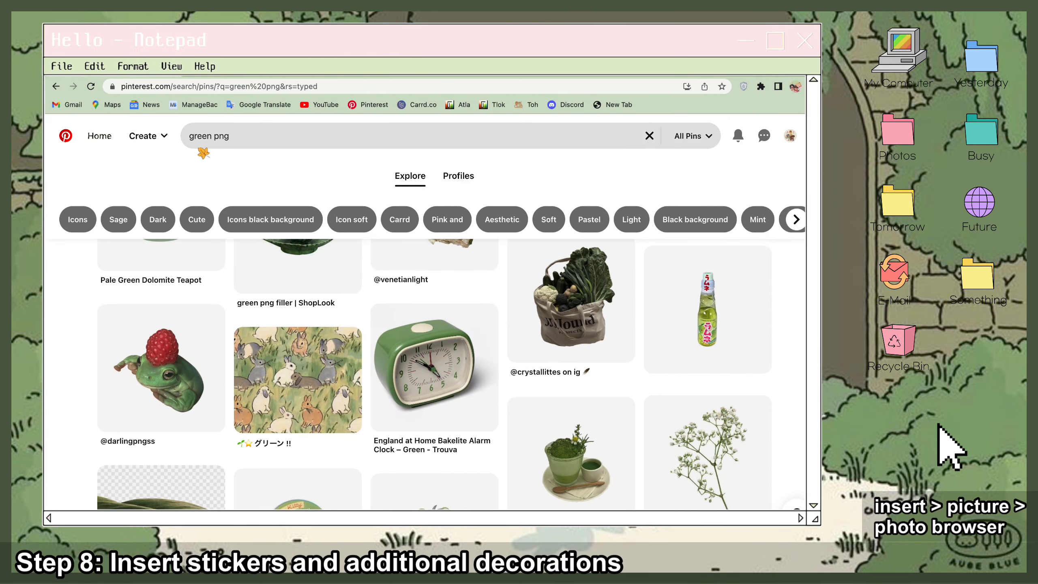
- Search Pinterest for "yellow png" and browse the yellow sticker images
left_click(205, 144)
double_click(205, 144)
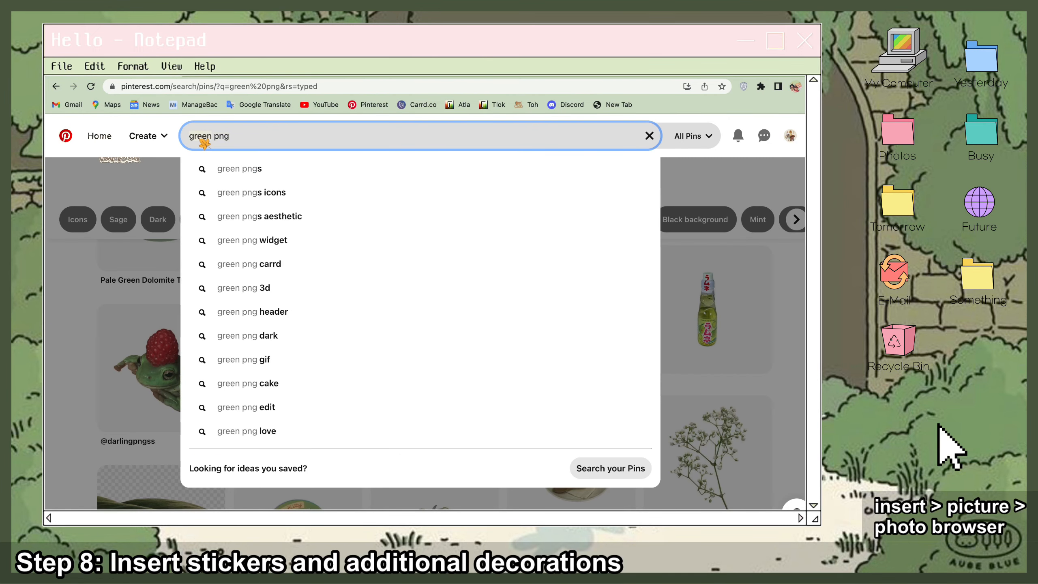
type("yellow")
key("Return")
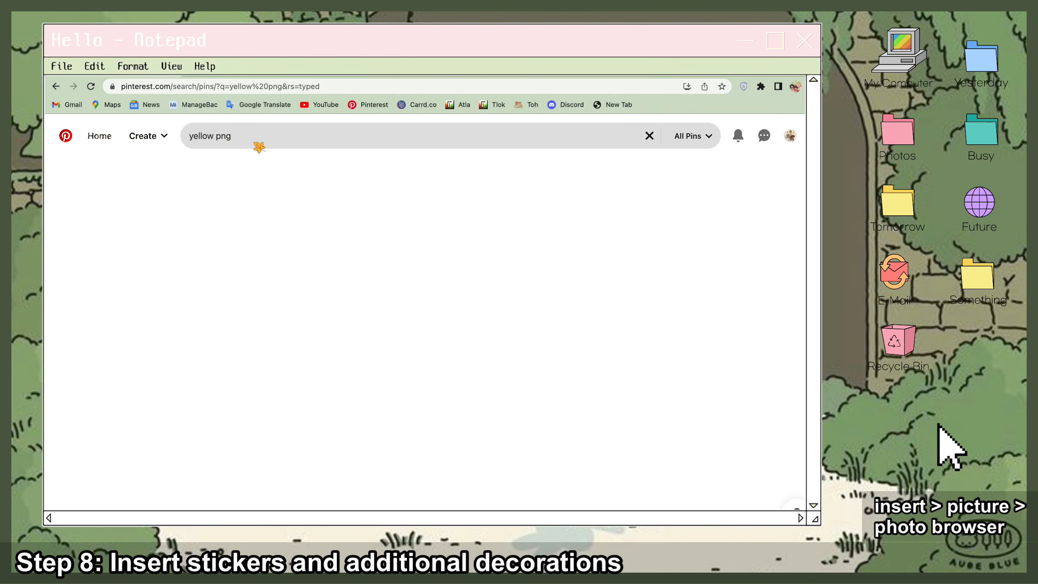
scroll(434, 449, "down", 10)
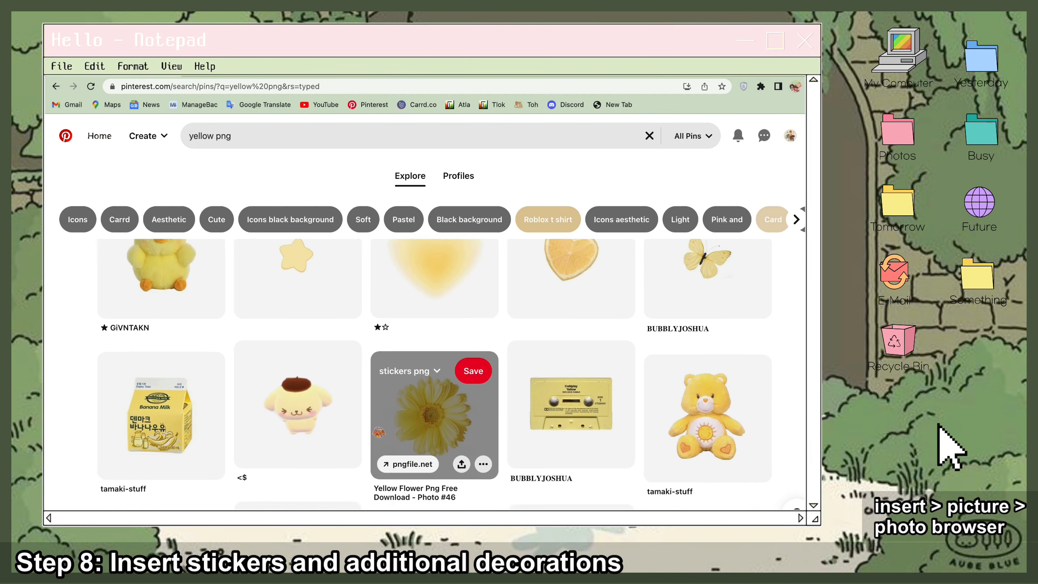
scroll(434, 449, "down", 8)
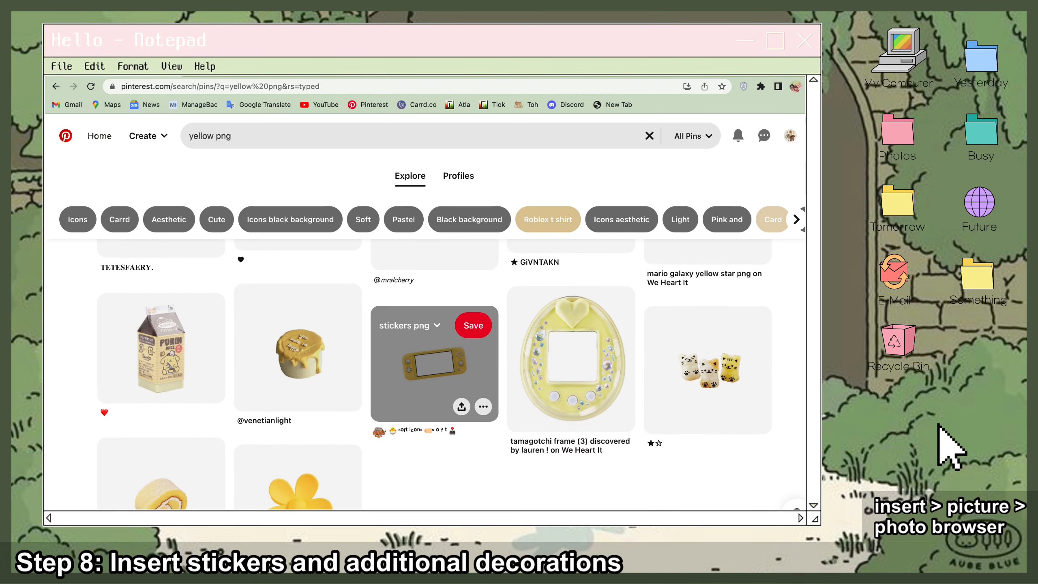
scroll(379, 431, "down", 10)
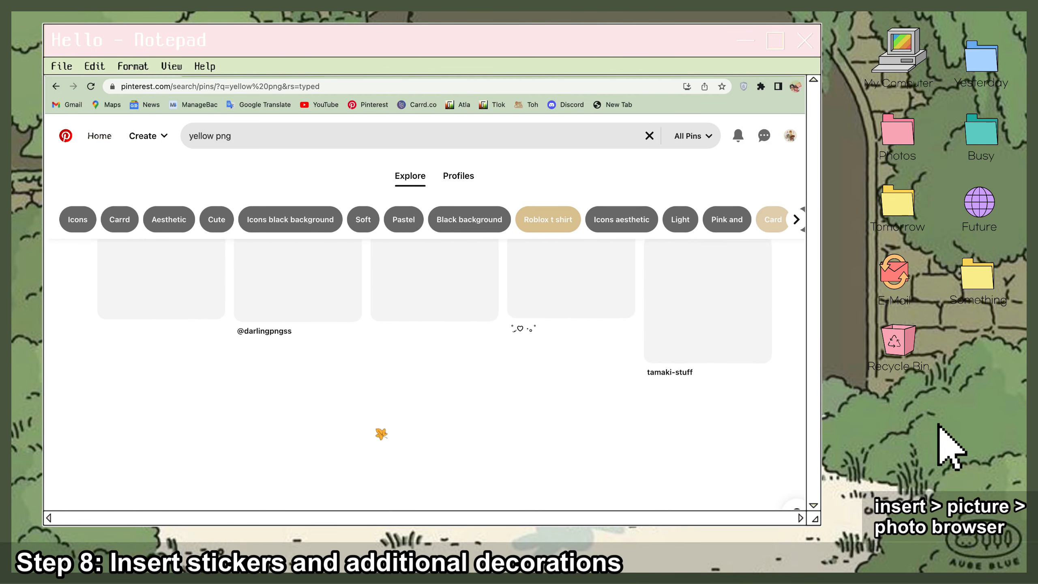
- Search Pinterest for "green header" and open the header pin of two small animals on a path through tall grass
double_click(209, 136)
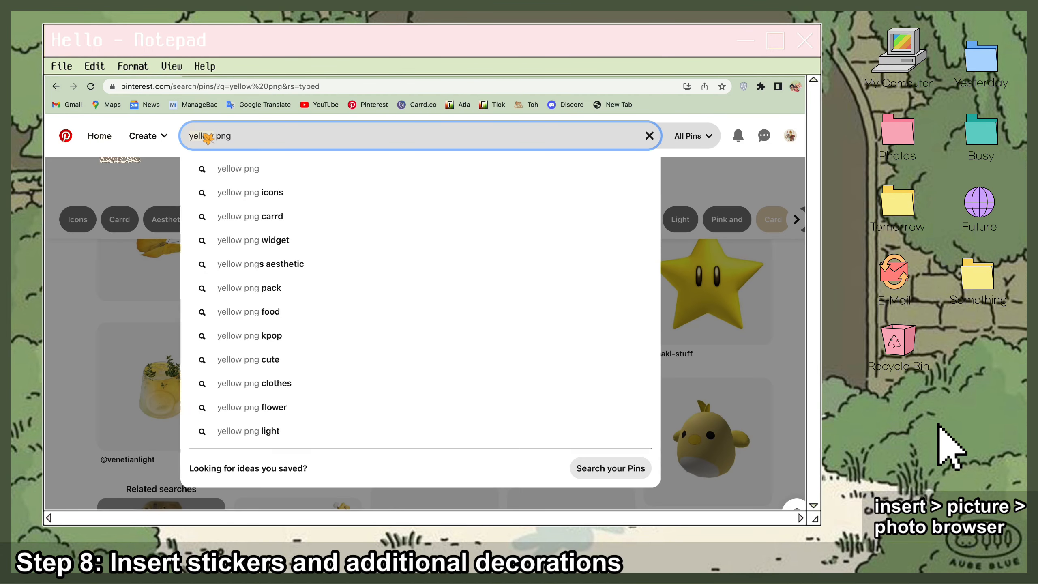
type("green")
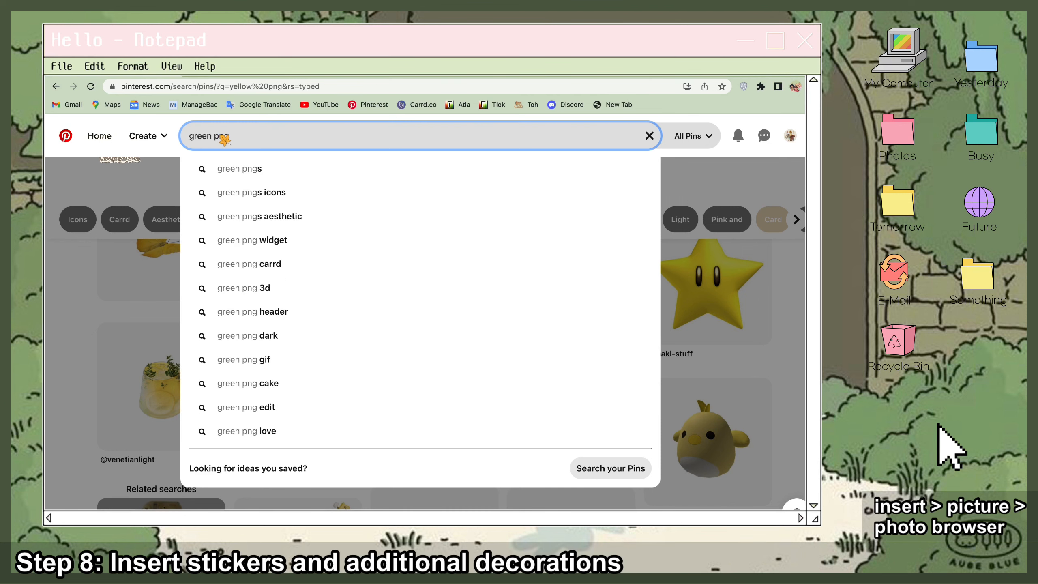
double_click(223, 137)
type("header")
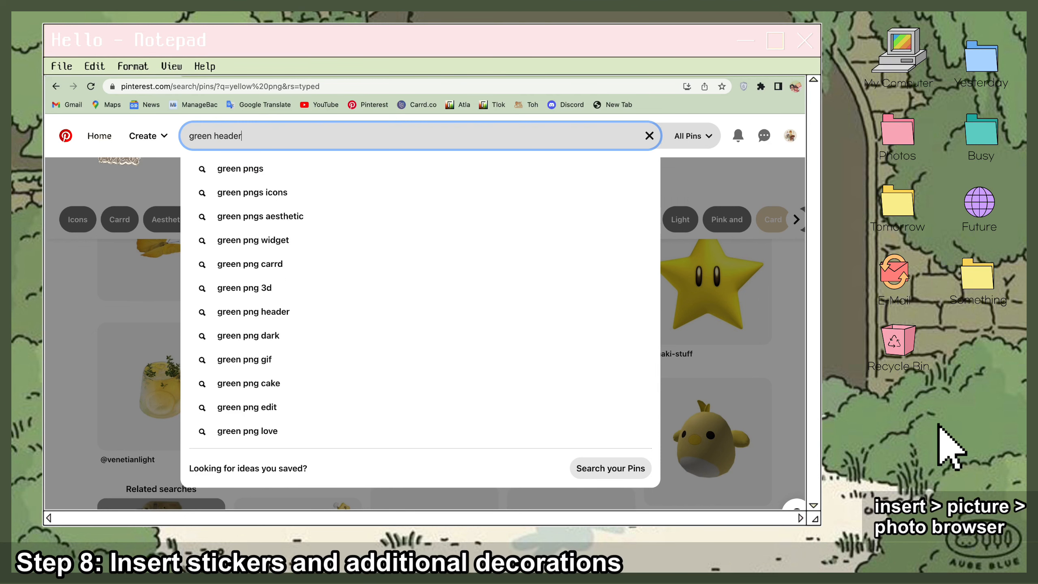
key("Return")
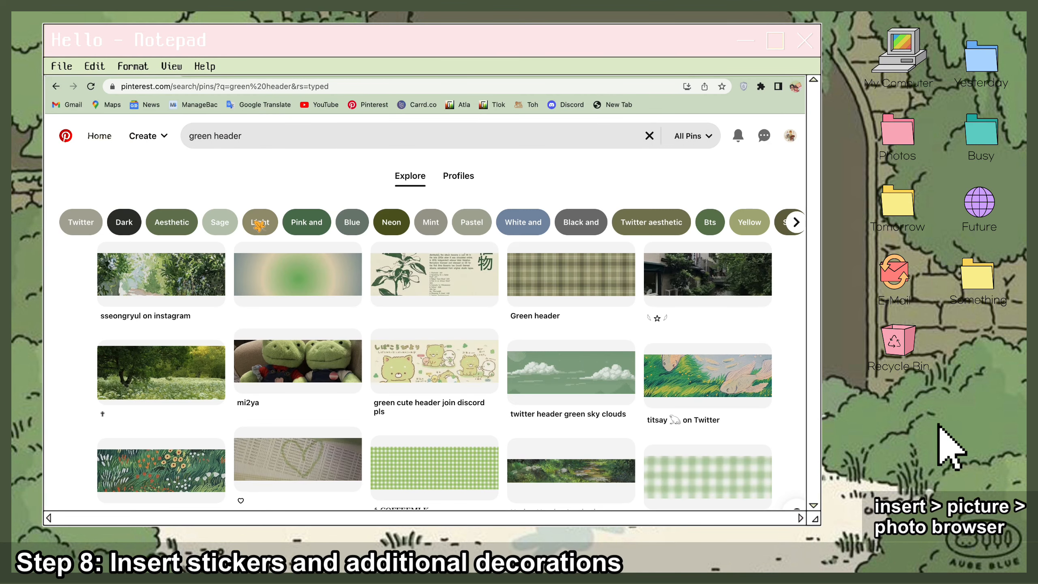
mouse_move(343, 347)
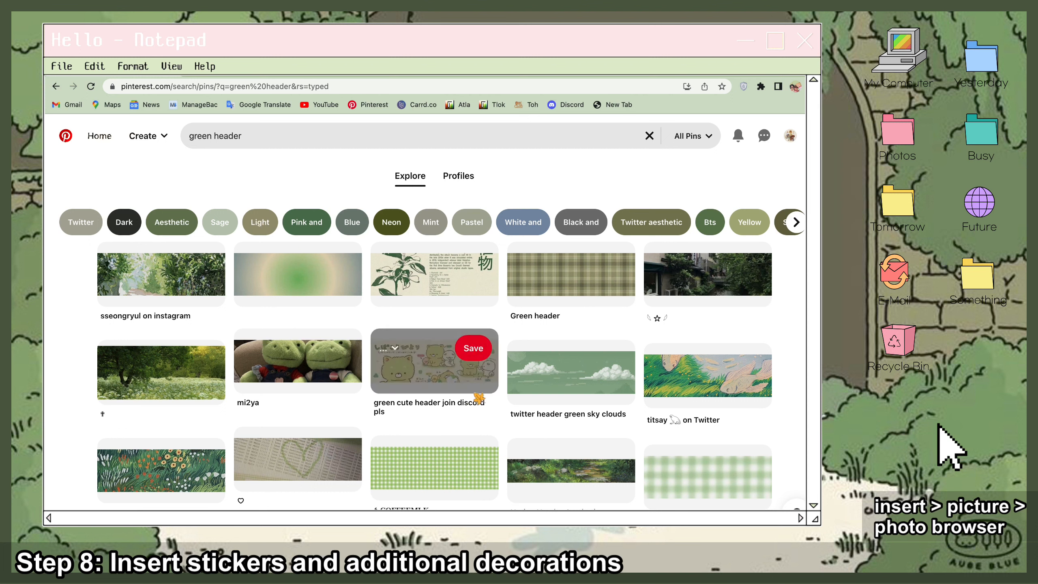
scroll(477, 396, "down", 10)
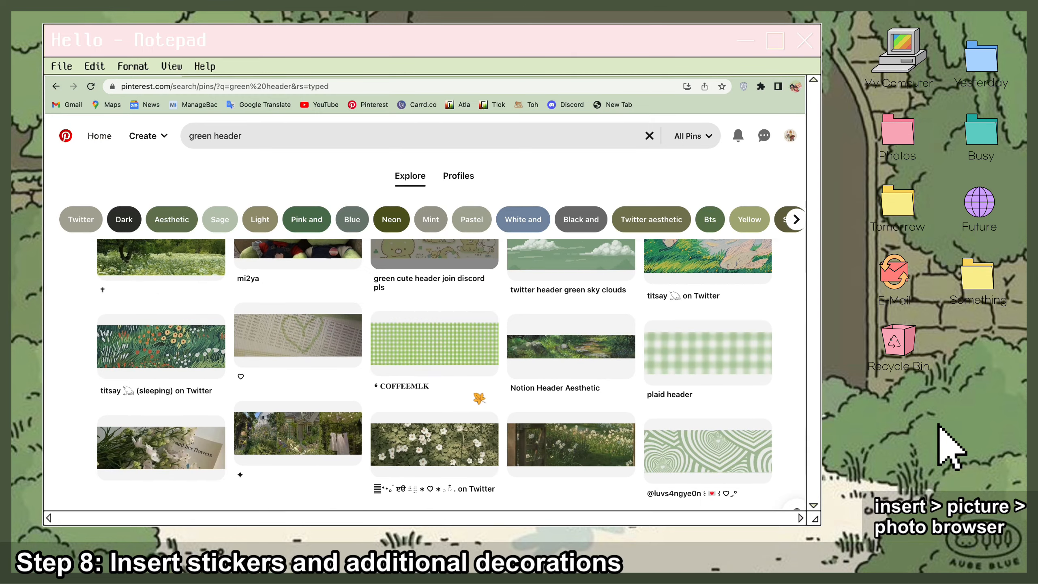
scroll(477, 421, "down", 3)
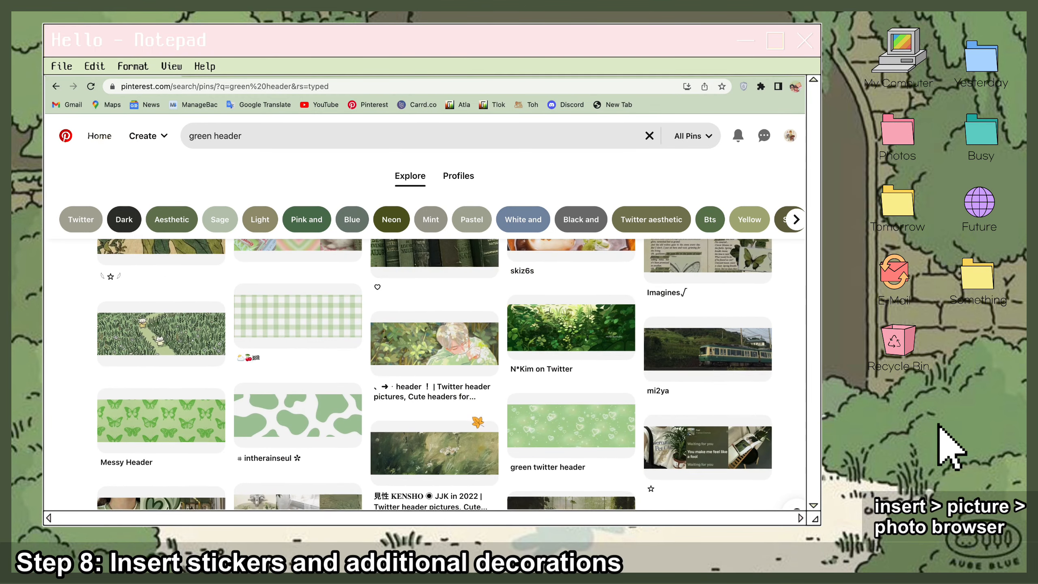
scroll(475, 421, "up", 2)
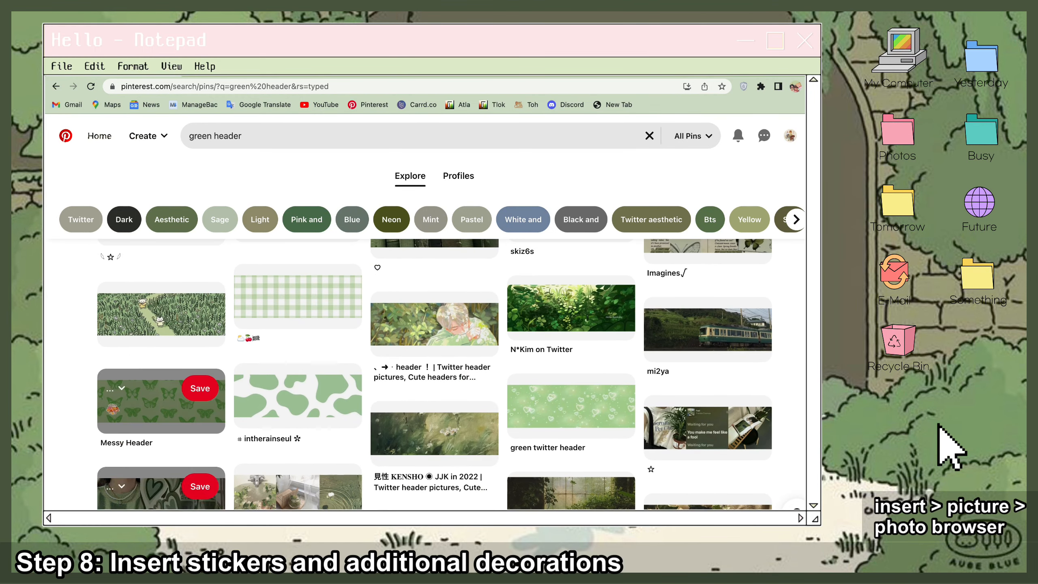
left_click(161, 315)
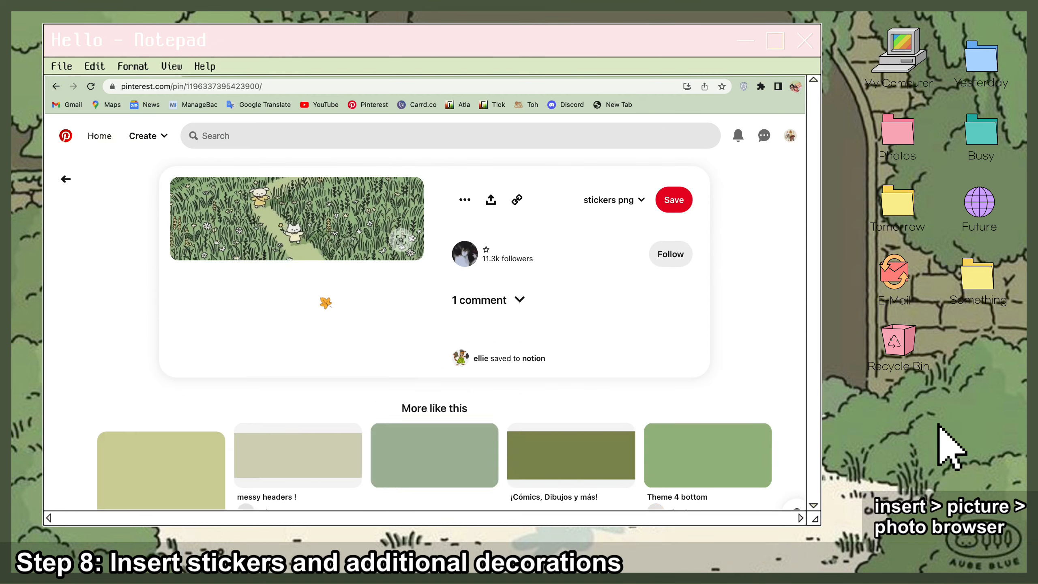
scroll(320, 297, "down", 4)
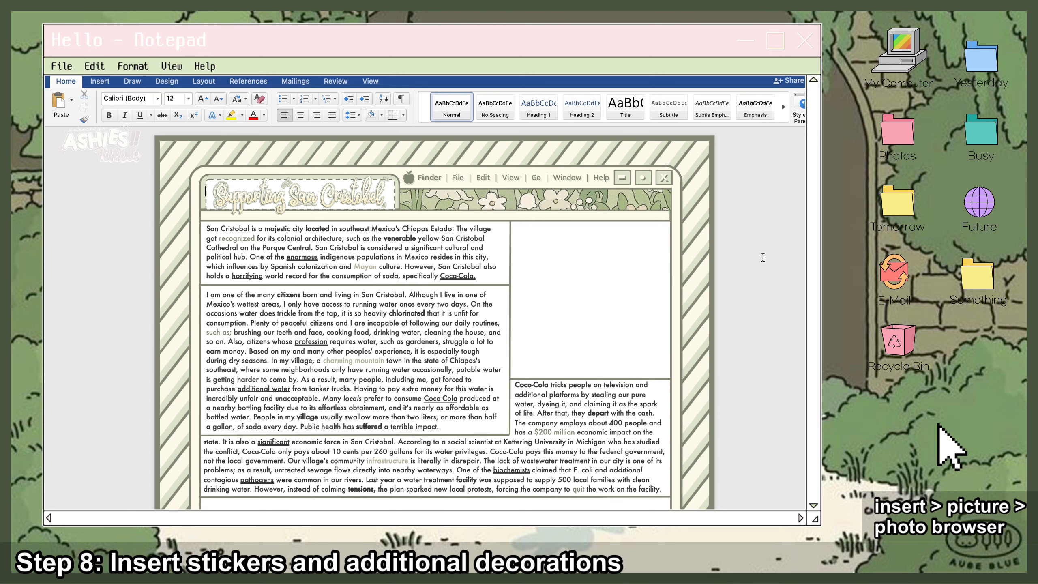
- In the Word document, draw a text box about 5.66 cm square in the empty frame above the Coca-Cola paragraph
left_click(99, 81)
left_click(652, 103)
left_click(678, 120)
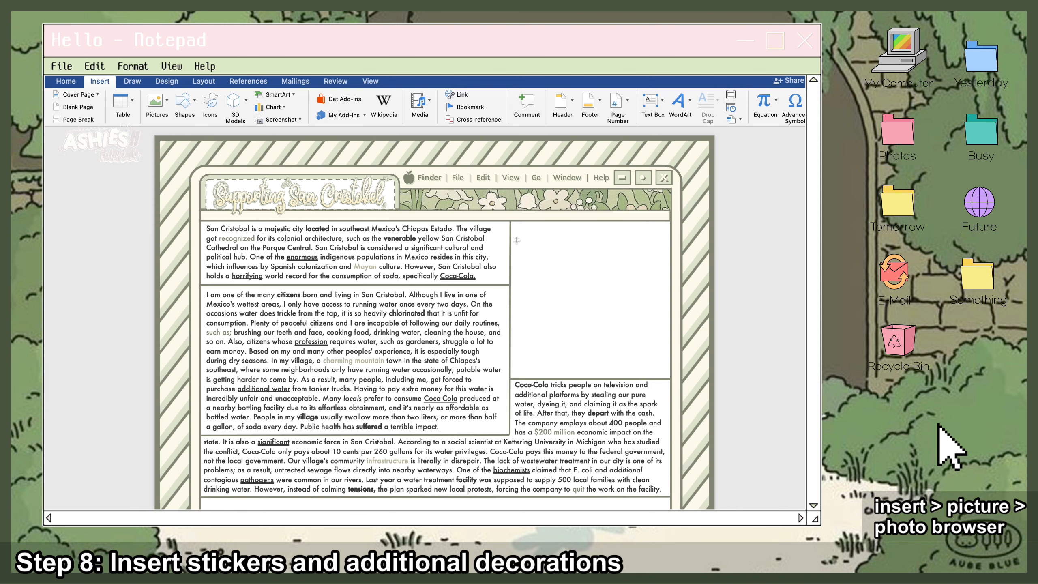
left_click_drag(517, 240, 629, 353)
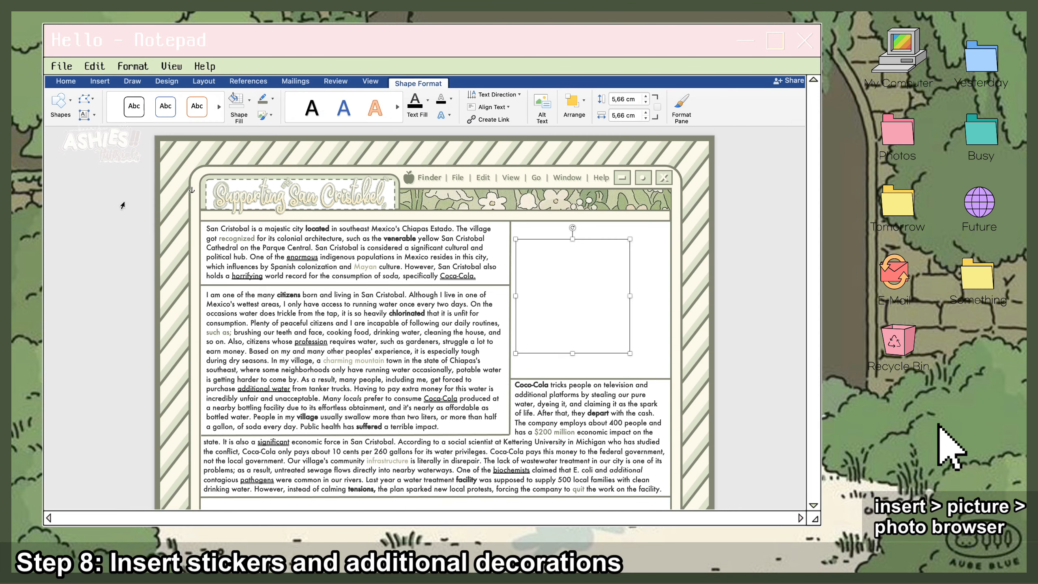
- Insert the picture Untitled637_20221021105933.png from the Desktop into the new text box
left_click(108, 82)
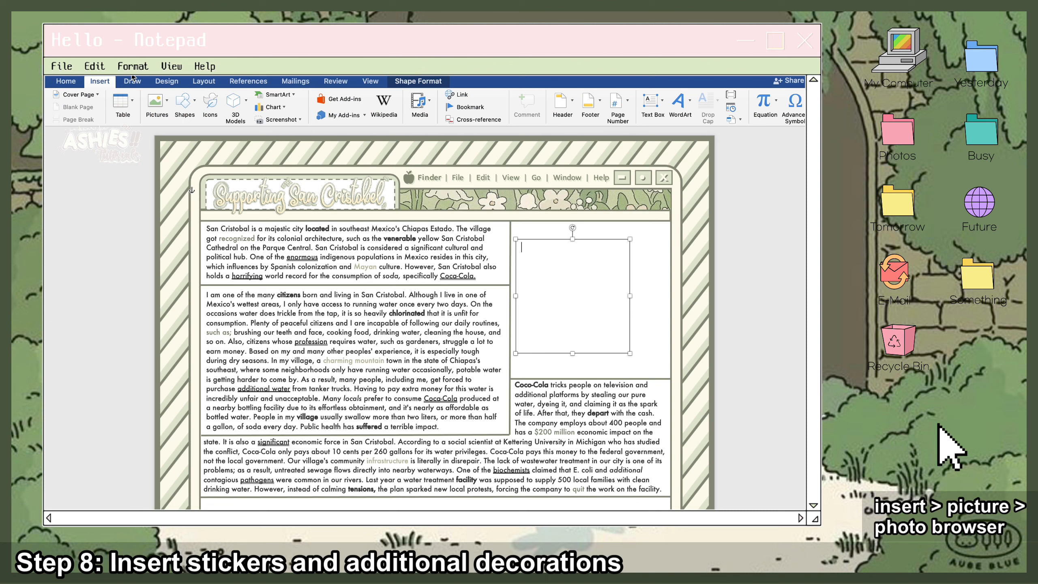
left_click(164, 100)
left_click(189, 134)
left_click(326, 238)
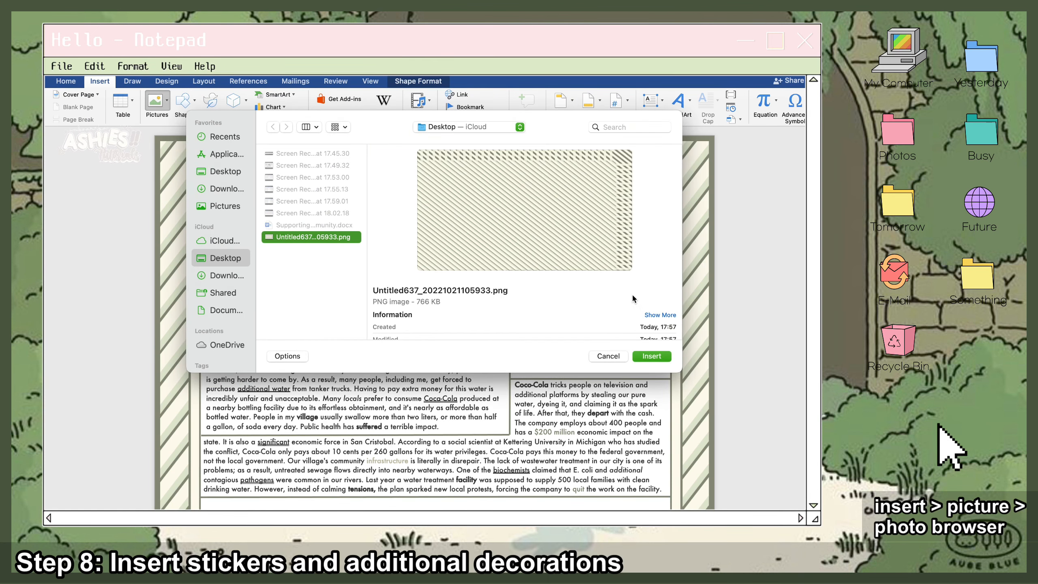
left_click(656, 362)
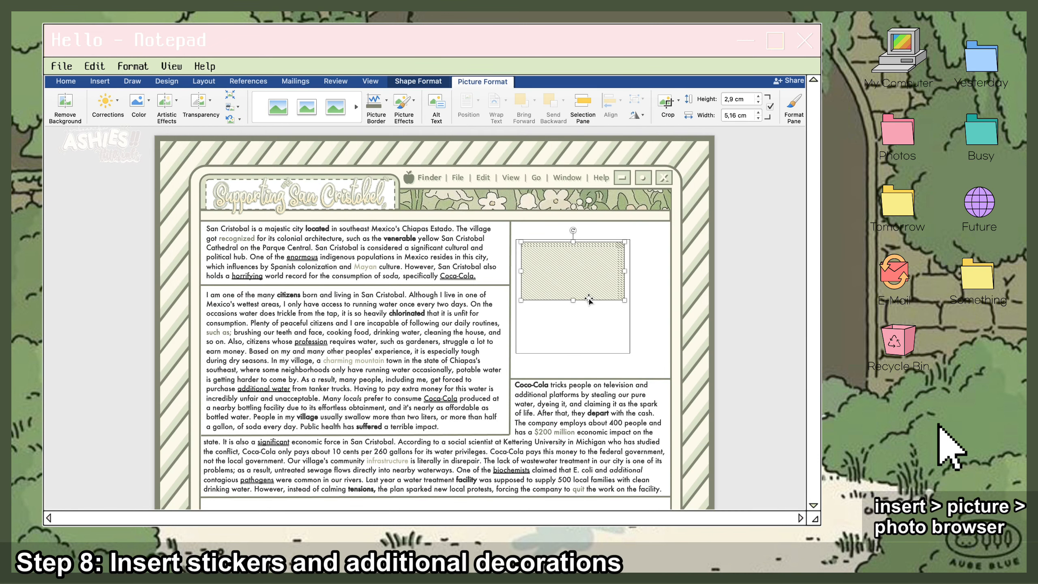
- Try background removal on the striped picture, discarding its changes, and delete the text box that held it
left_click(65, 106)
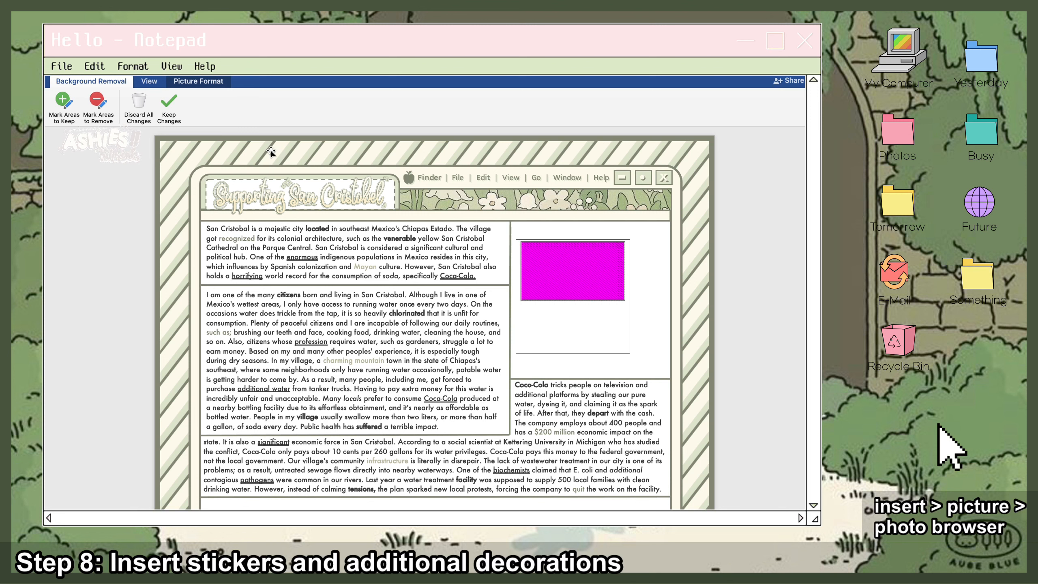
left_click(139, 104)
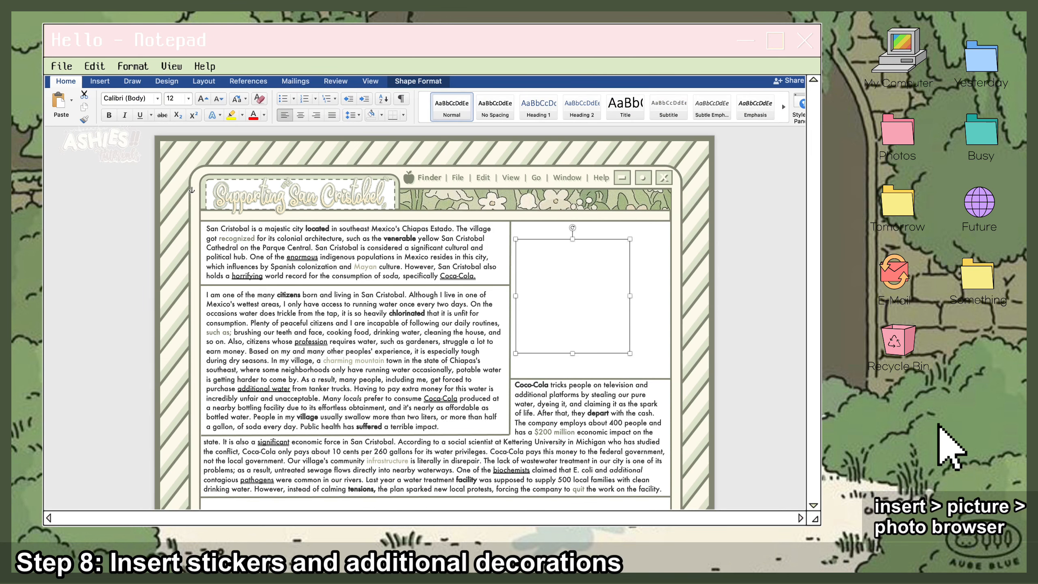
left_click(100, 82)
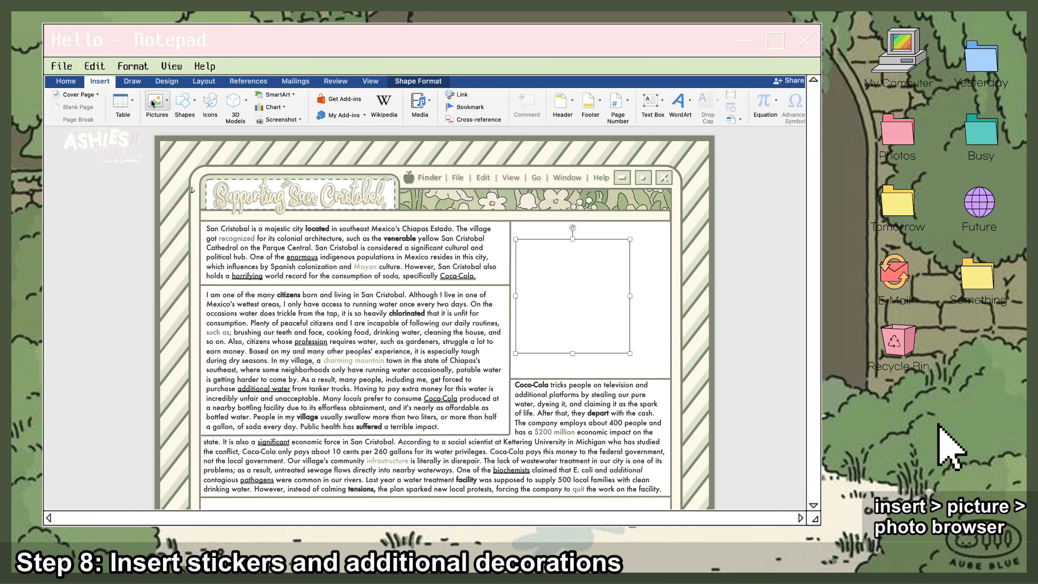
key("Delete")
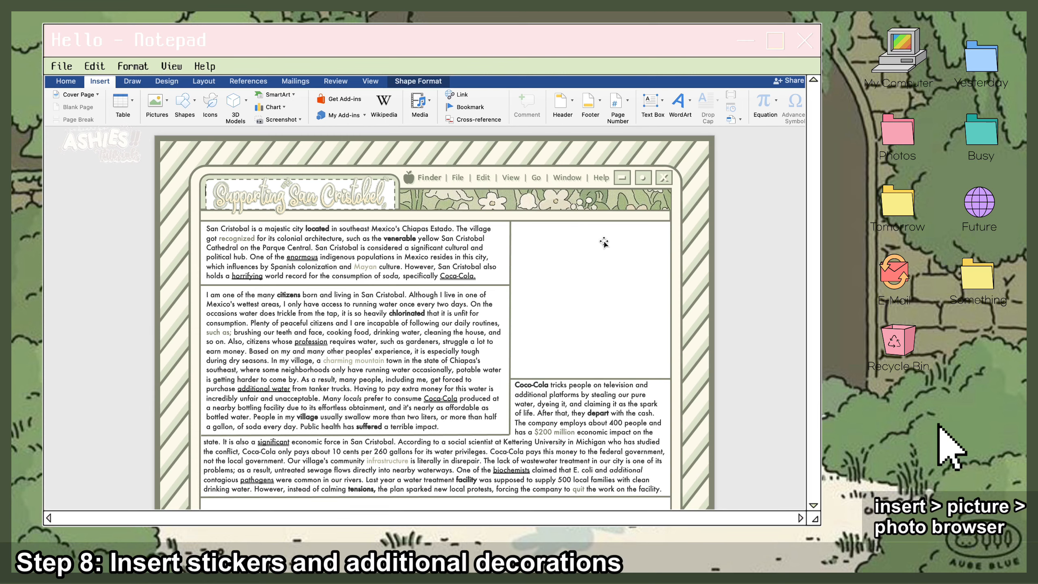
- Paste the copied sticker's text box and place the sticker at the right end of the floral header strip
key("super+v")
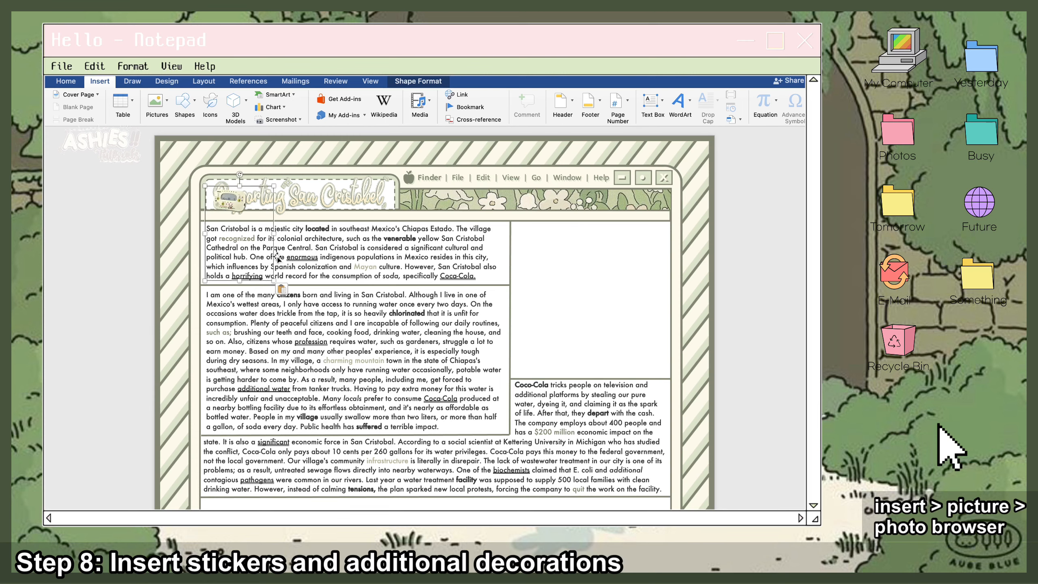
left_click_drag(273, 250, 712, 258)
left_click_drag(712, 256, 713, 258)
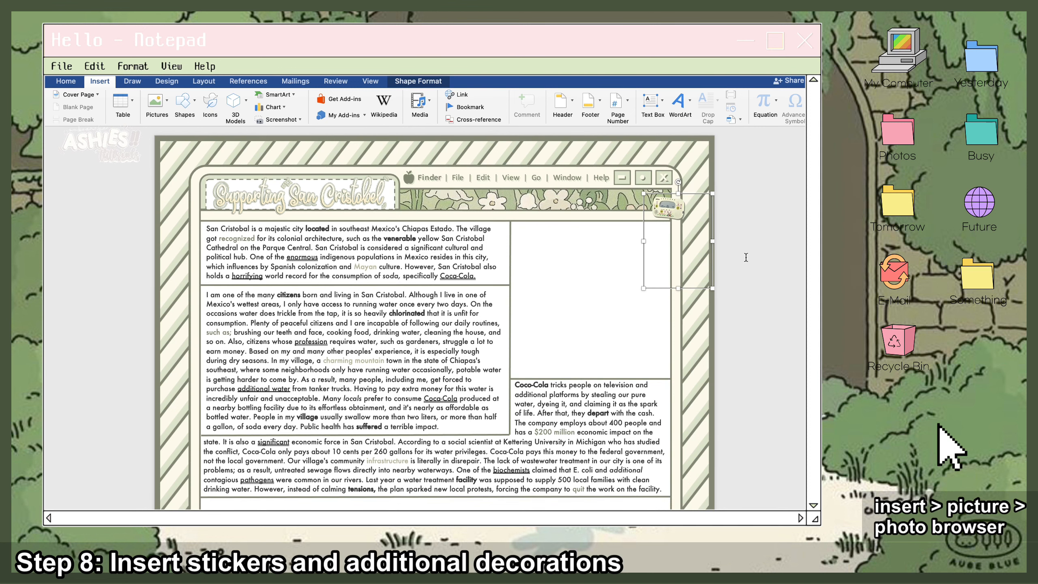
left_click(756, 231)
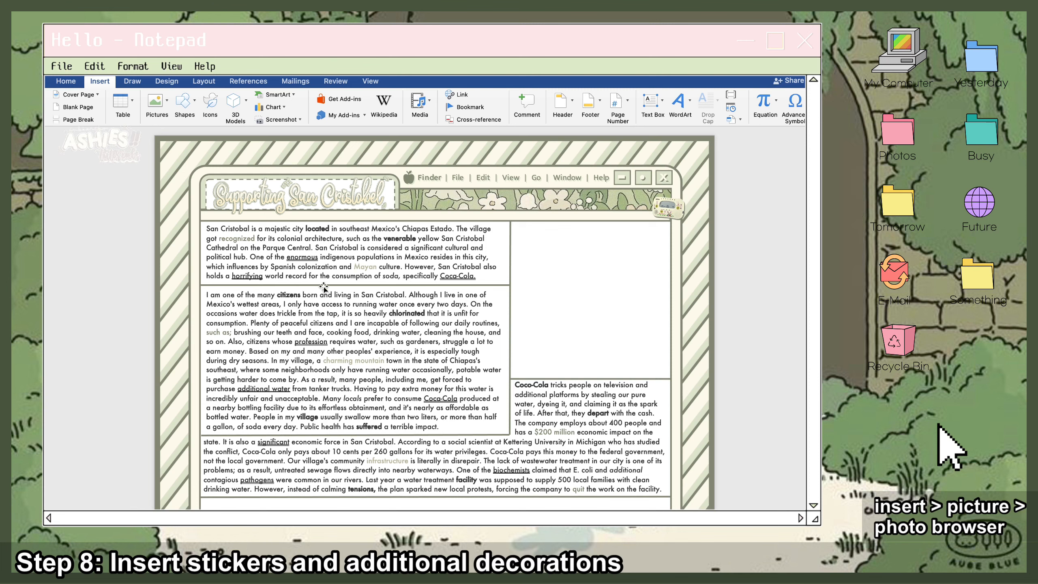
- Paste the copied round sticker and place it beside the existing sticker at the right end of the floral header strip
key("super+v")
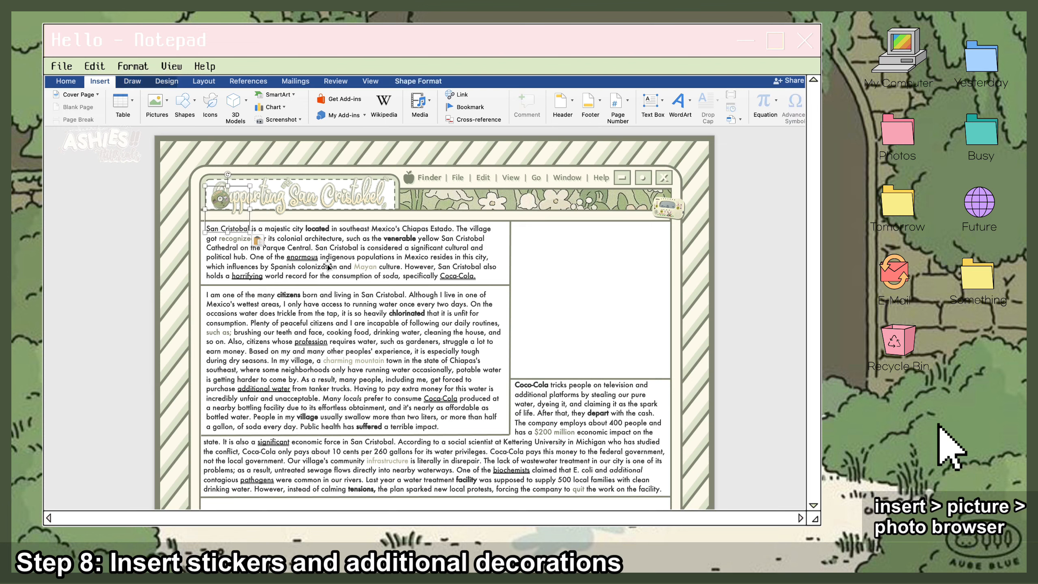
left_click(249, 220)
left_click_drag(248, 220, 681, 231)
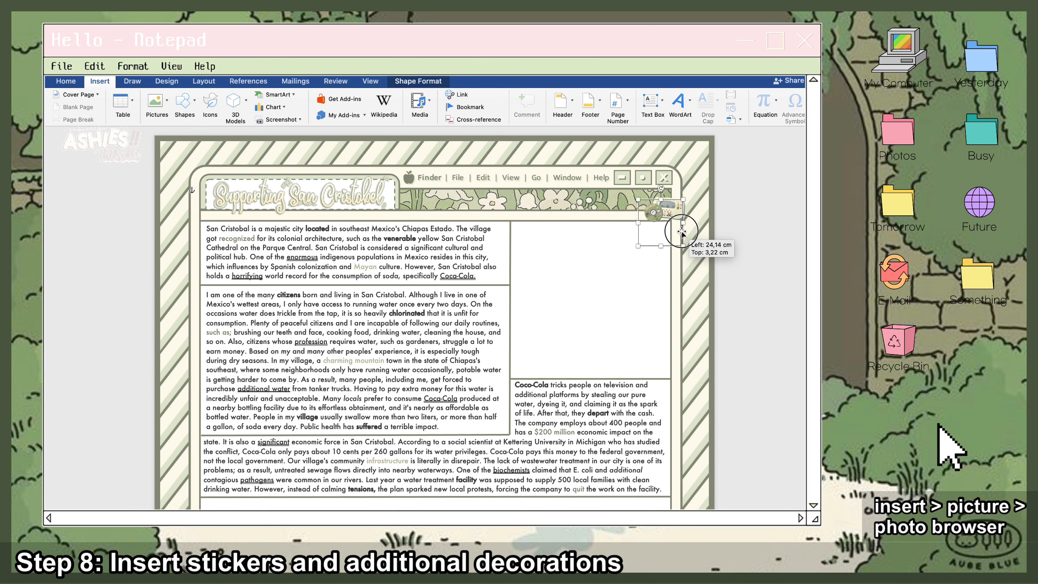
left_click(773, 210)
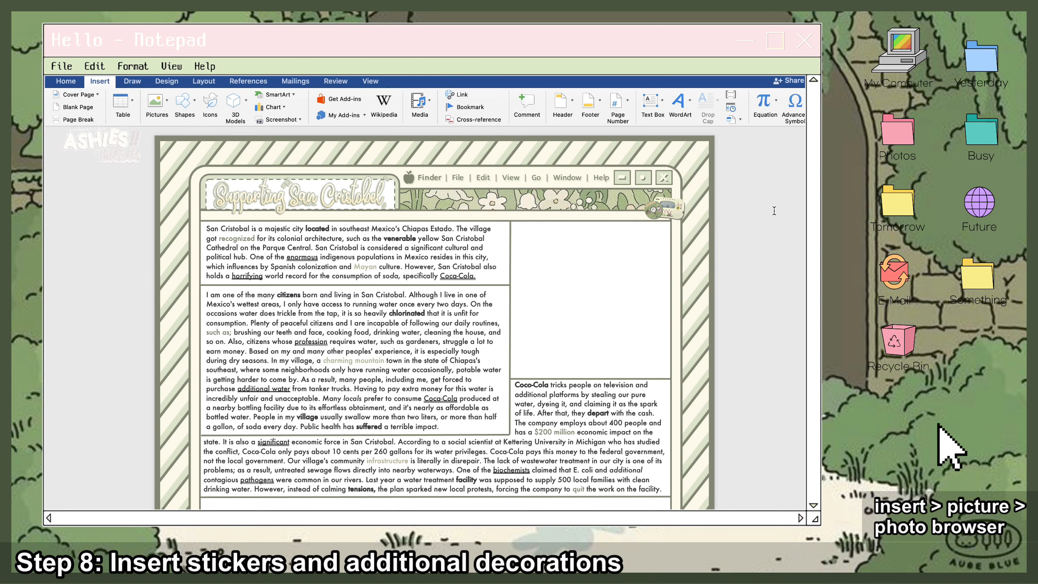
- Paste the copied floral strip and fit it over the empty band between the Coca-Cola text and the San Cristobal photo section
scroll(247, 275, "down", 3)
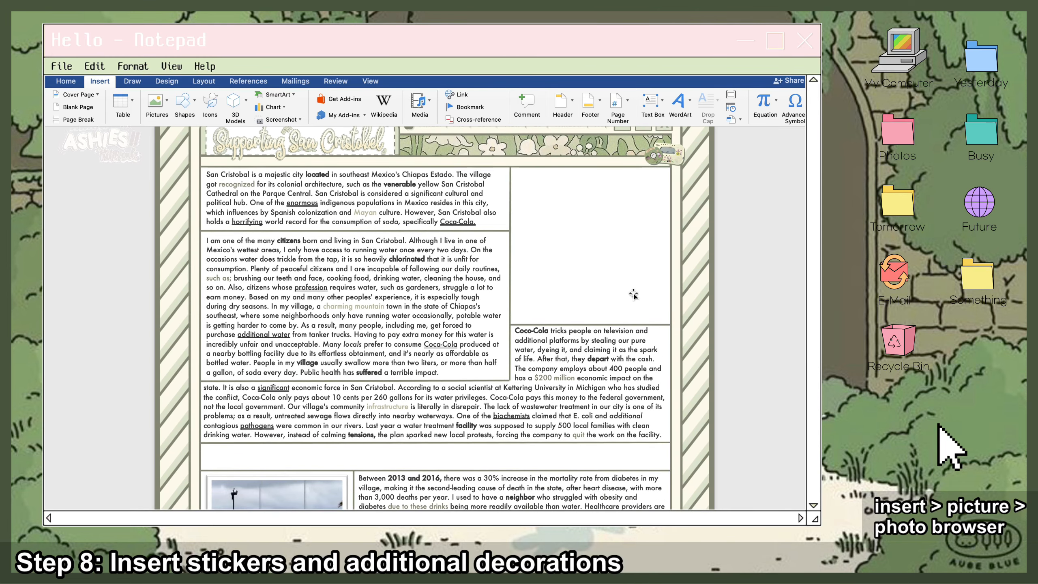
scroll(633, 295, "down", 5)
scroll(632, 294, "up", 3)
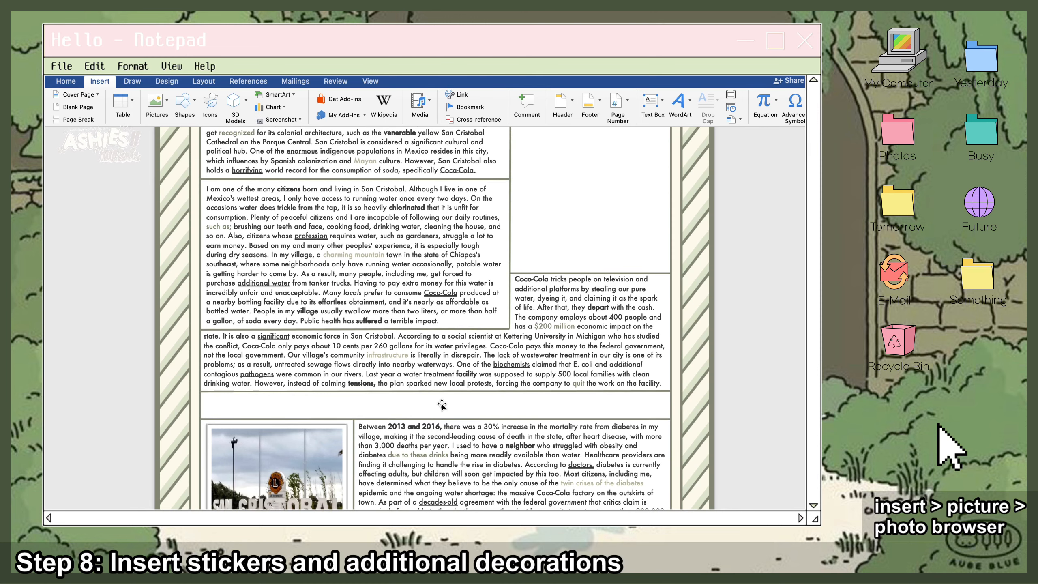
scroll(556, 283, "up", 3)
left_click(604, 171)
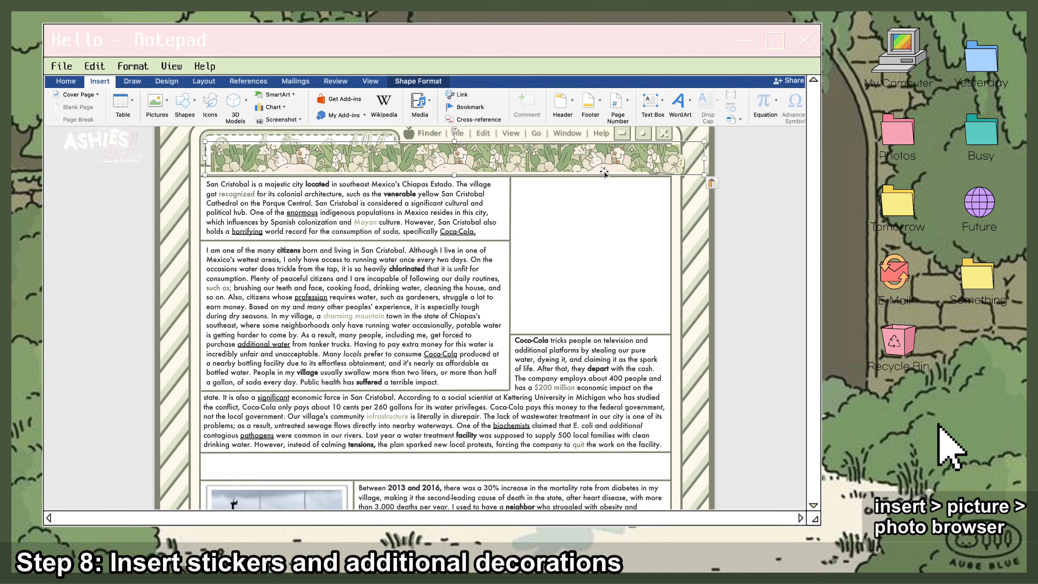
left_click_drag(604, 171, 584, 436)
scroll(546, 247, "down", 8)
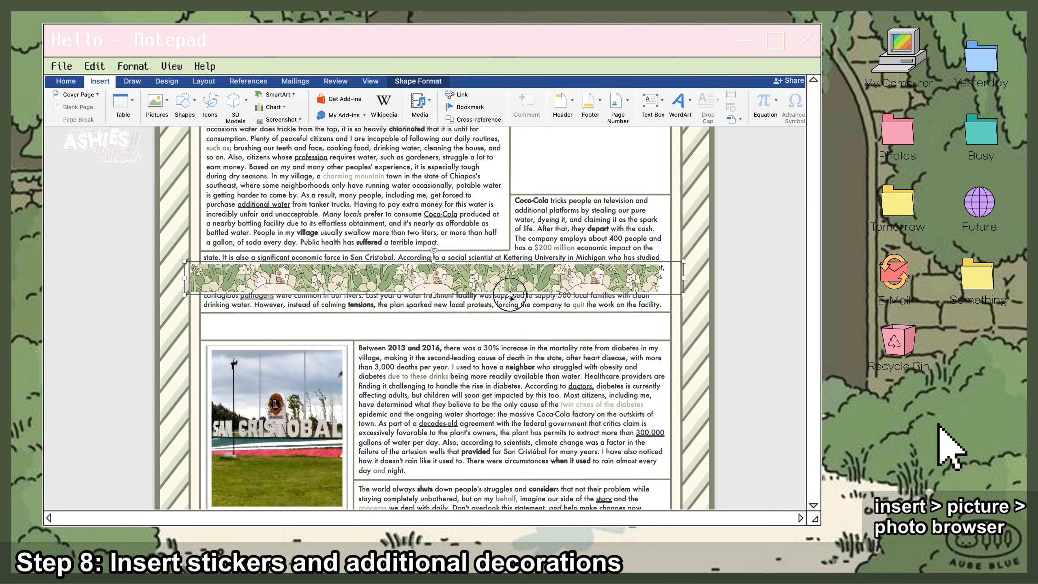
left_click_drag(511, 297, 520, 342)
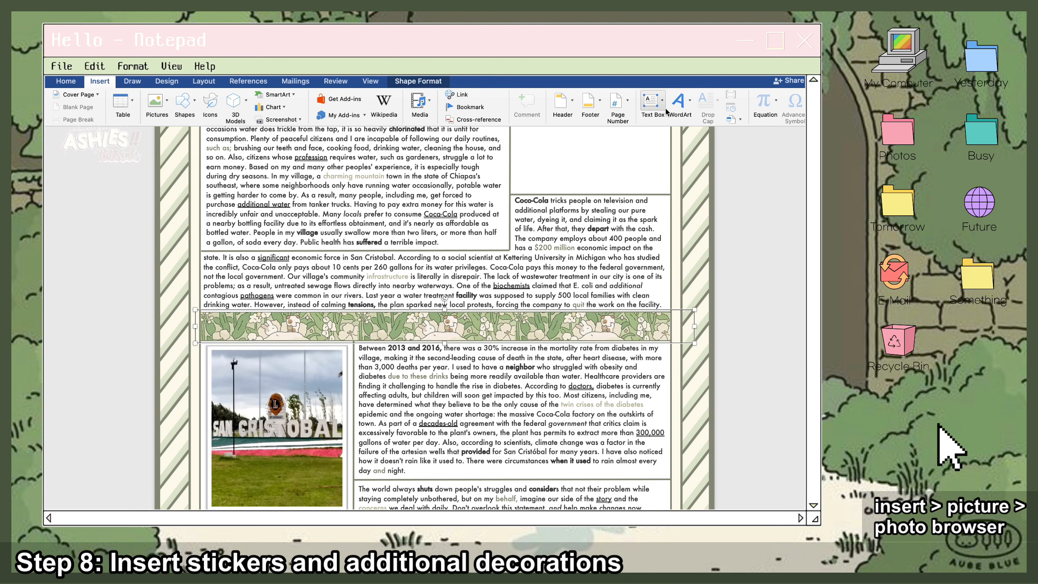
- Send the lower floral strip backward through several layers, bring it forward one layer, and deselect it
left_click(413, 81)
left_click(569, 102)
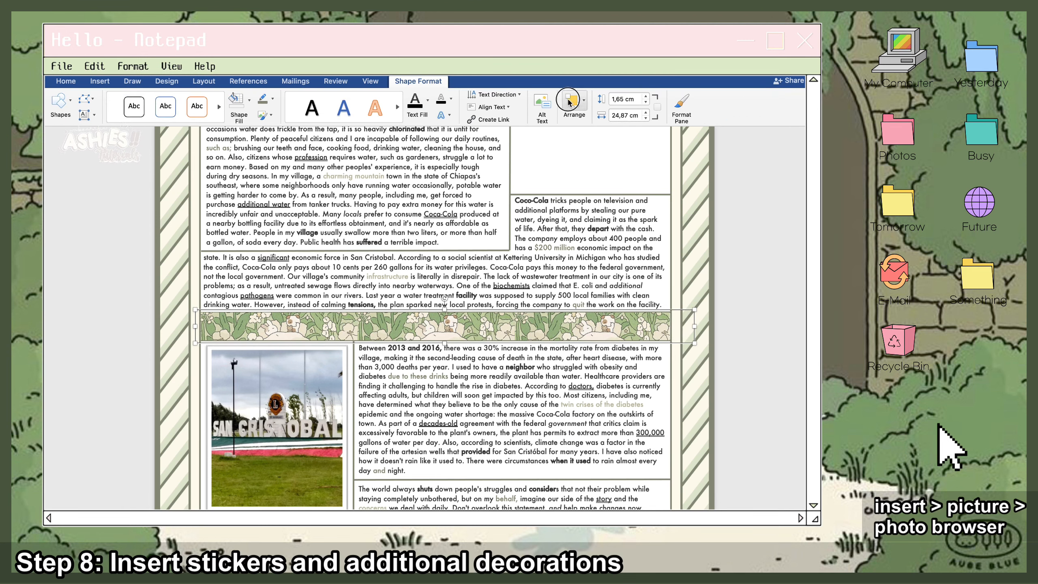
left_click(565, 144)
left_click(565, 144)
left_click(565, 144)
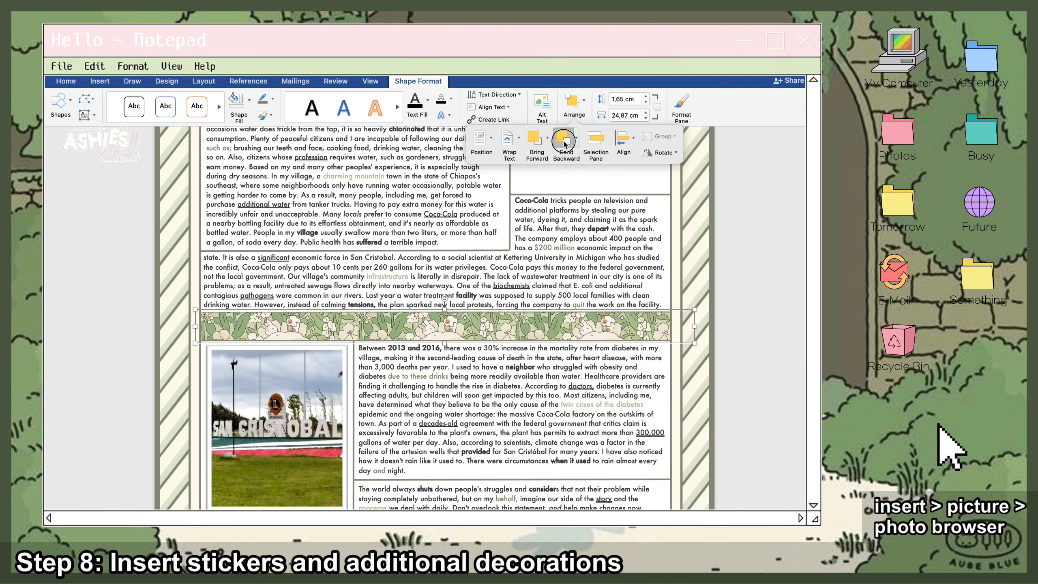
left_click(565, 144)
left_click(565, 144)
left_click(565, 144)
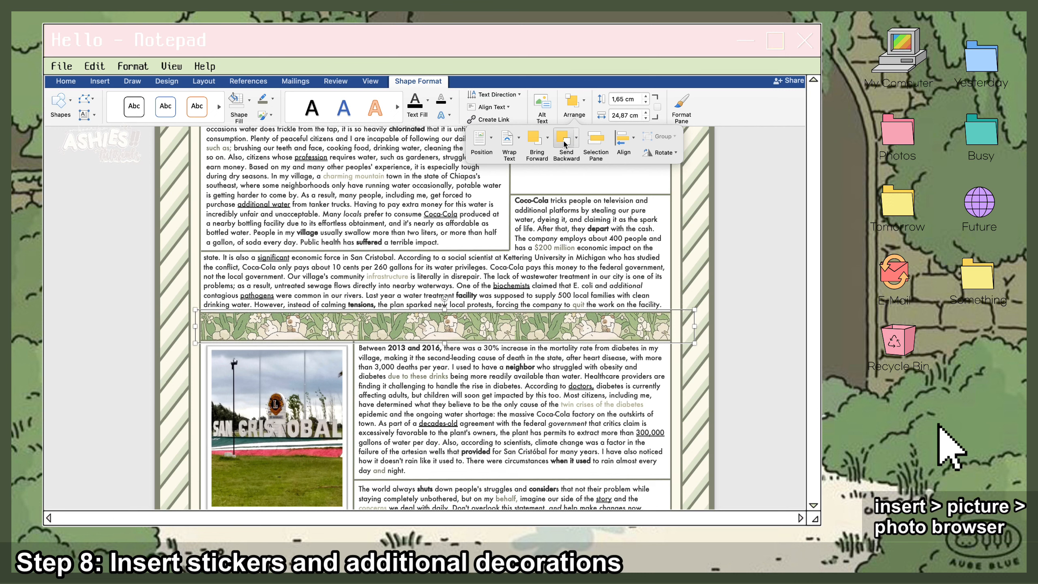
left_click(565, 145)
left_click(536, 141)
left_click(694, 333)
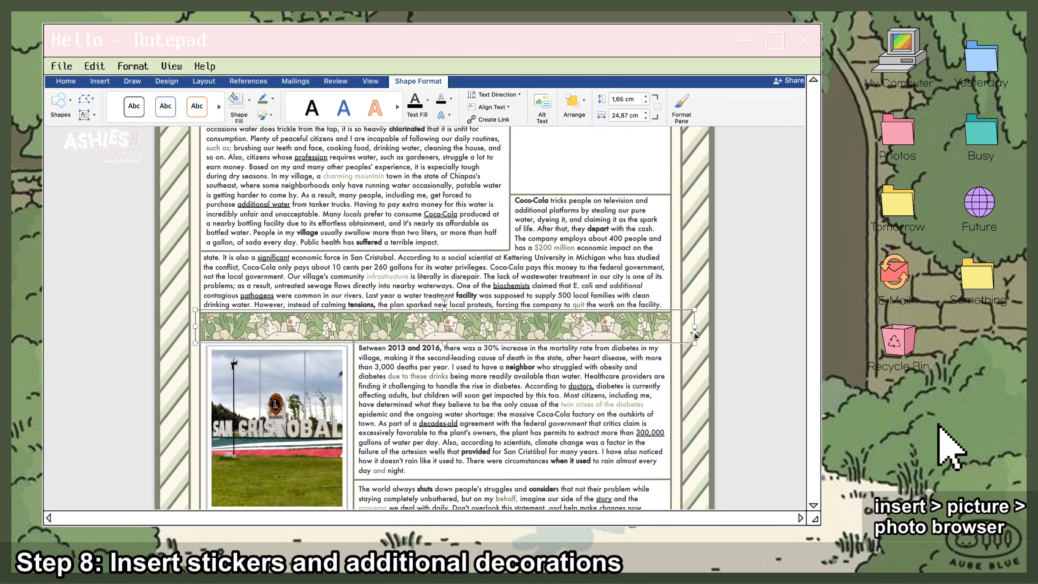
left_click(694, 334)
- Paste the tulip sticker and position it over the lower-left corner of the San Cristobal sign photo
scroll(527, 372, "down", 2)
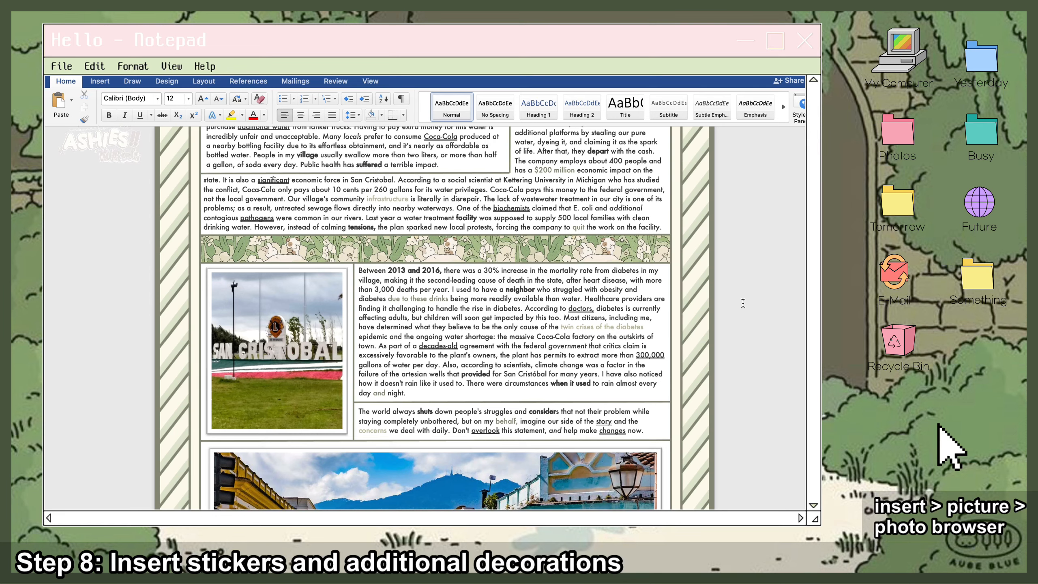
scroll(742, 303, "up", 5)
scroll(211, 319, "down", 6)
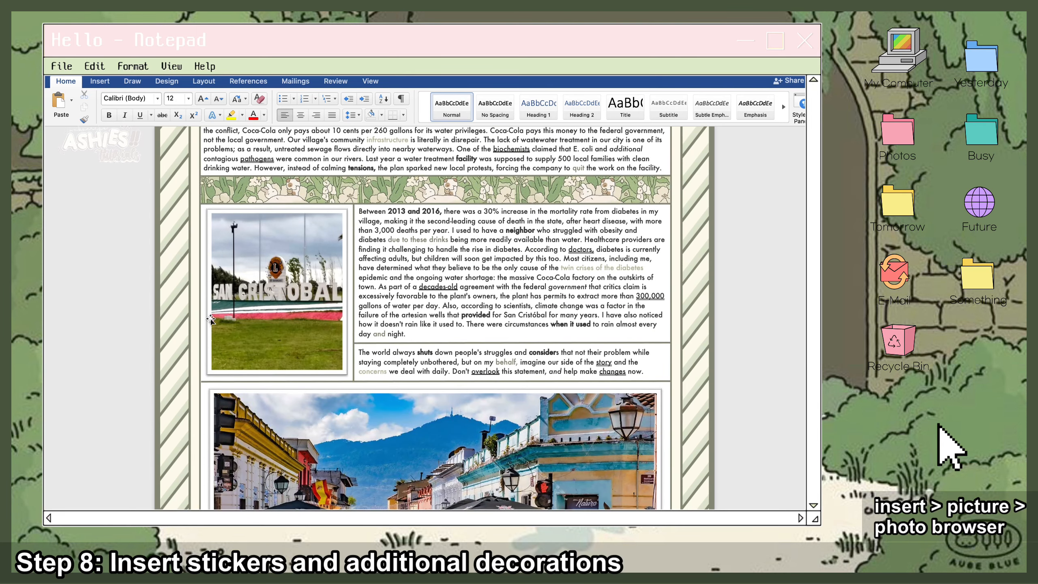
key("ctrl+v")
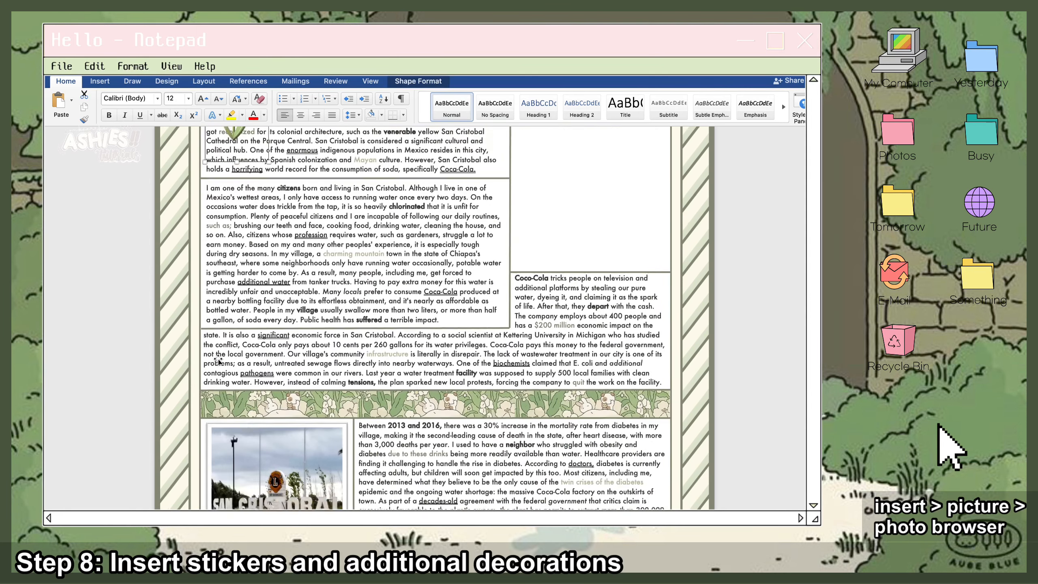
left_click(254, 157)
left_click_drag(254, 157, 286, 450)
scroll(321, 386, "down", 10)
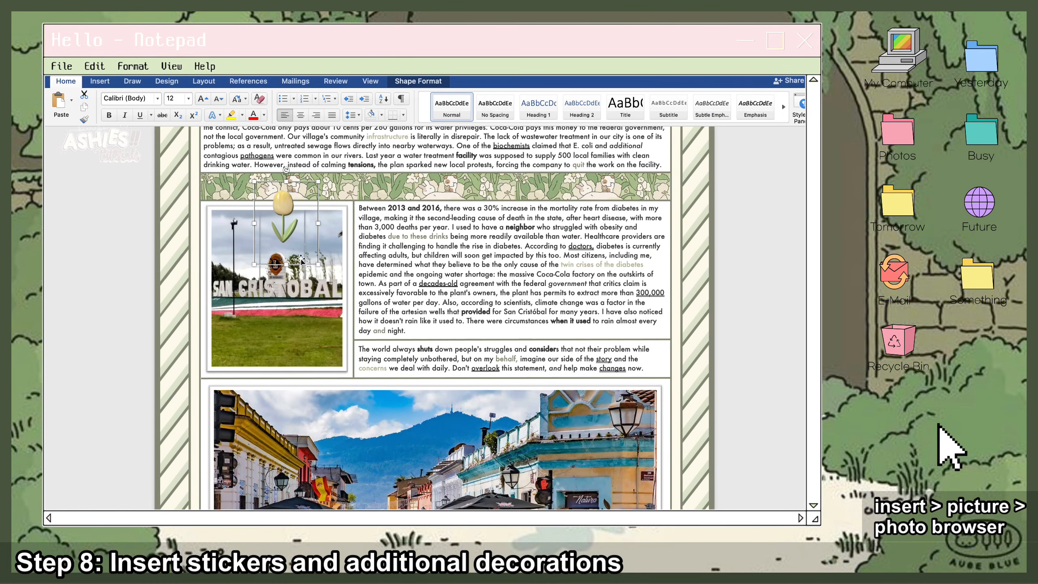
left_click_drag(299, 263, 232, 388)
key("Up")
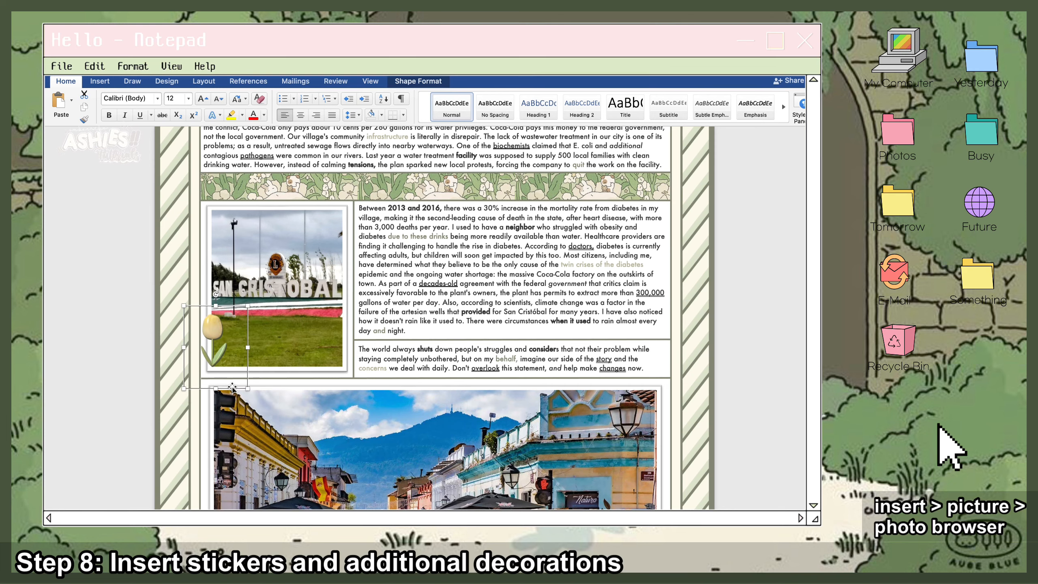
key("Right")
key("Right")
scroll(232, 387, "up", 1)
left_click(787, 165)
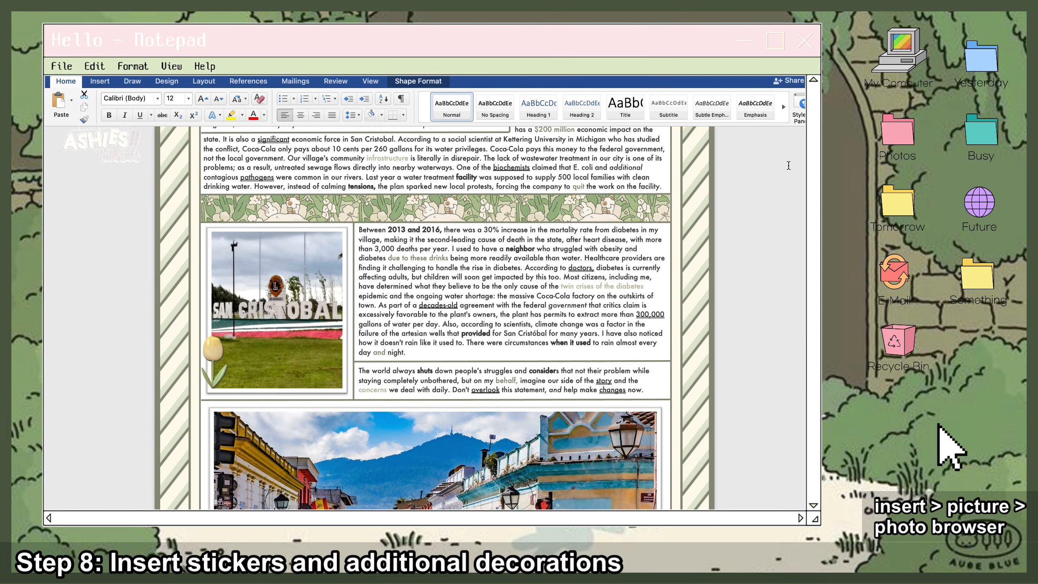
- Paste the green oval sticker and place it at the left end of the lower floral strip, overlapping the page border
scroll(462, 322, "up", 5)
scroll(462, 322, "down", 8)
scroll(462, 322, "up", 2)
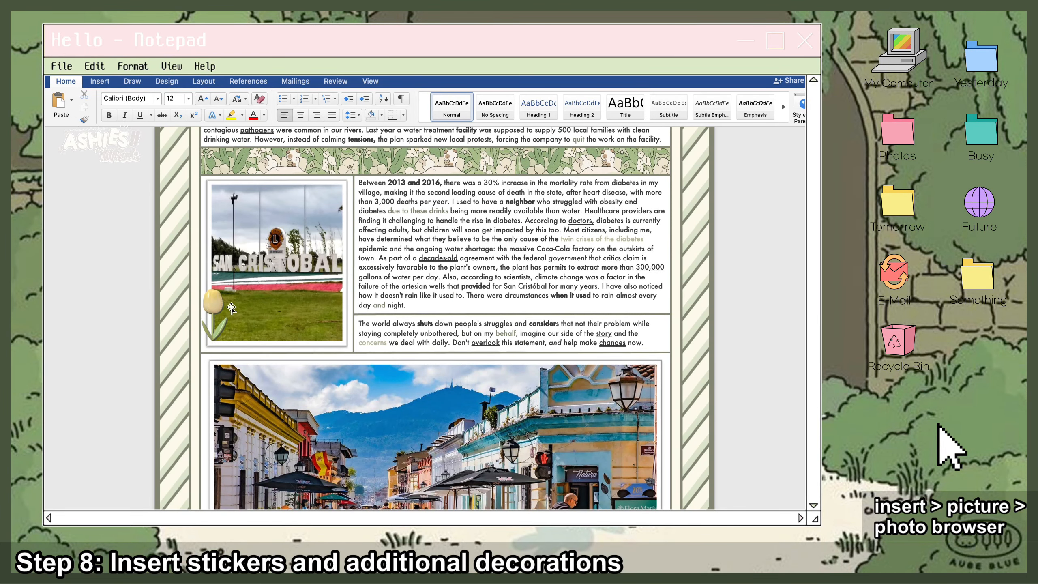
scroll(276, 304, "up", 2)
scroll(276, 303, "up", 5)
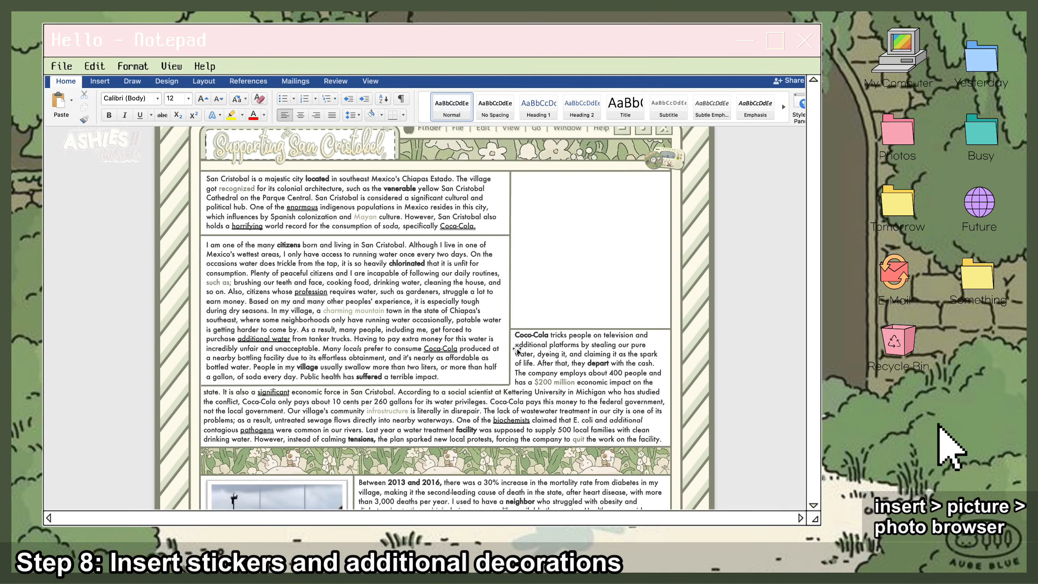
scroll(517, 350, "down", 3)
key("super+v")
scroll(517, 349, "down", 3)
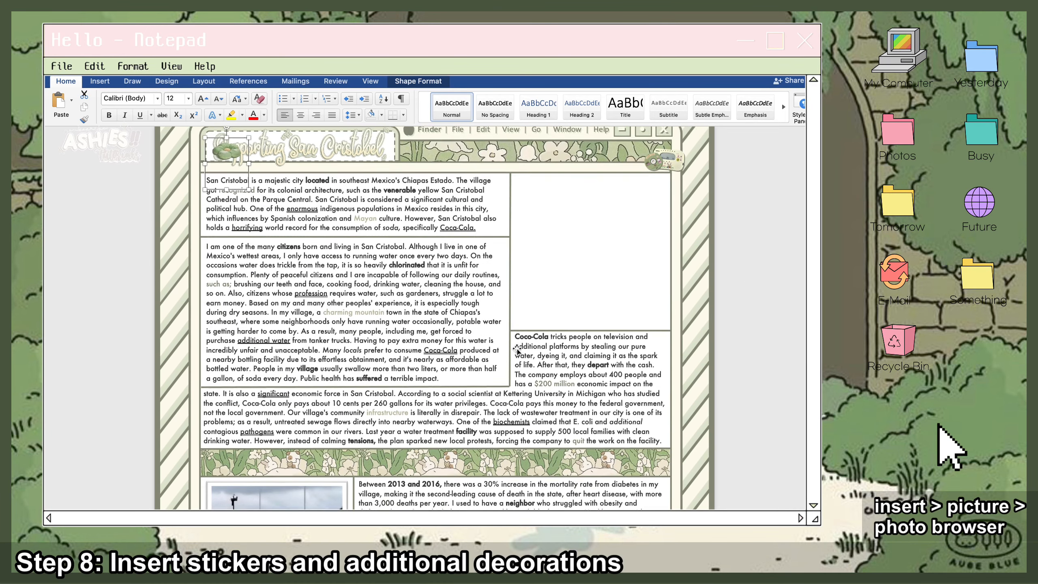
left_click_drag(240, 173, 244, 174)
left_click_drag(244, 346, 245, 426)
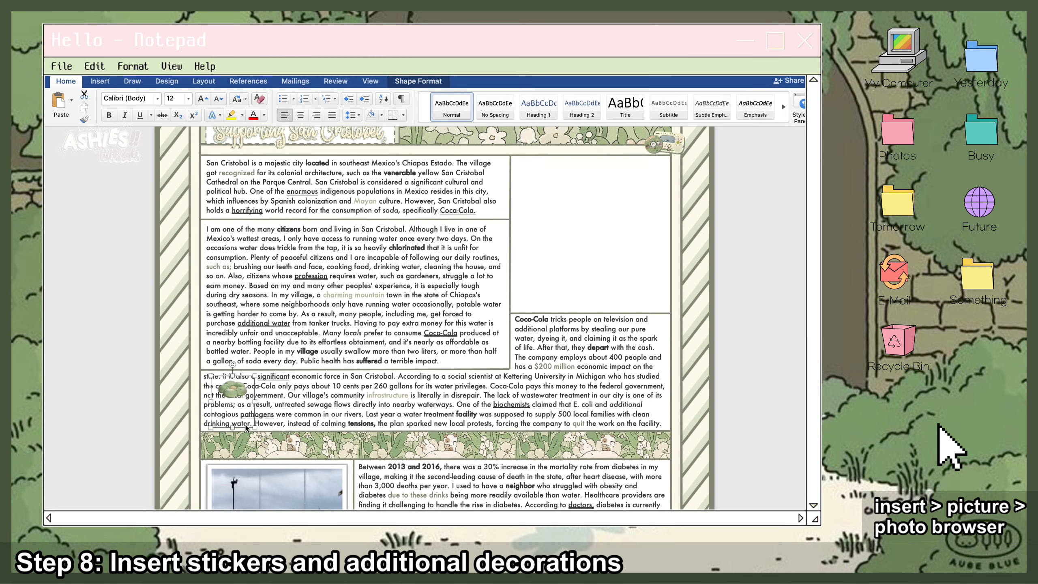
scroll(246, 425, "down", 3)
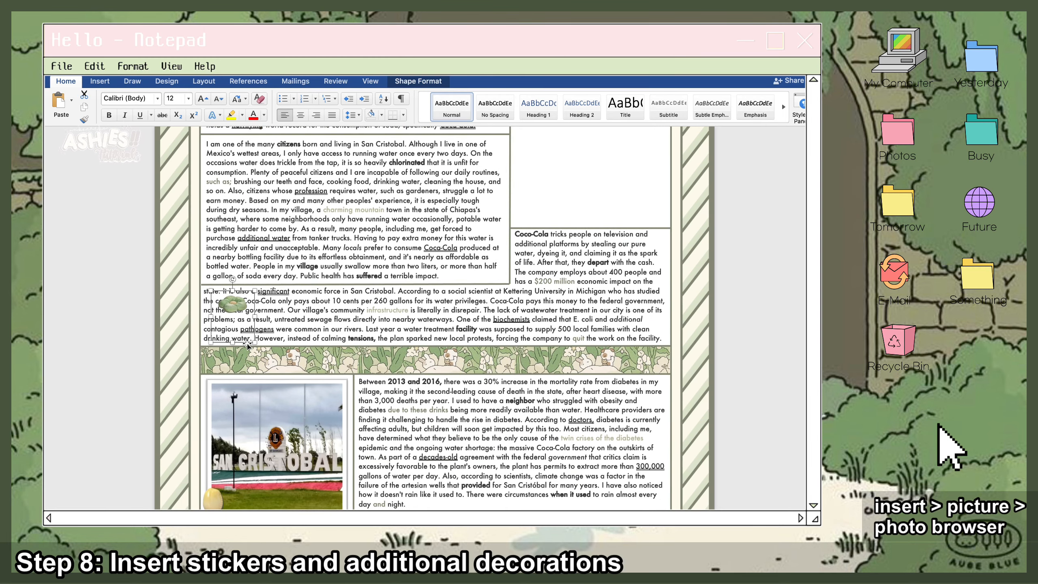
left_click_drag(246, 341, 216, 409)
scroll(217, 409, "down", 3)
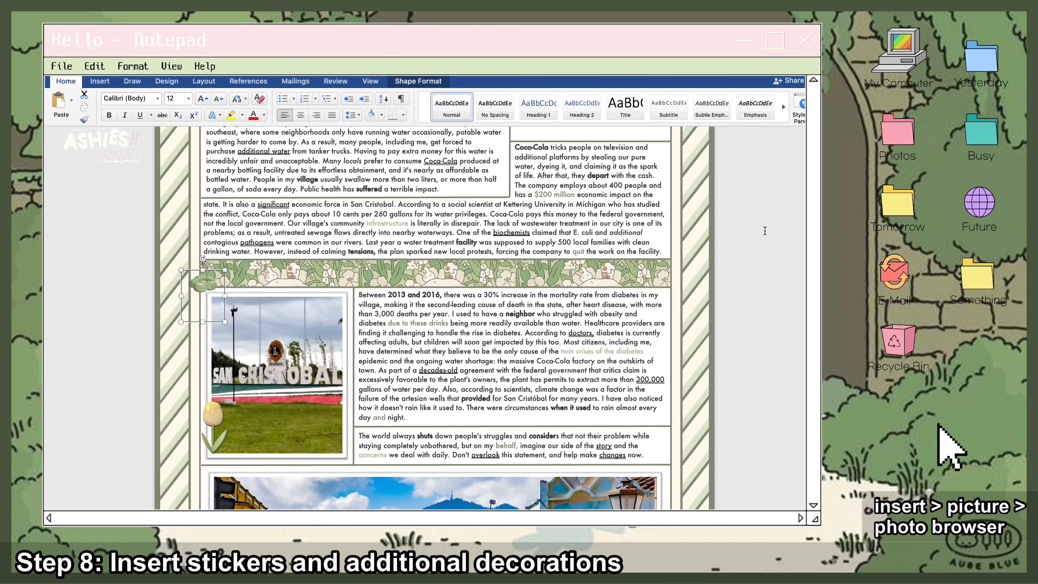
left_click(765, 231)
- Give the round header sticker's picture a shadow with 0% transparency, 100% size, 0 pt blur, 45° angle and 1 pt distance, and close the formatting pane
scroll(764, 231, "up", 6)
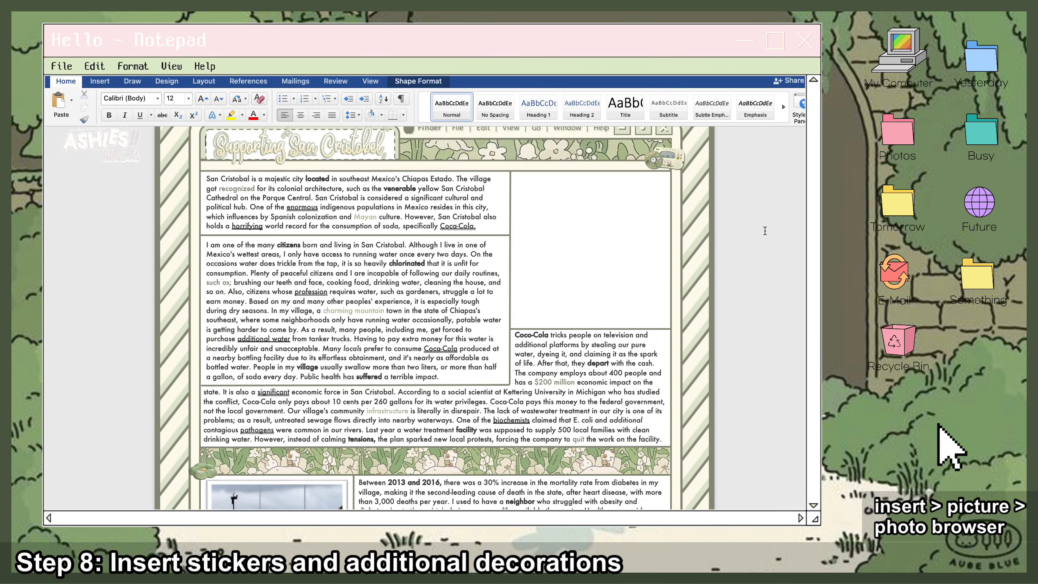
scroll(667, 175, "up", 2)
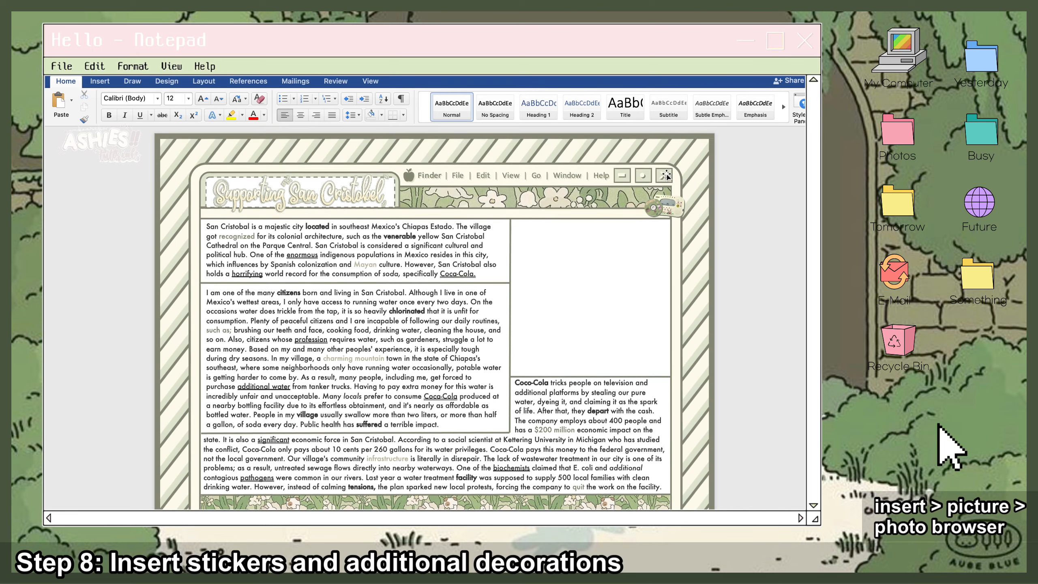
left_click(671, 204)
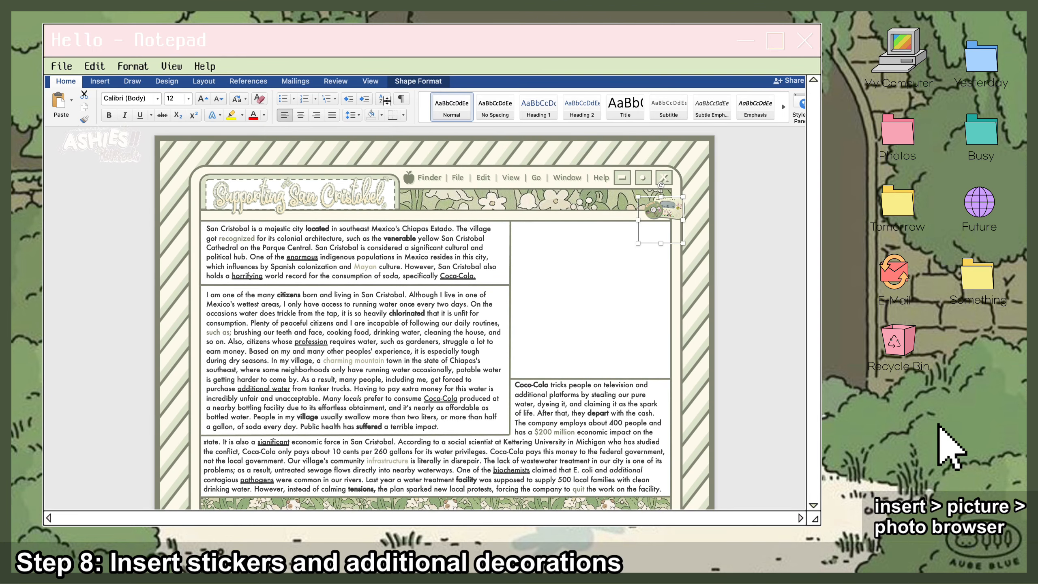
left_click(654, 213)
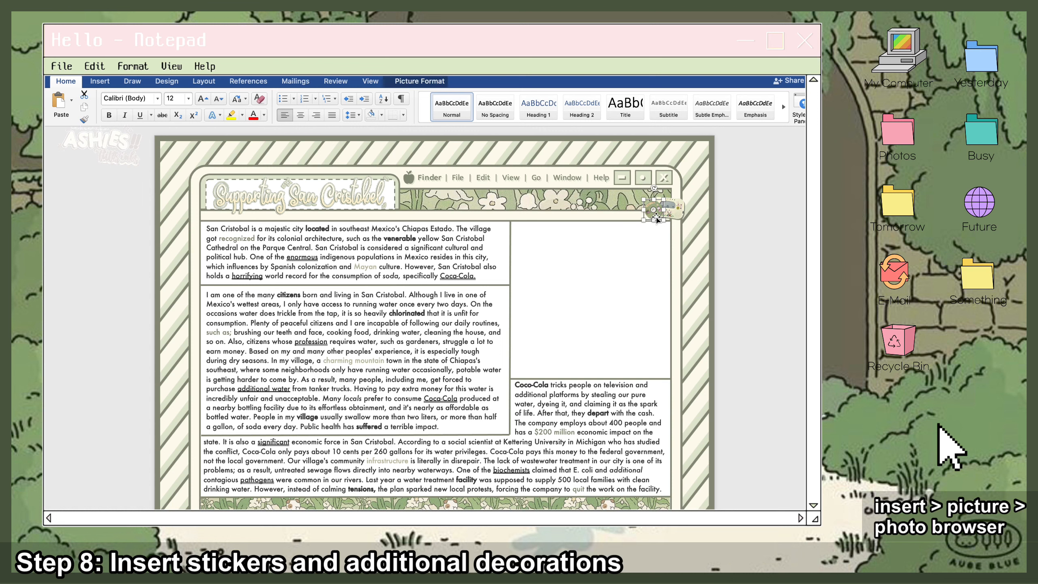
left_click(408, 80)
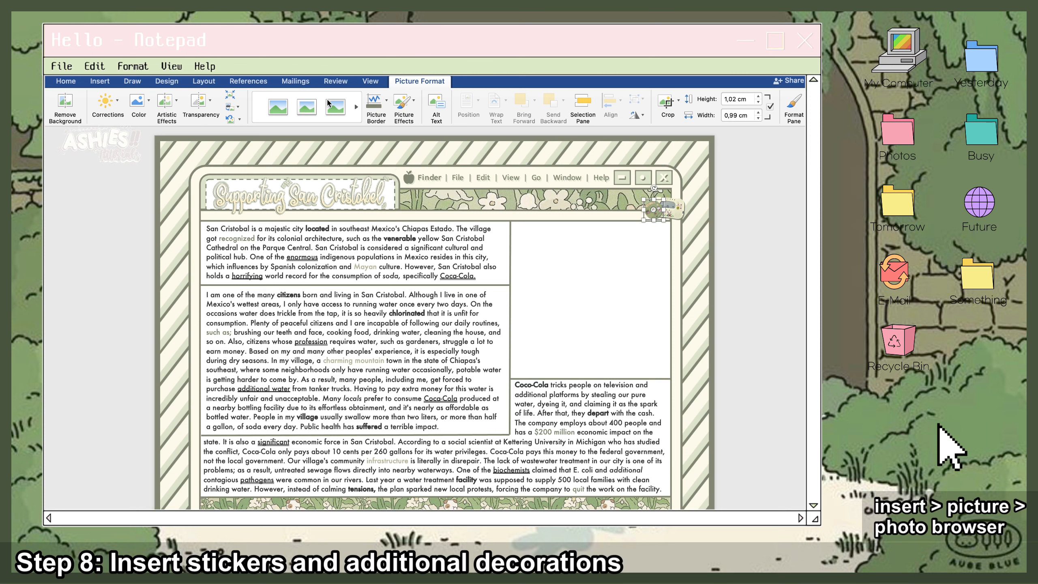
left_click(409, 100)
left_click(408, 100)
left_click(410, 107)
mouse_move(429, 139)
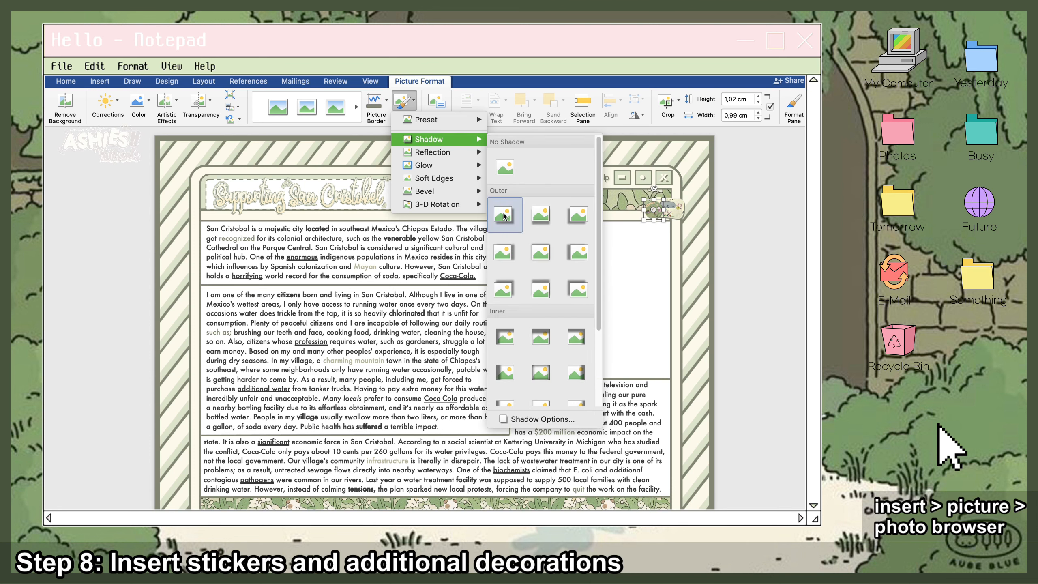
left_click(569, 423)
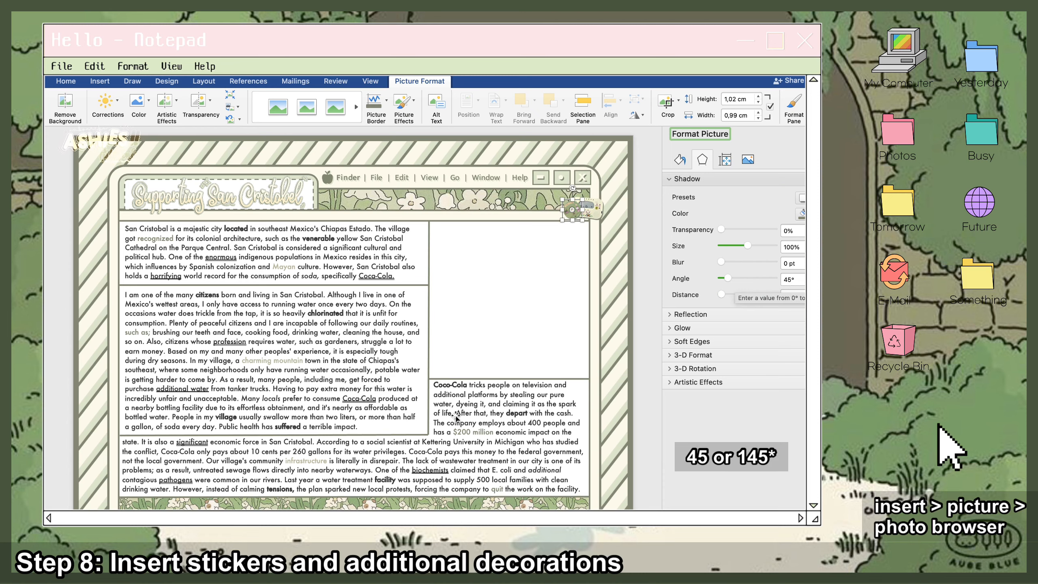
scroll(161, 441, "down", 3)
scroll(161, 442, "up", 3)
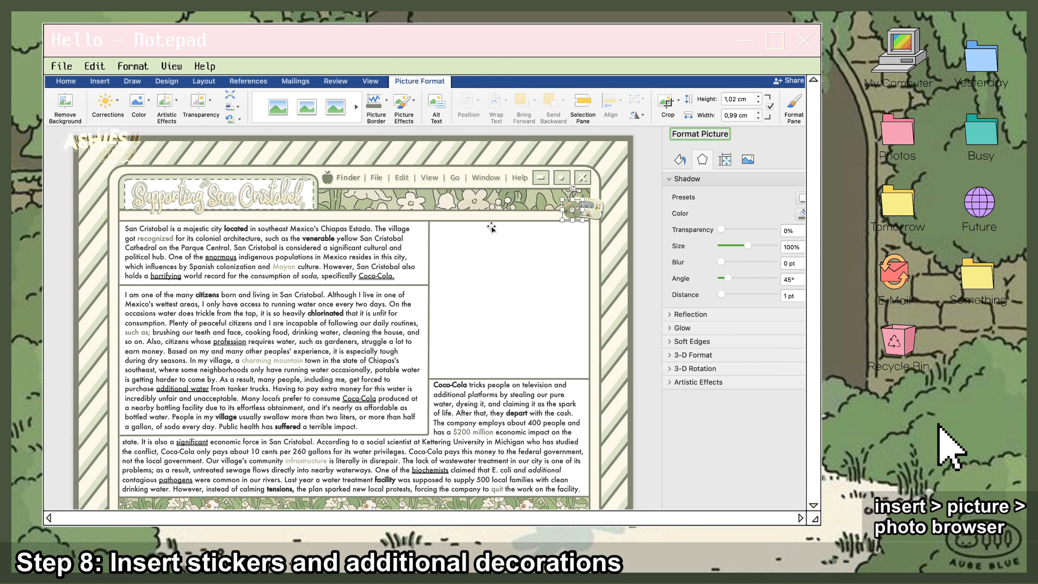
scroll(376, 302, "down", 9)
scroll(376, 303, "down", 3)
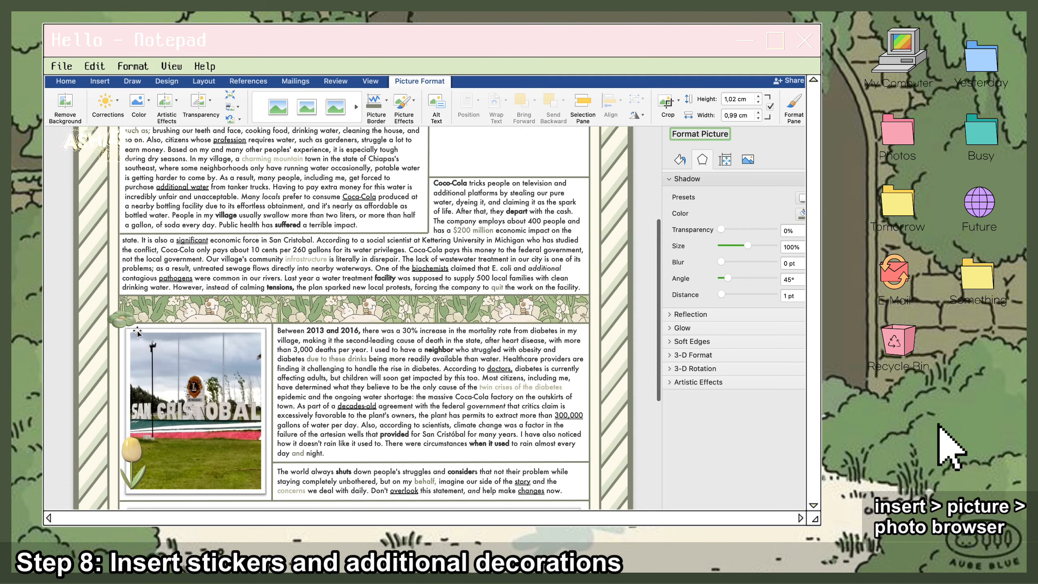
scroll(145, 363, "down", 3)
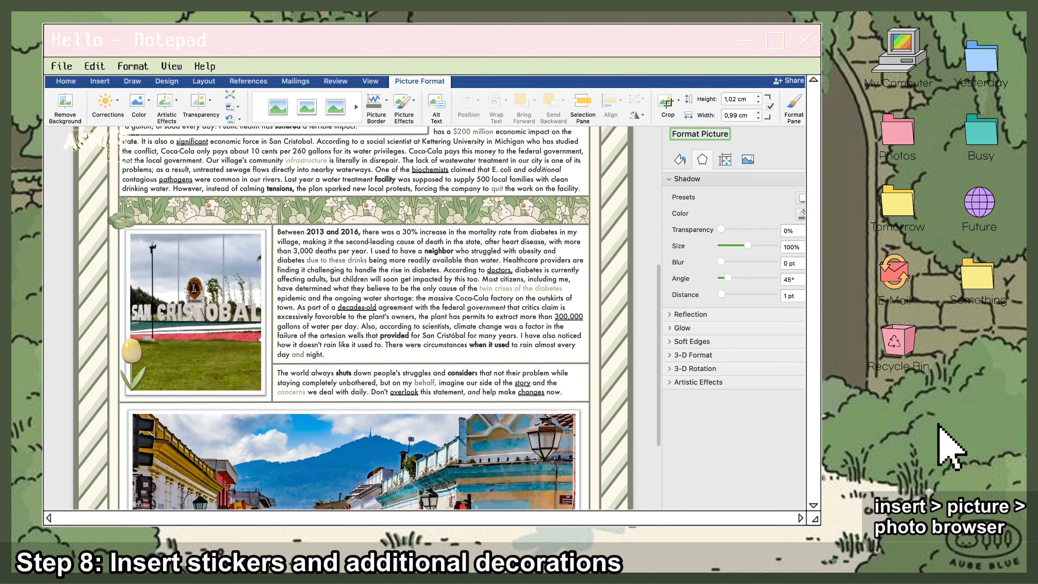
left_click(816, 134)
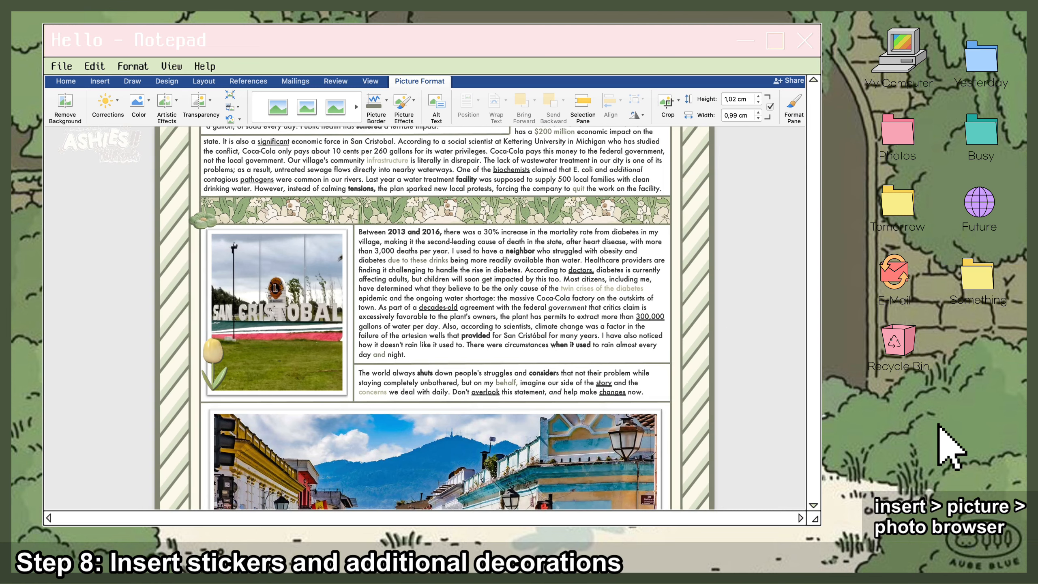
left_click(765, 241)
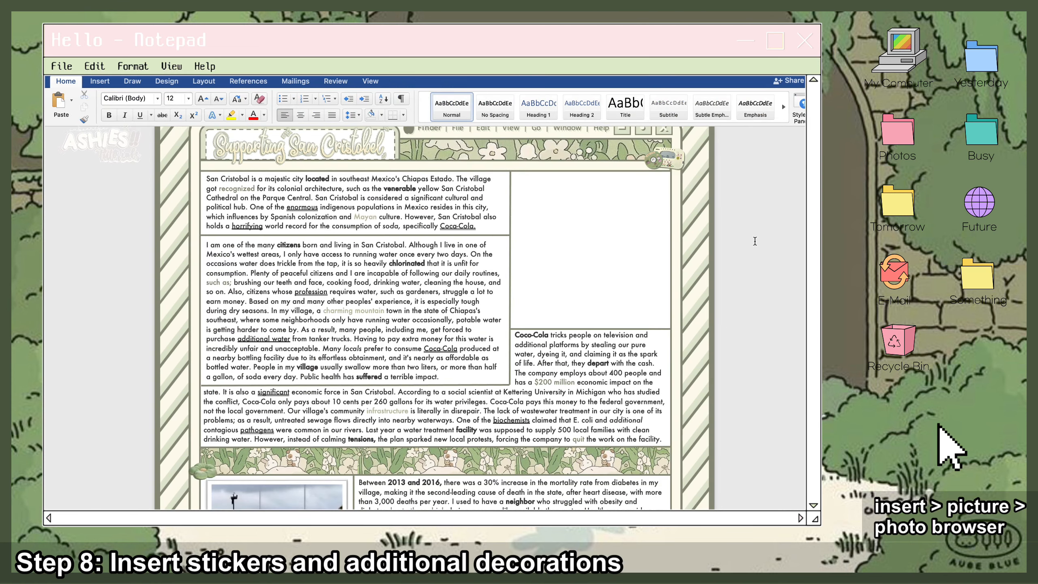
scroll(500, 295, "up", 3)
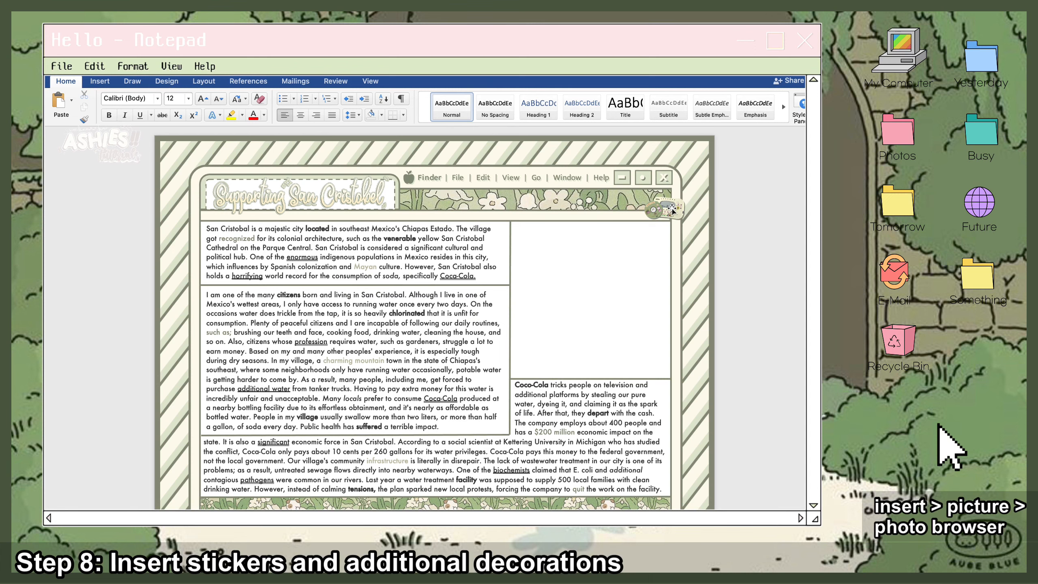
scroll(273, 432, "down", 8)
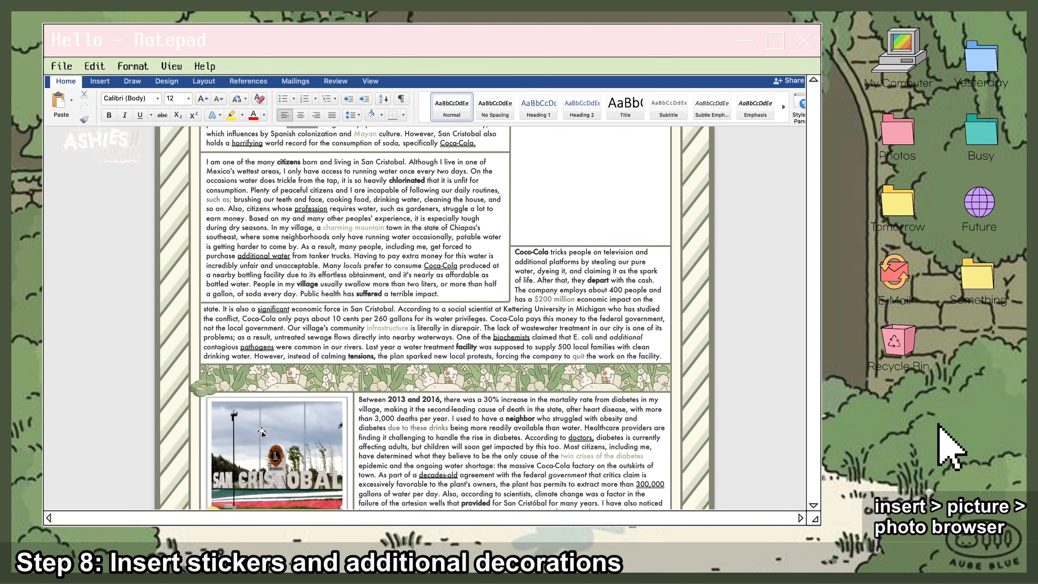
scroll(203, 403, "down", 4)
scroll(204, 404, "up", 8)
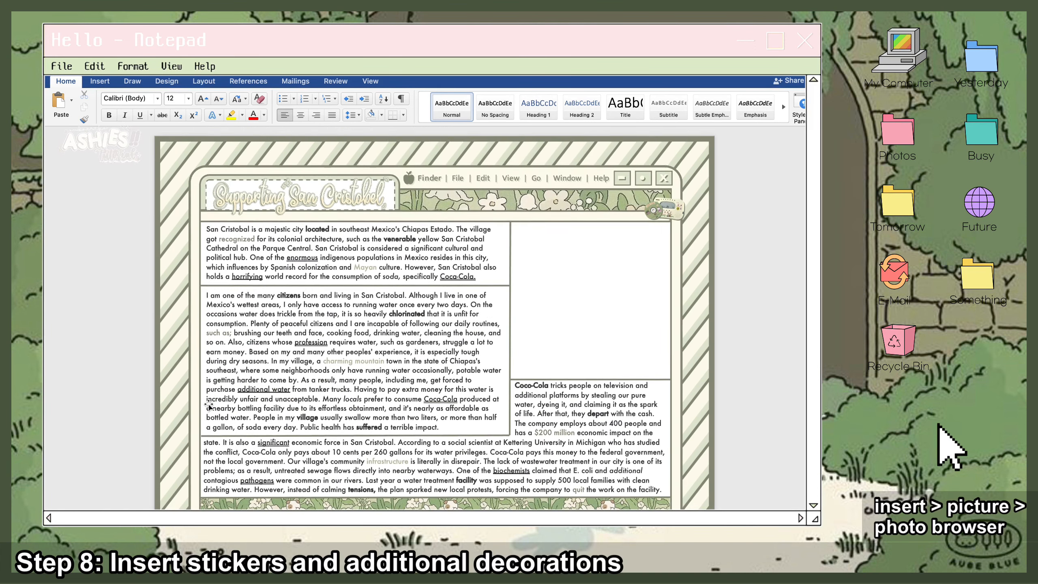
- Apply a bevel effect to the San Cristobal sign photo and deselect it
scroll(206, 413, "down", 20)
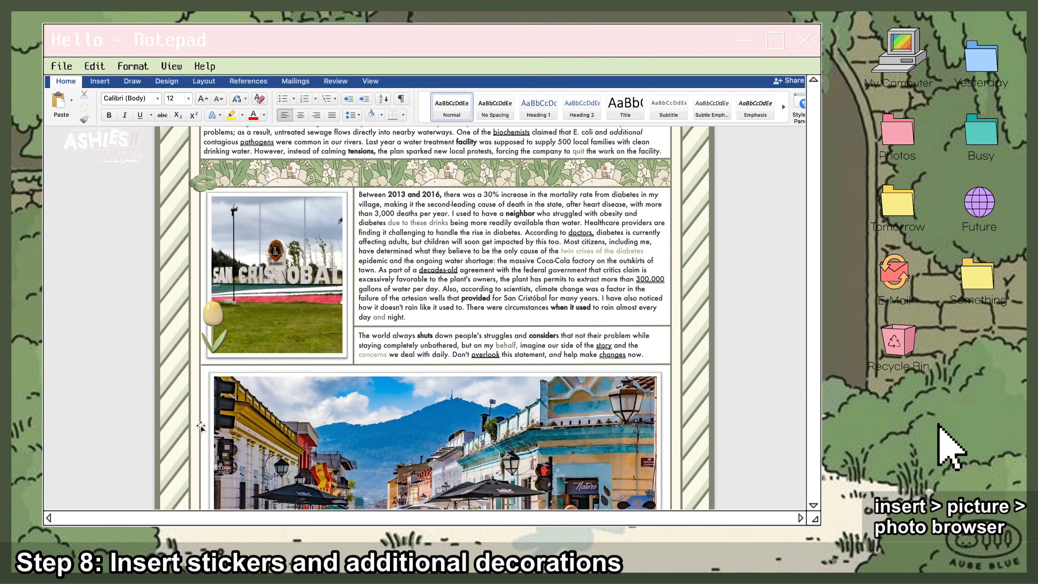
left_click(280, 260)
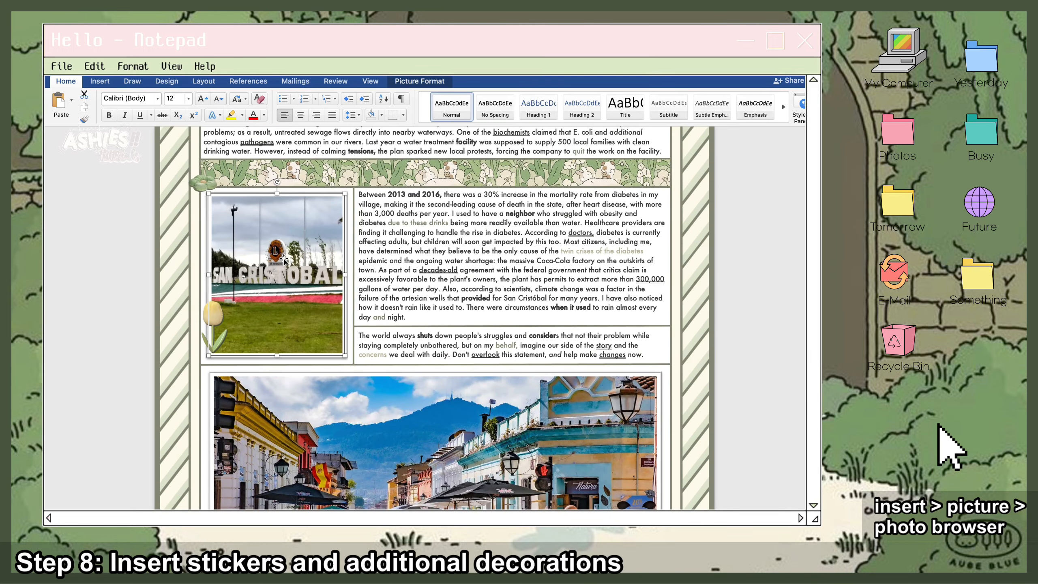
left_click(420, 81)
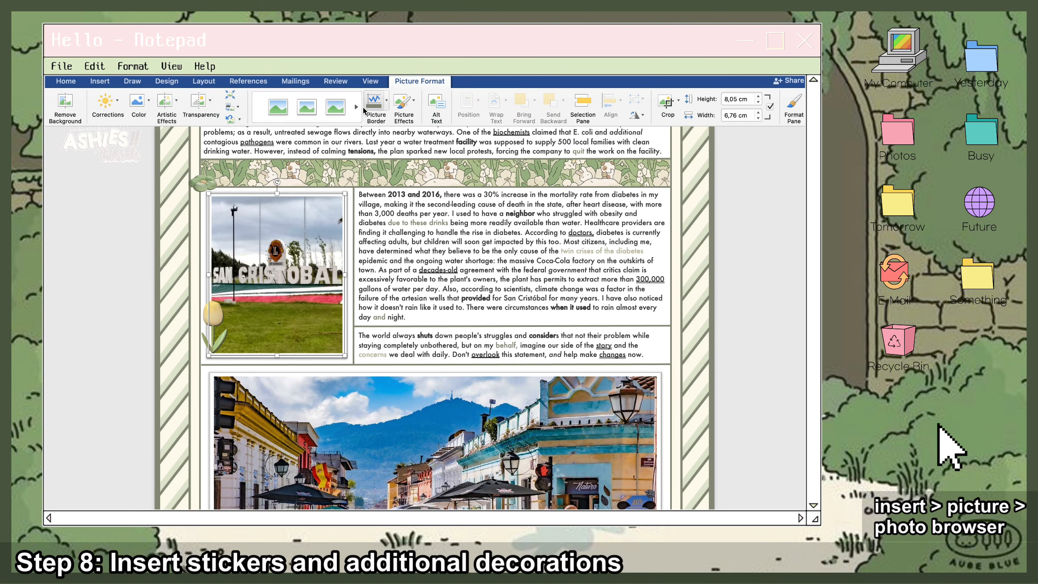
left_click(306, 124)
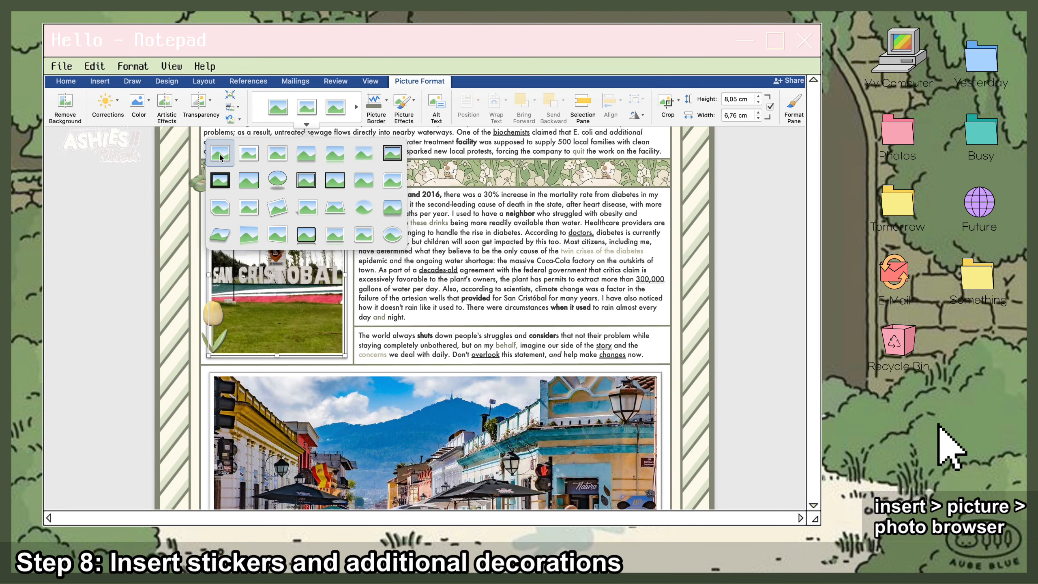
left_click(311, 126)
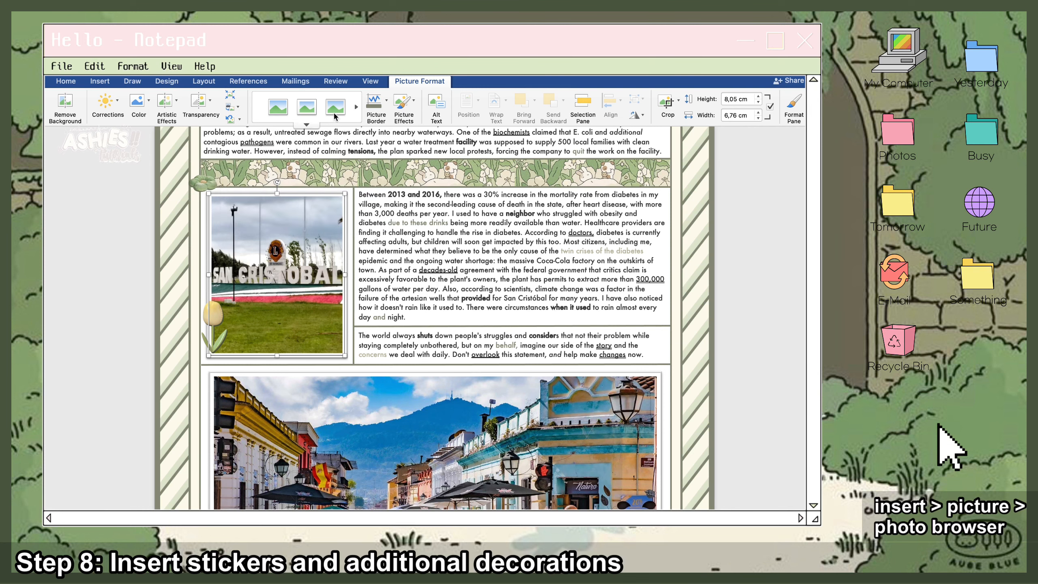
left_click(396, 108)
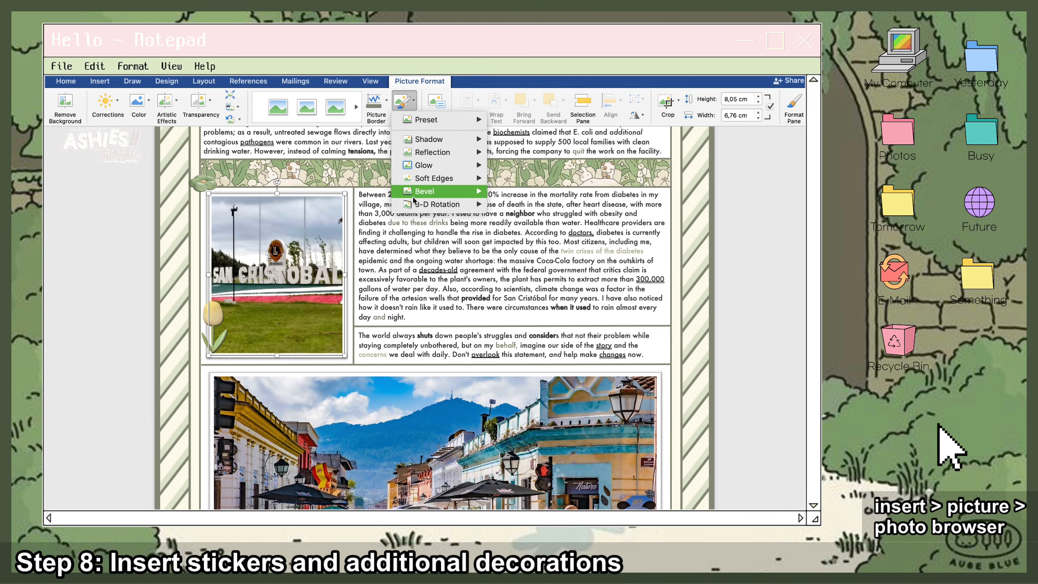
mouse_move(414, 199)
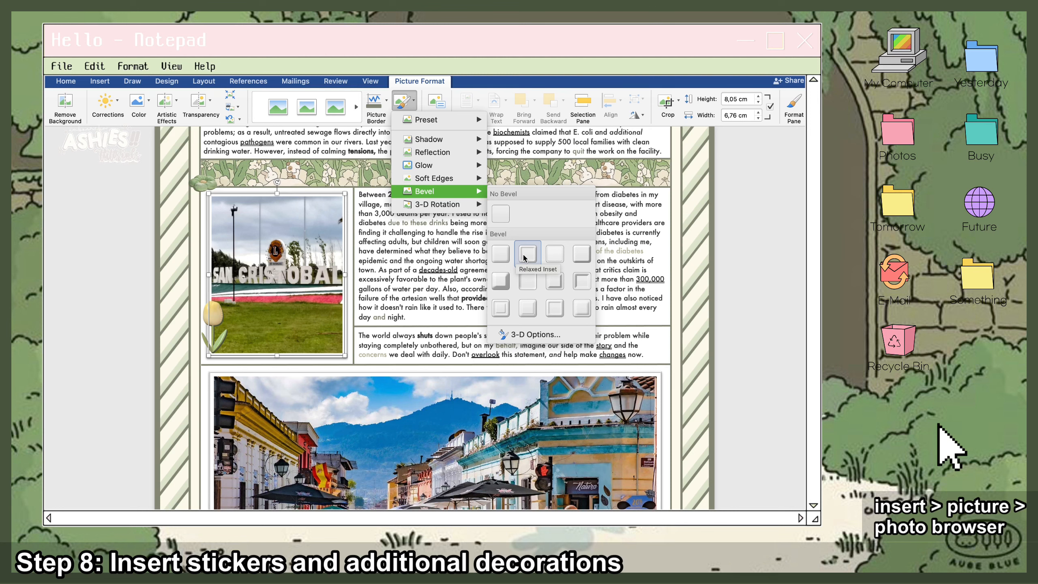
left_click(553, 252)
scroll(405, 323, "down", 1)
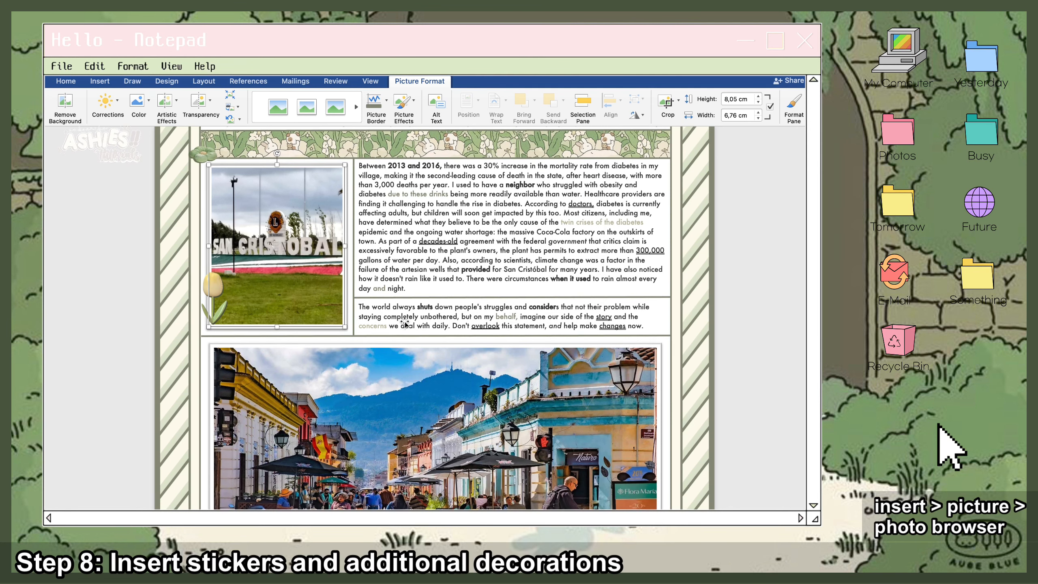
scroll(405, 323, "up", 1)
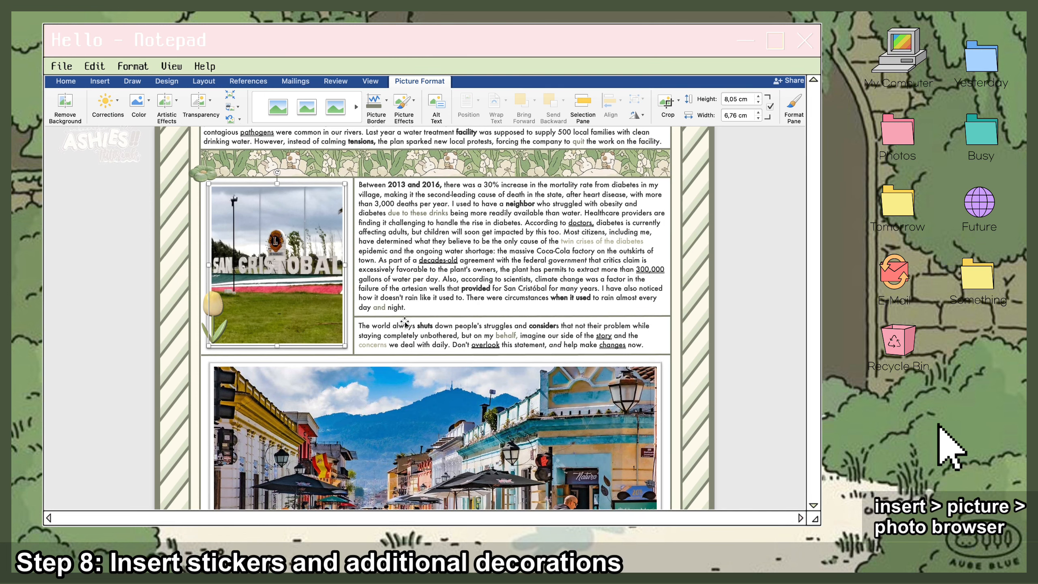
left_click(405, 323)
scroll(414, 319, "up", 2)
- Draw a thin rounded rectangle about 7.21 cm wide and 0.56 cm high along the top of the blank box beside the introduction
scroll(414, 319, "up", 15)
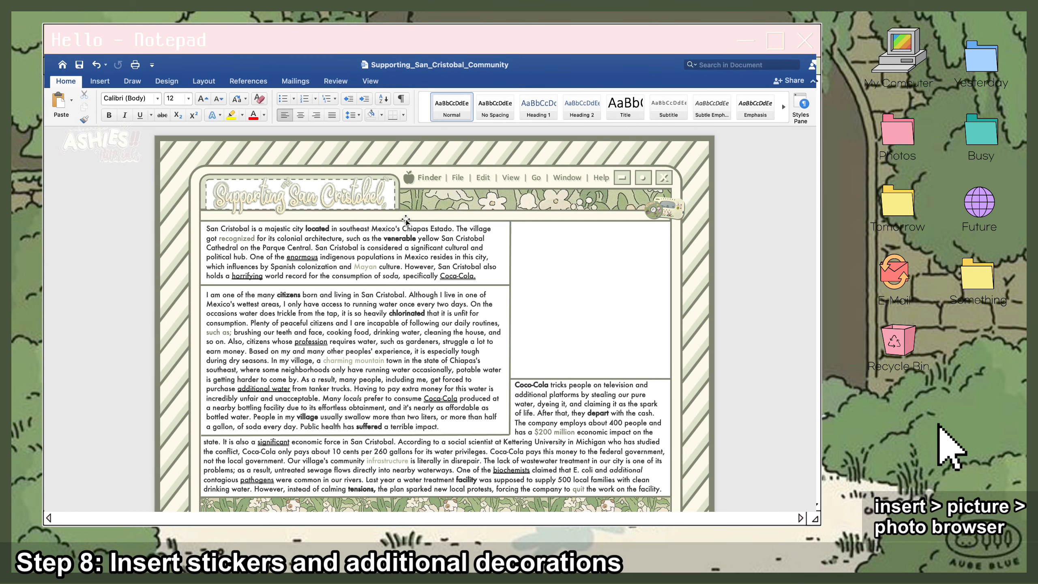
left_click(102, 81)
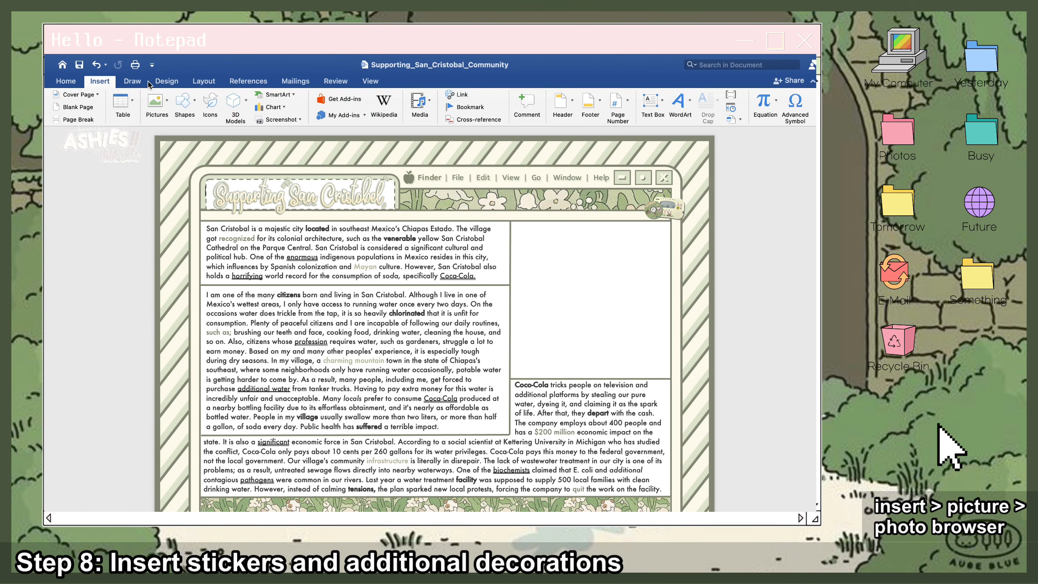
left_click(184, 101)
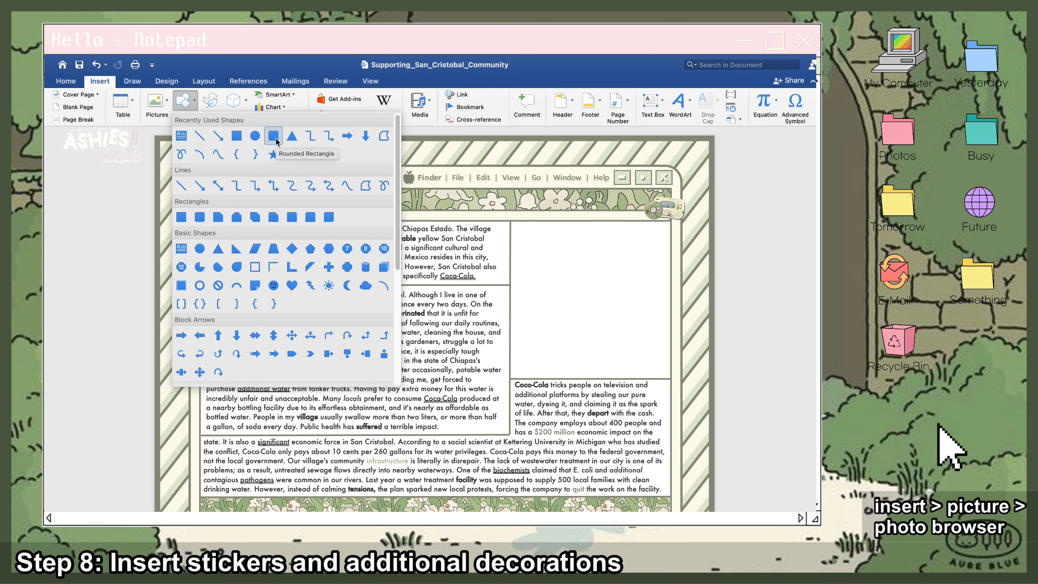
left_click(273, 136)
mouse_move(518, 227)
left_mouse_down()
mouse_move(680, 235)
mouse_move(620, 236)
left_mouse_up()
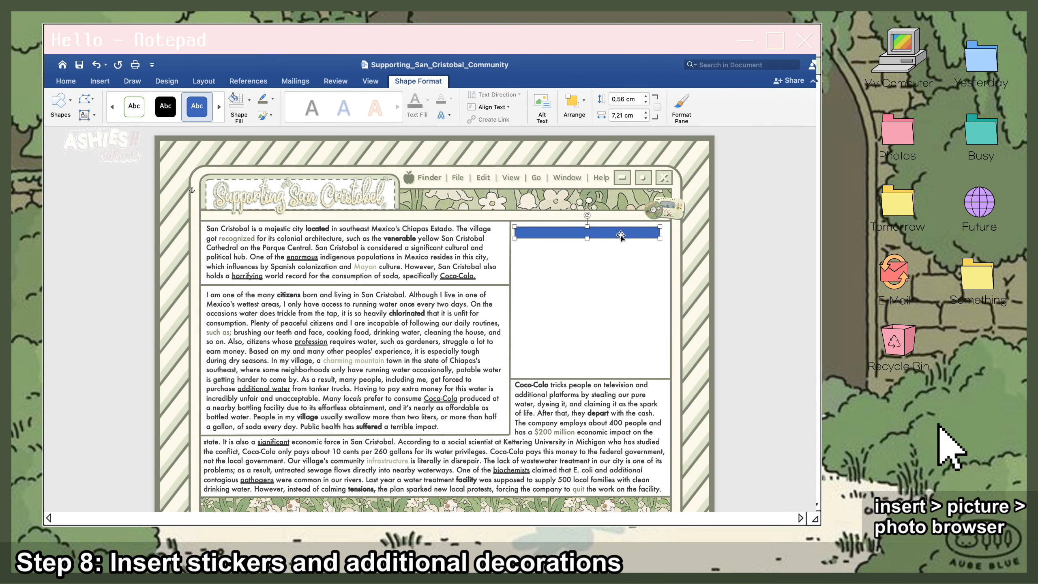
- Fill the rounded bar with the pale green sampled from the striped page border and set its outline weight to 2¼ pt
left_click(249, 101)
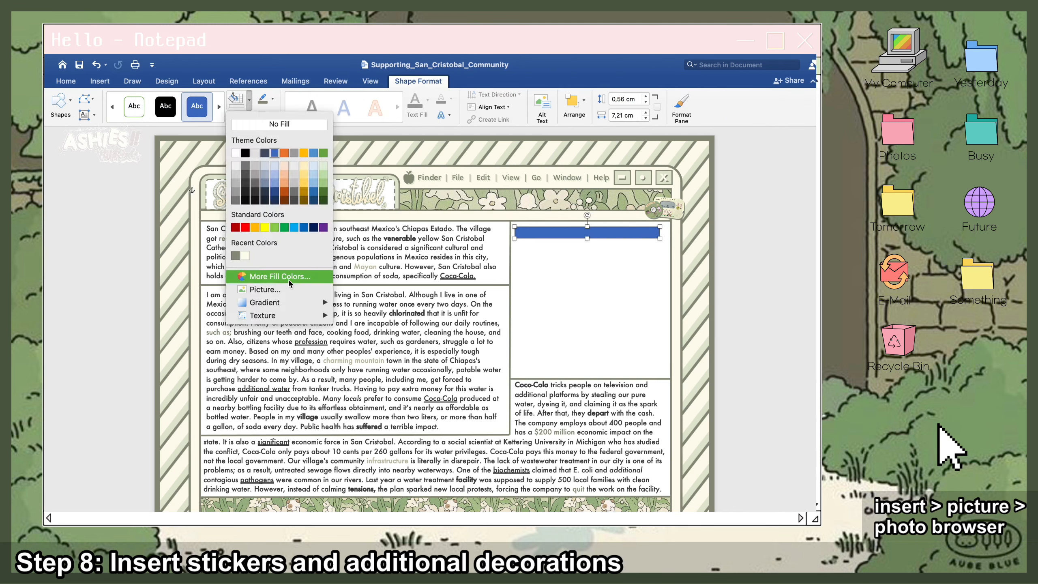
left_click(289, 277)
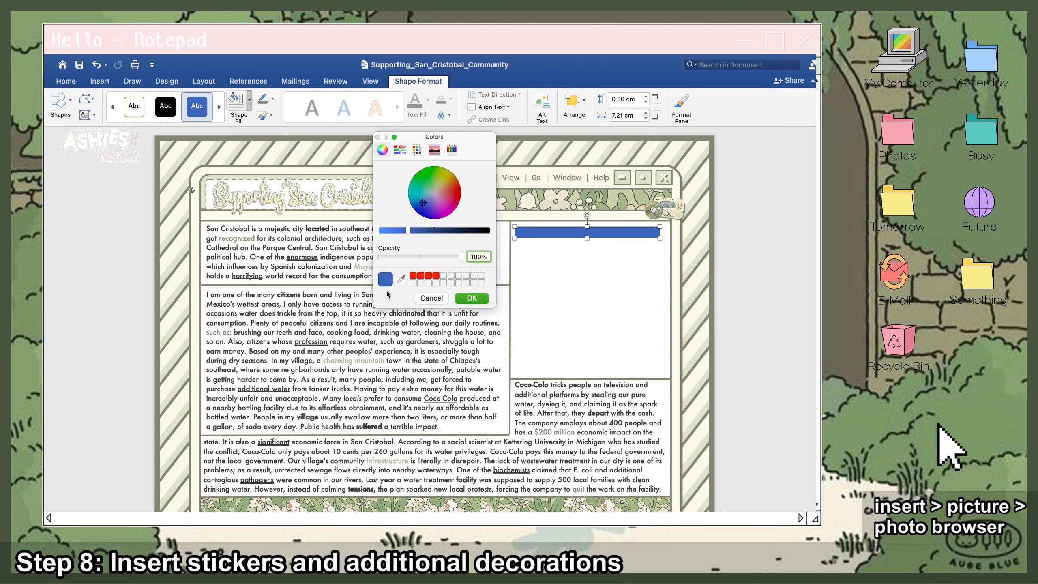
left_click(401, 278)
left_click(181, 288)
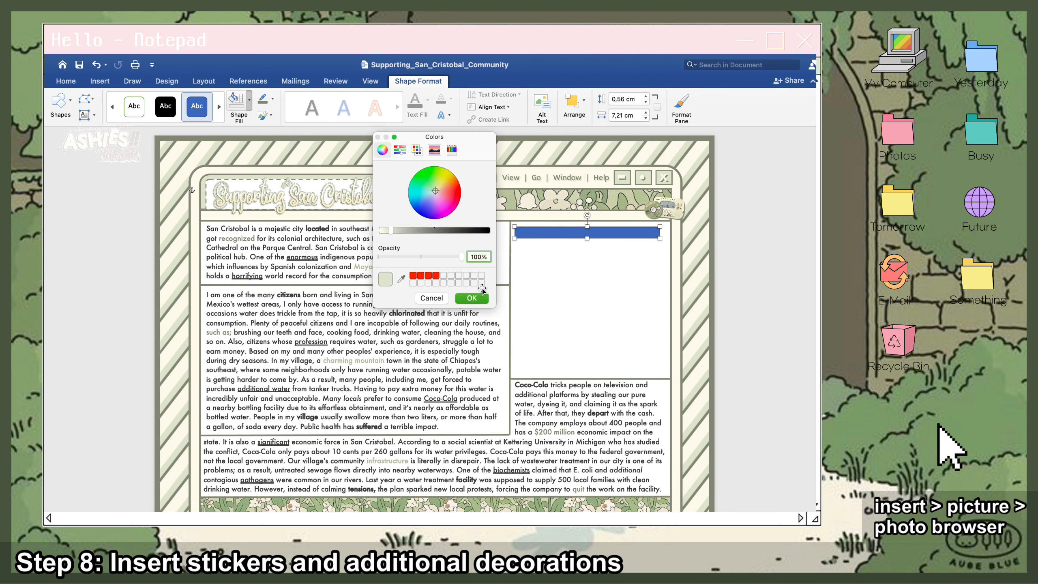
left_click(471, 298)
left_click(273, 100)
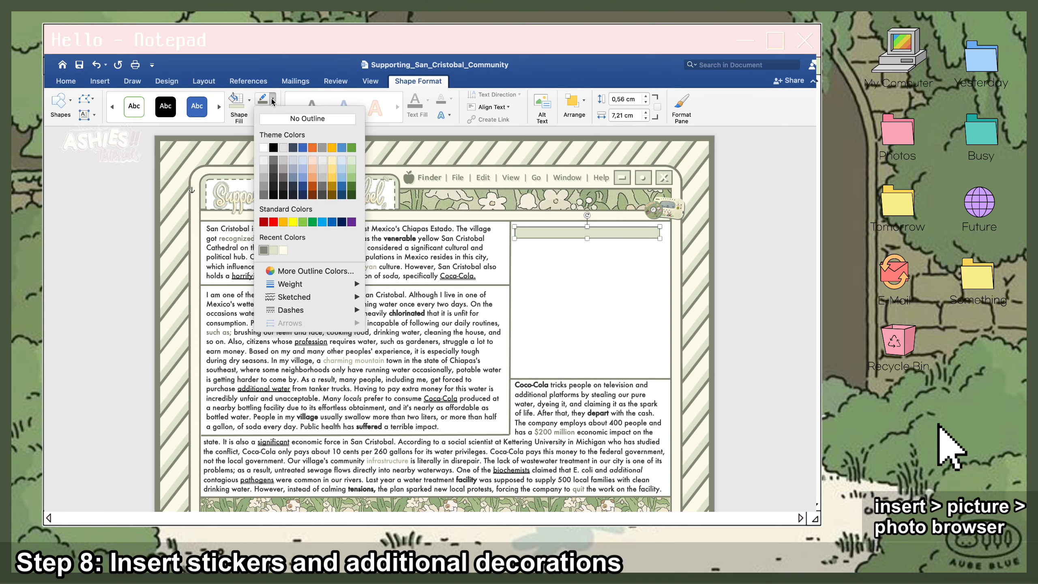
mouse_move(327, 285)
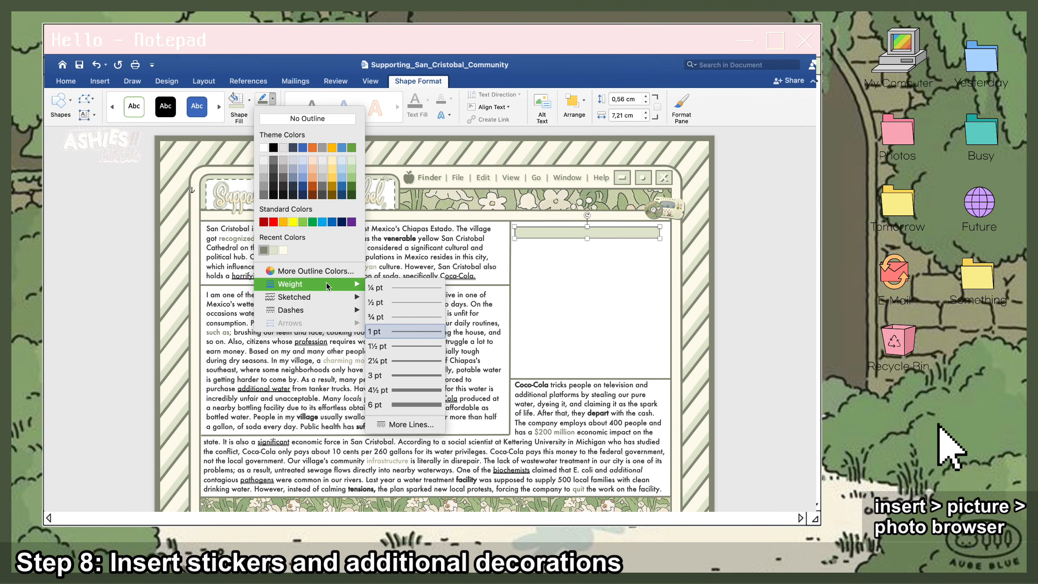
left_click(405, 360)
- Cut the rounded bar, paste it back, and position it along the top edge of the blank box
key("super+x")
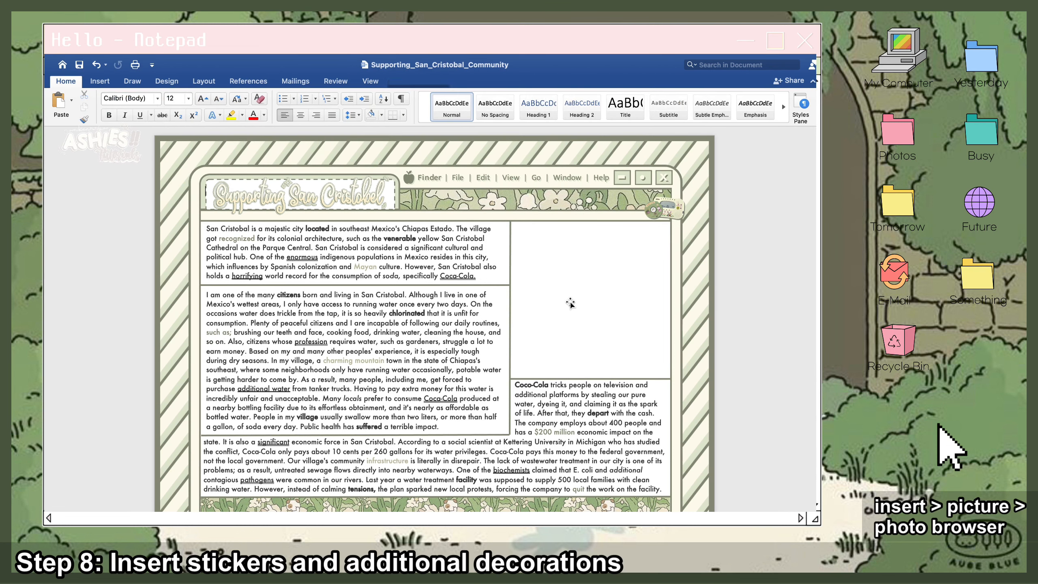
key("super+v")
left_click_drag(302, 193, 611, 236)
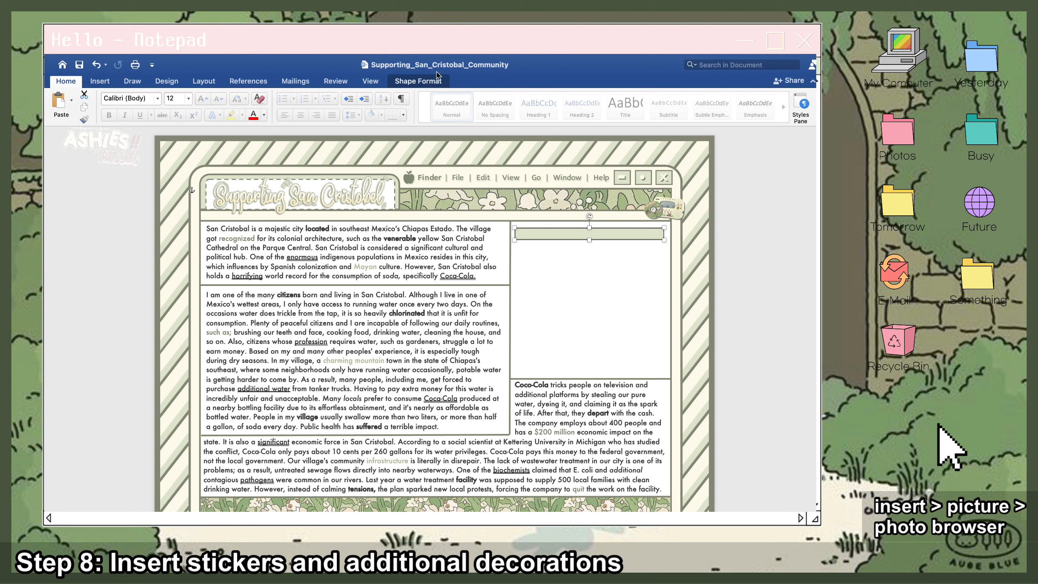
- Check the outline weight options for the pasted bar and nudge the bar slightly downward
left_click(417, 81)
left_click(272, 99)
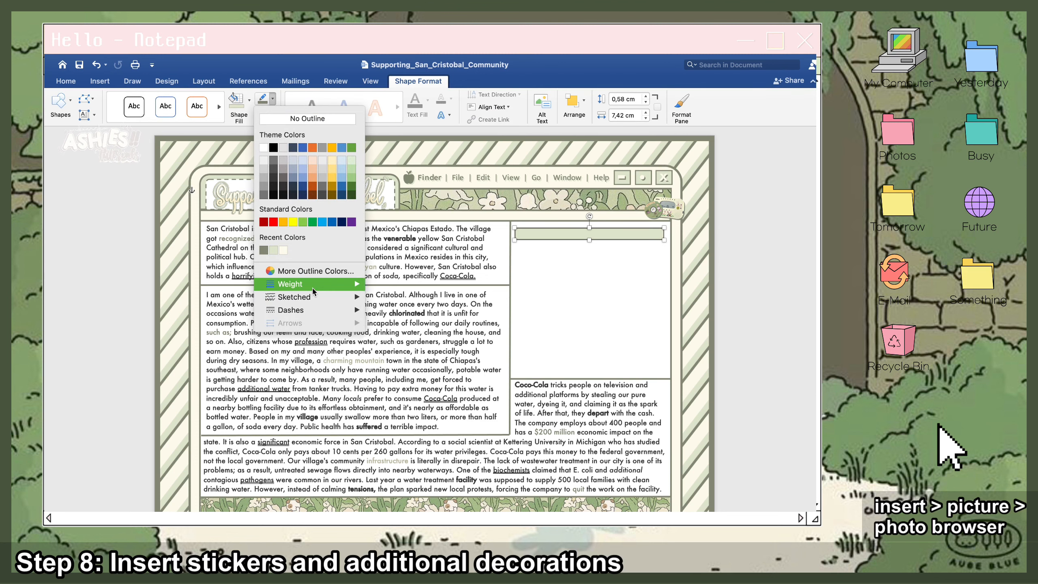
mouse_move(313, 286)
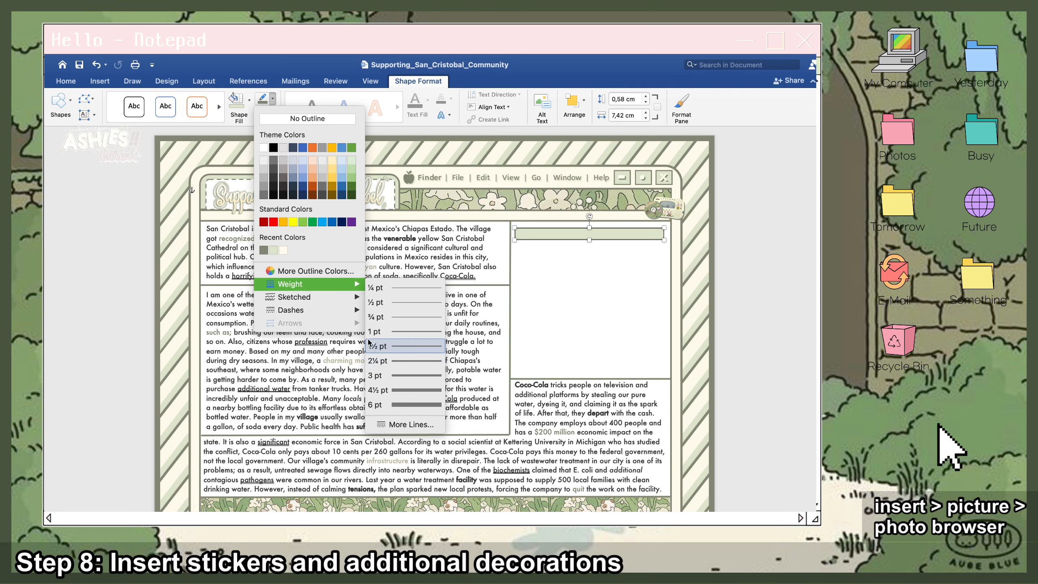
left_click(566, 238)
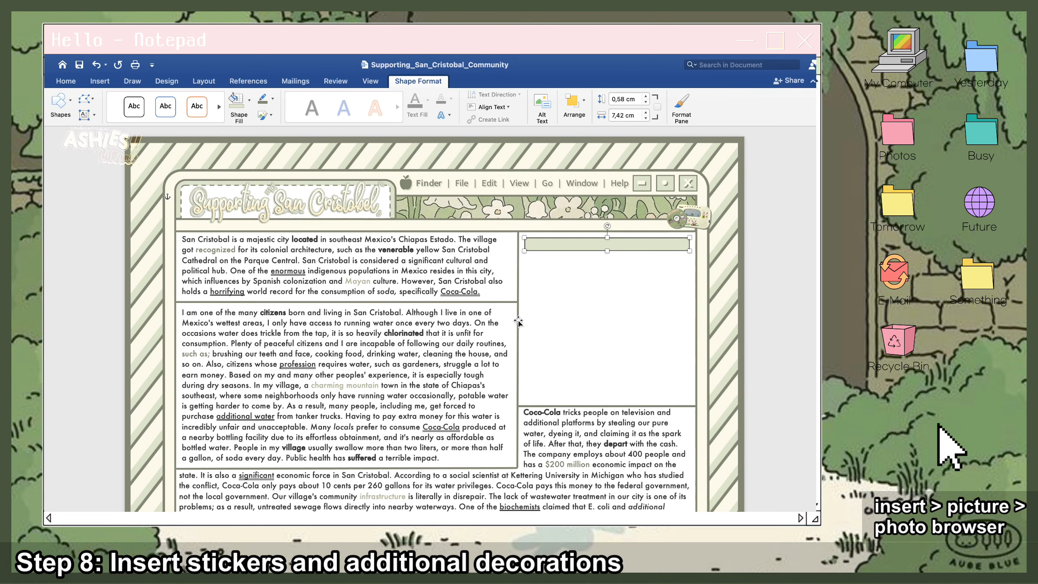
scroll(518, 322, "up", 1)
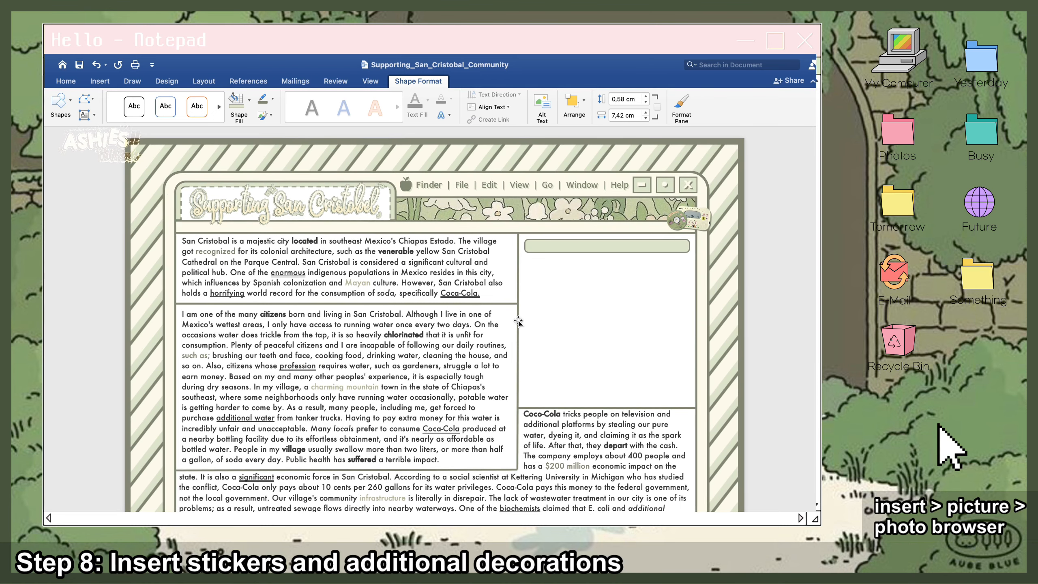
scroll(517, 323, "down", 1)
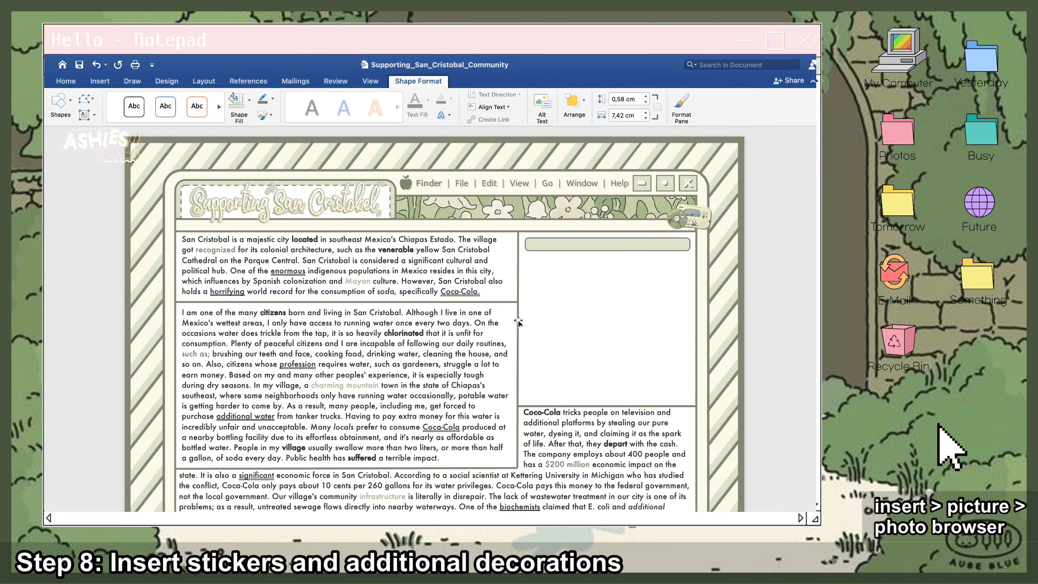
key("Down")
key("Down")
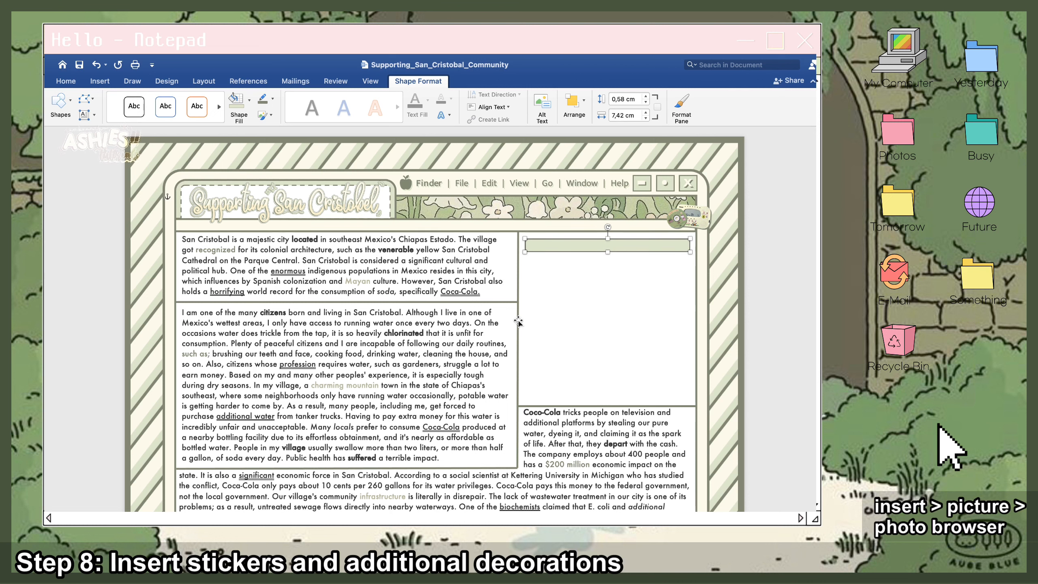
- Paste two more copies of the green bar and stack them evenly below the first one, aligned with its edges
key("super+v")
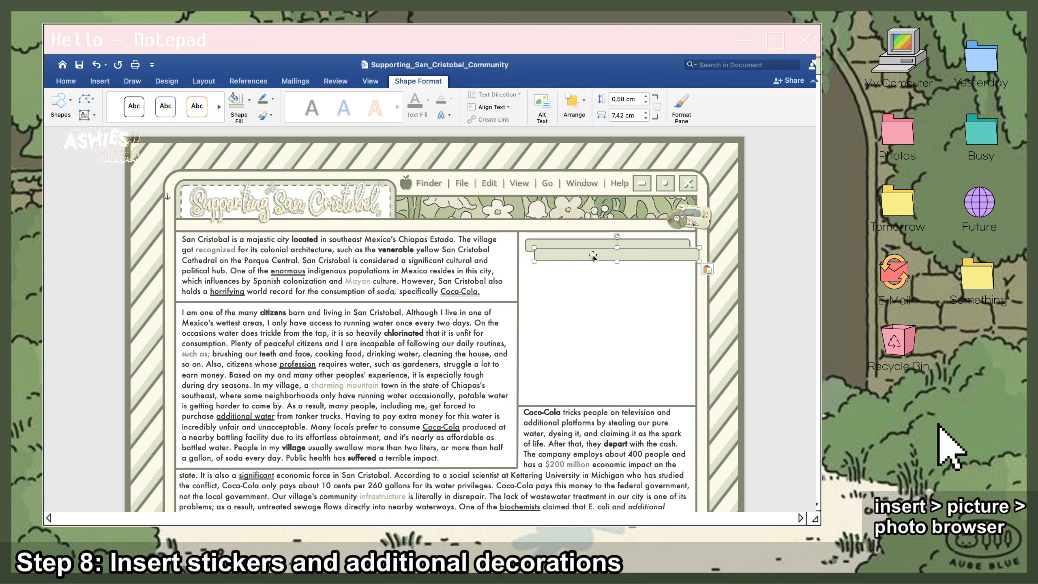
left_click_drag(592, 254, 584, 284)
scroll(583, 309, "up", 1)
scroll(583, 309, "down", 1)
key("super+v")
scroll(579, 300, "up", 1)
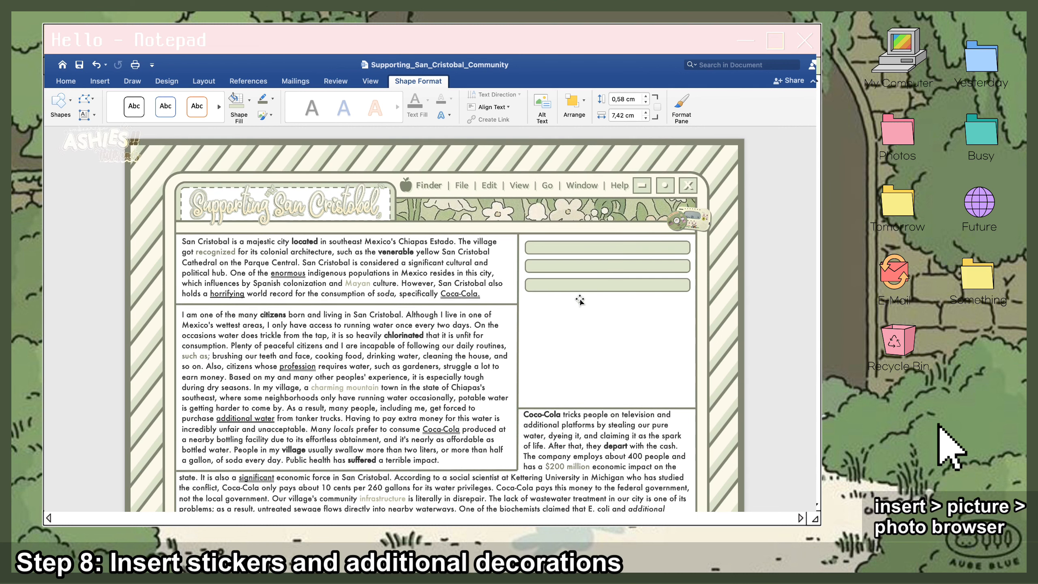
scroll(579, 301, "down", 1)
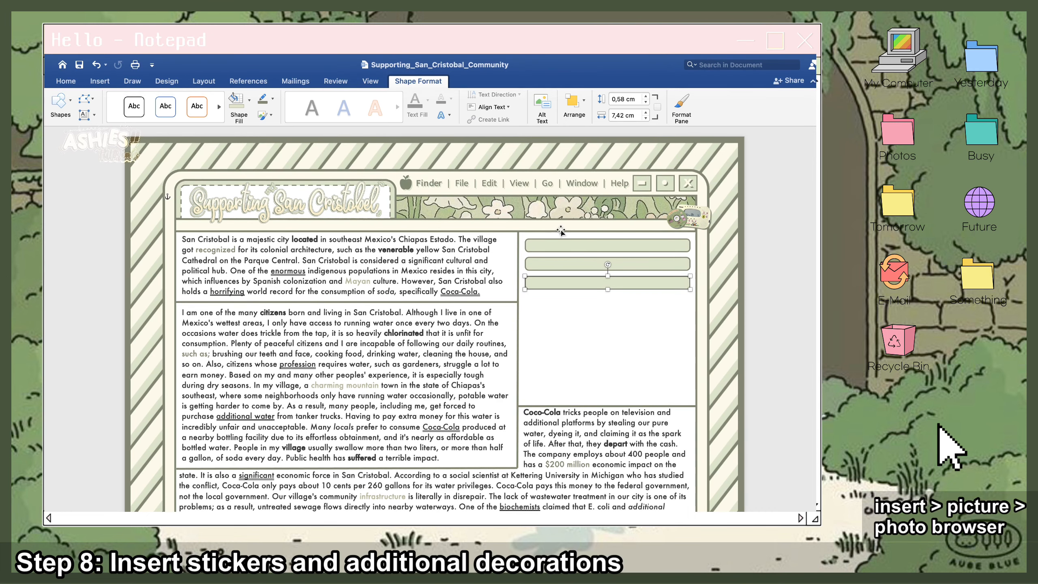
- Fill the middle rounded bar with the recently used cream color
left_click(563, 264)
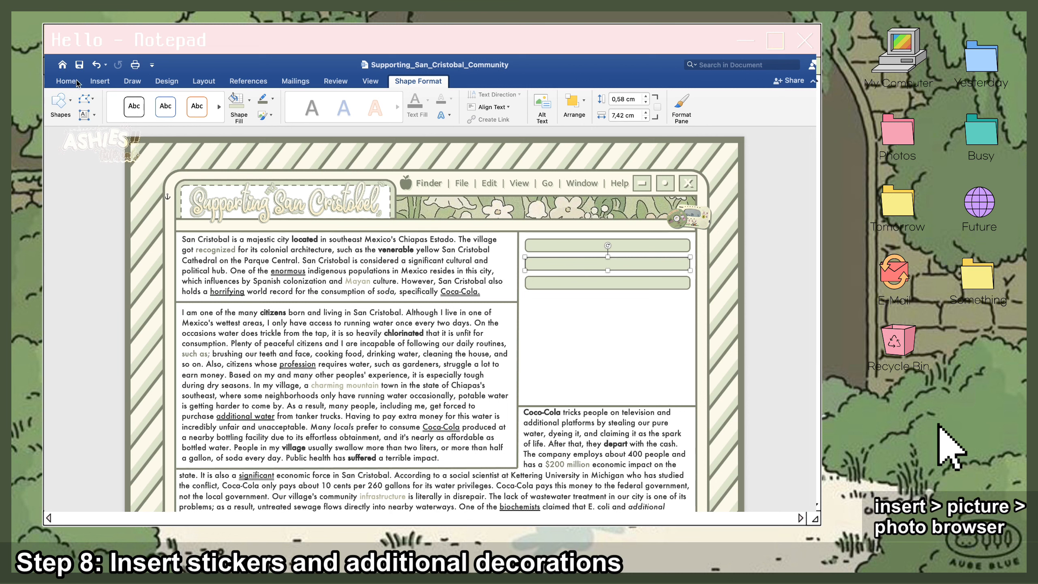
left_click(249, 100)
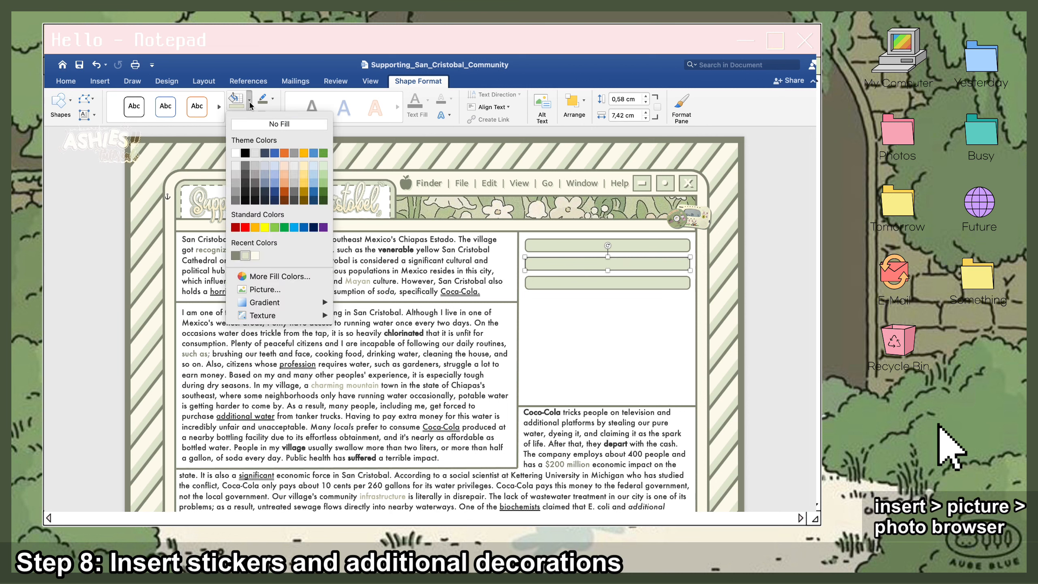
left_click(254, 256)
left_click(812, 277)
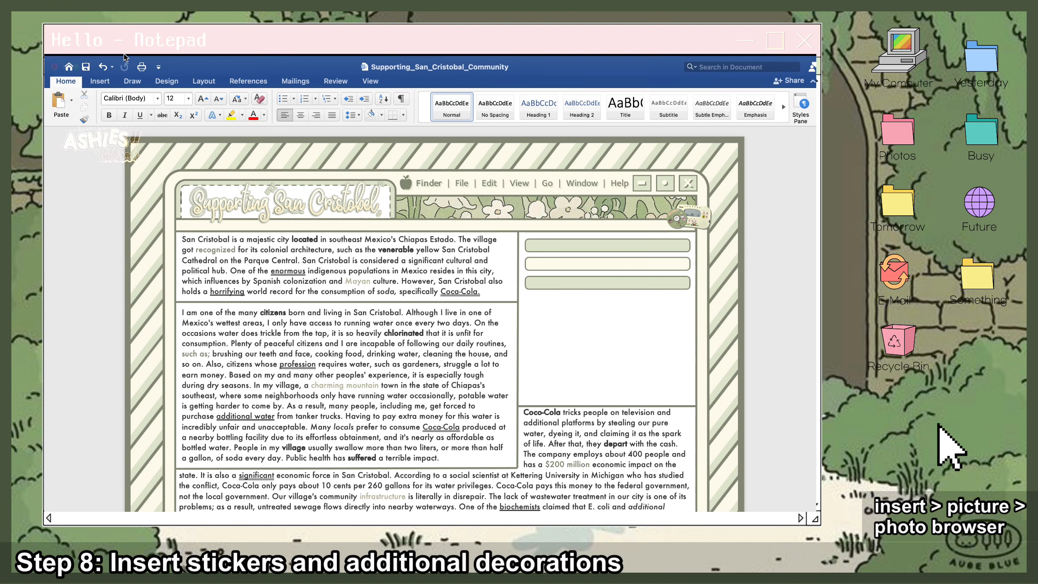
- Paste the text box reading "Population: Approximately 481,000 ppl" and place it over the top rounded bar
key("super+v")
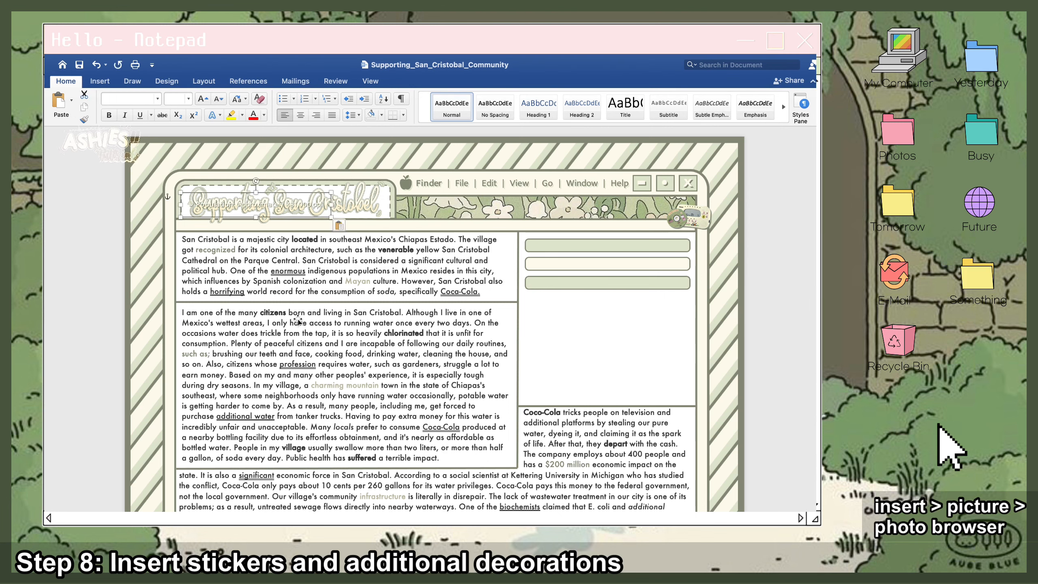
left_click(278, 217)
left_click_drag(277, 217, 620, 257)
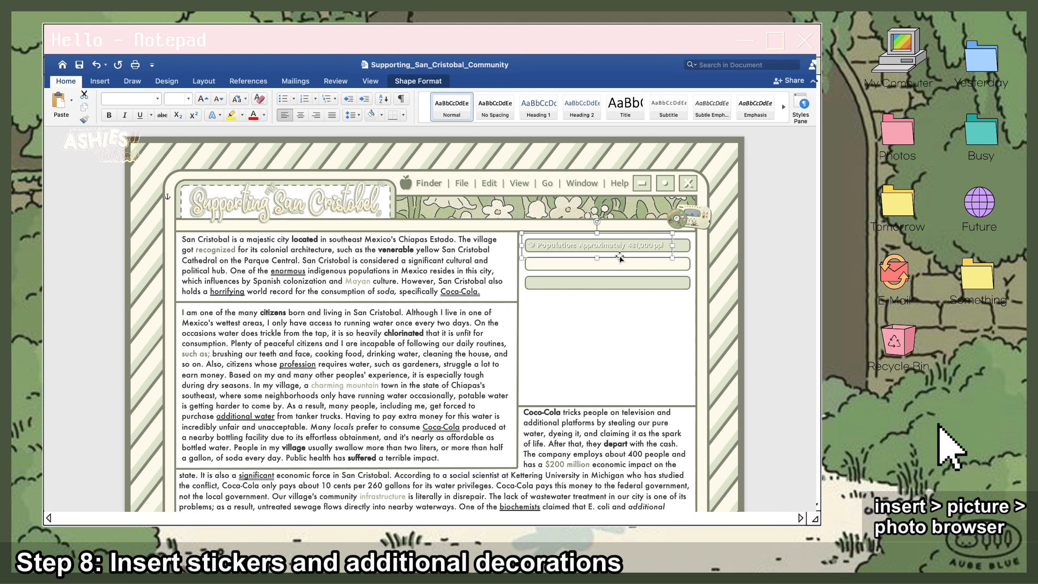
- Check the fonts and sizes used in the population label, the body paragraphs and the header menu text
left_click(539, 244)
left_click(529, 244)
left_click_drag(529, 244, 577, 248)
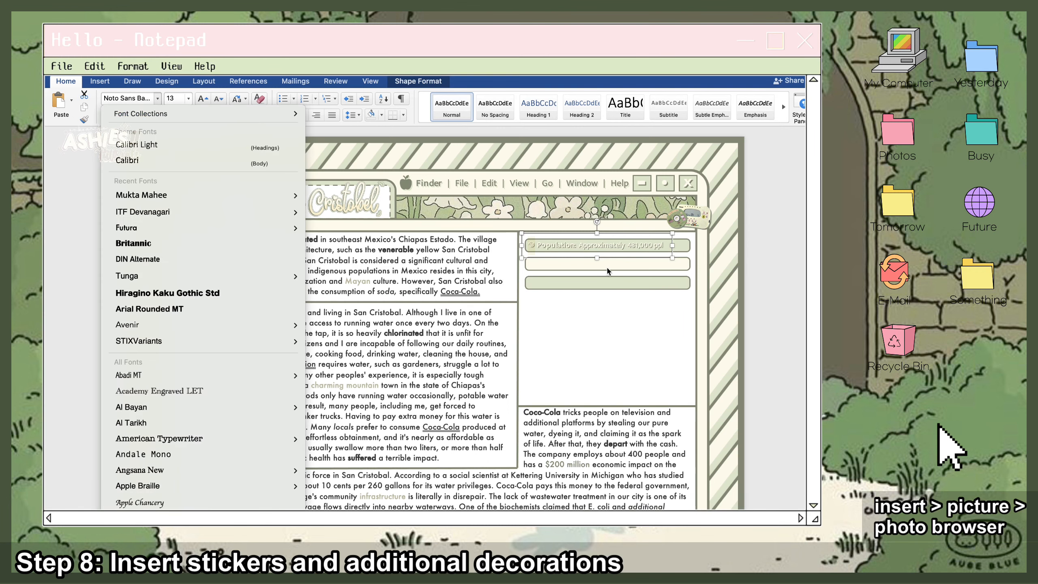
left_click(571, 247)
left_click_drag(562, 244, 580, 243)
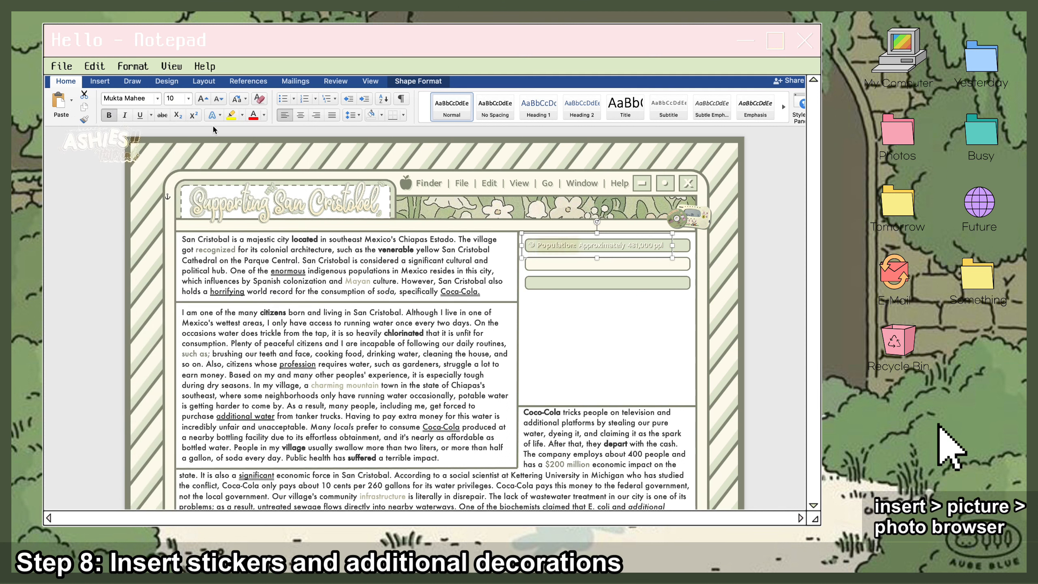
left_click(158, 99)
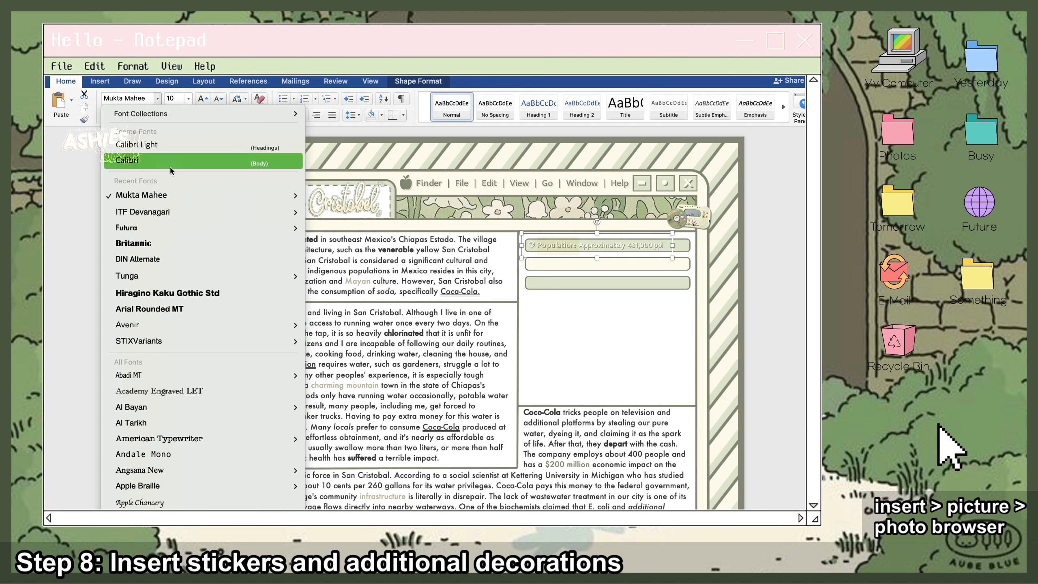
left_click(563, 246)
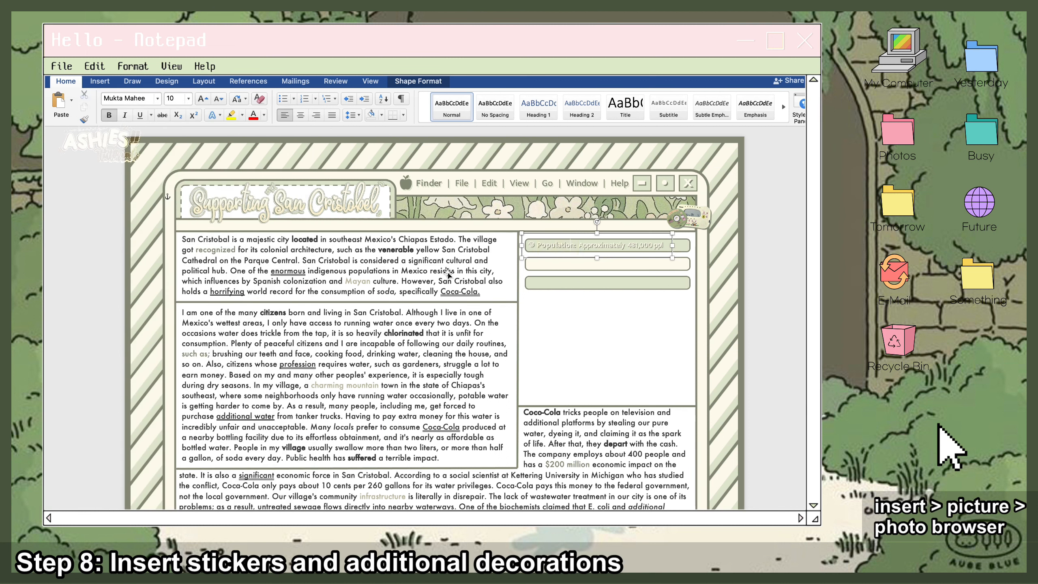
left_click(314, 273)
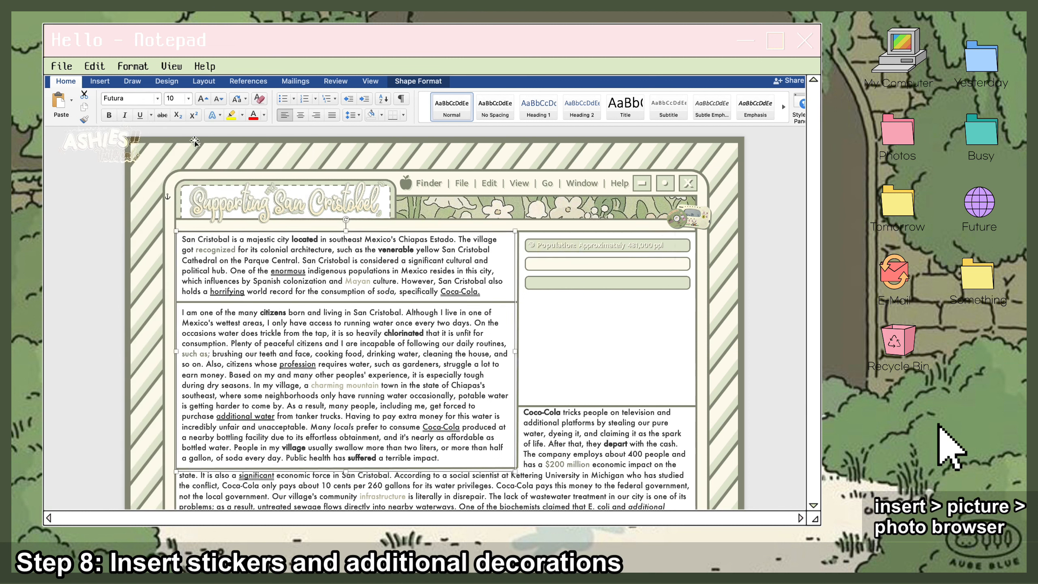
left_click(483, 187)
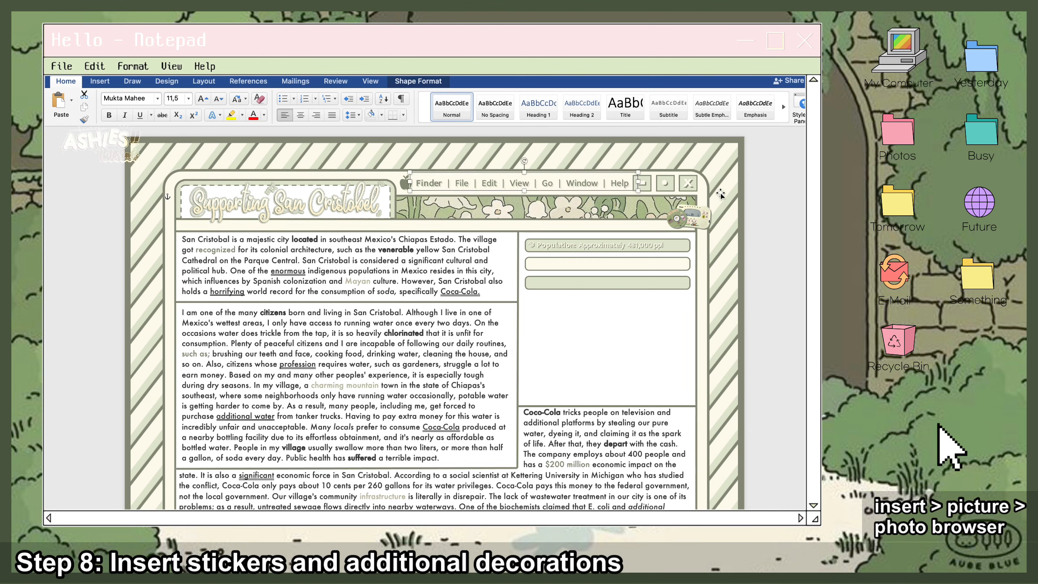
left_click(360, 291)
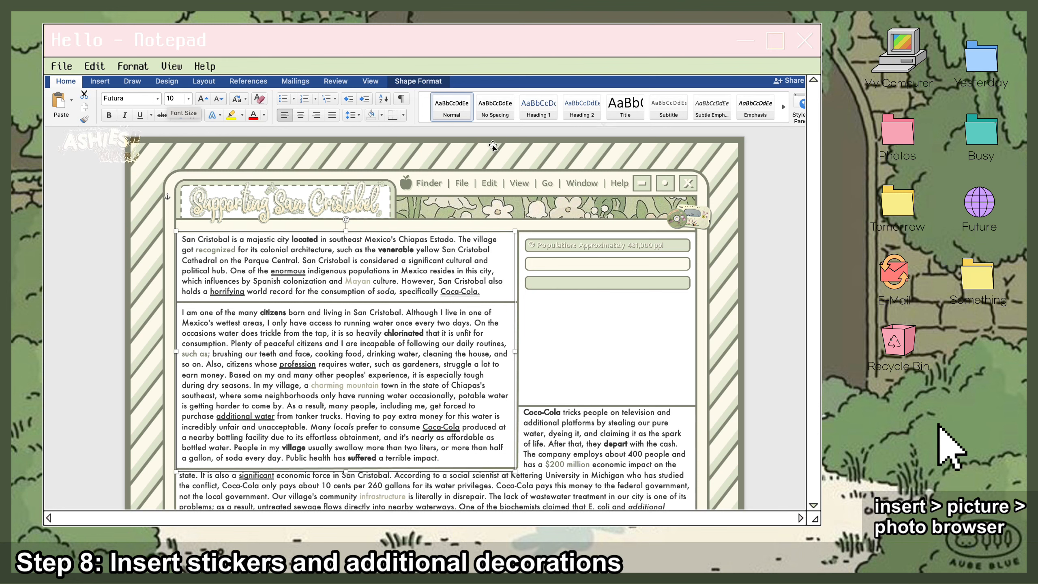
- Duplicate the population label, align the copy on the cream middle bar, and recolor its text with the recent pale green
left_click(538, 247)
key("super+c")
key("super+v")
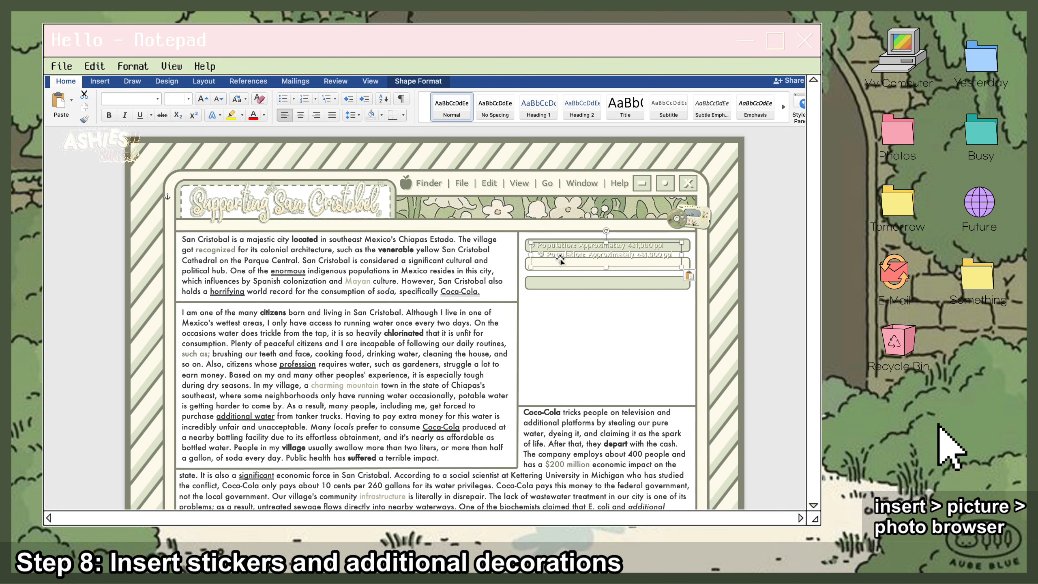
left_click_drag(566, 266, 559, 275)
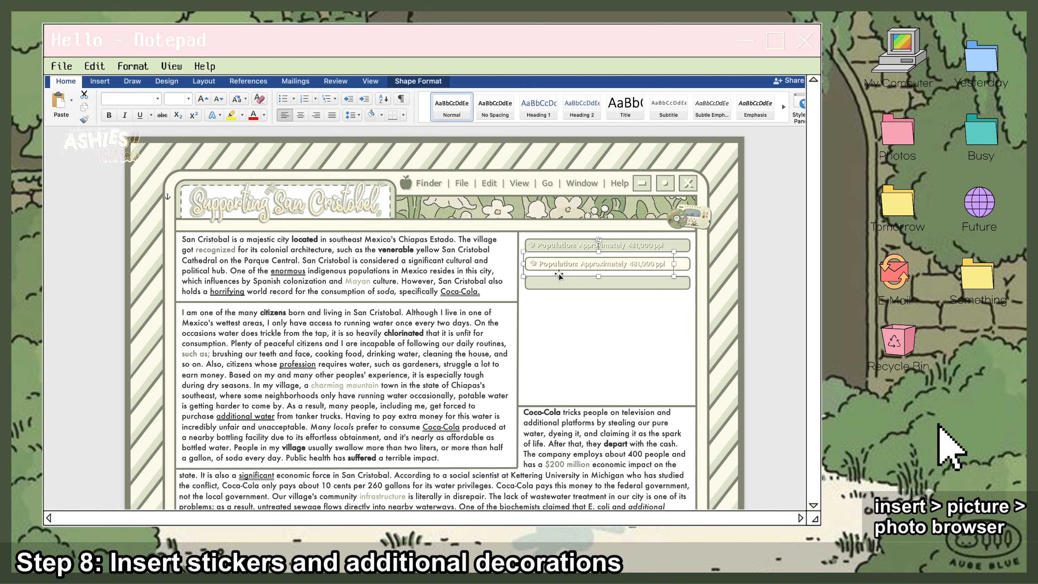
key("Left")
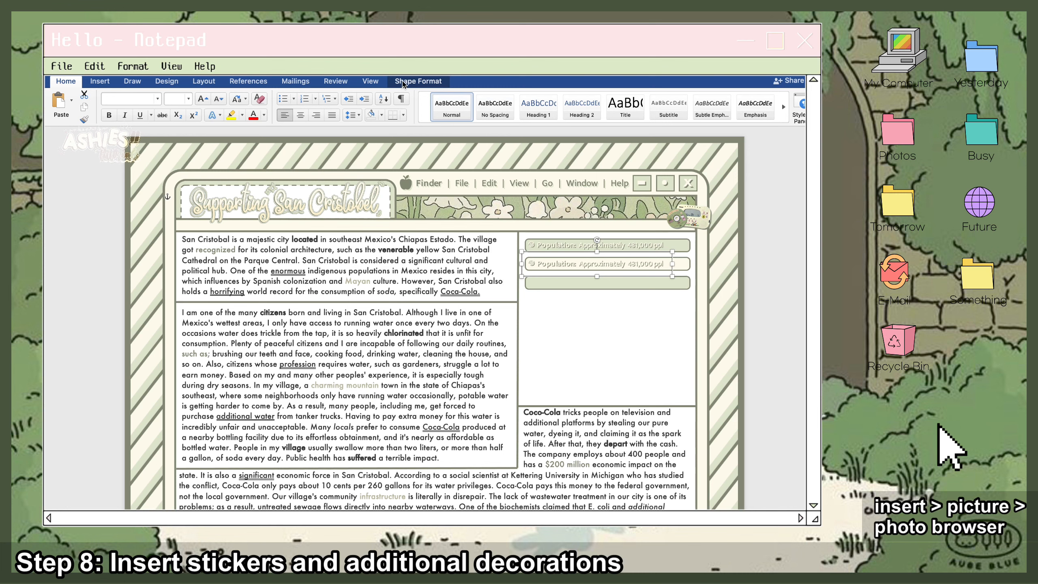
left_click(263, 115)
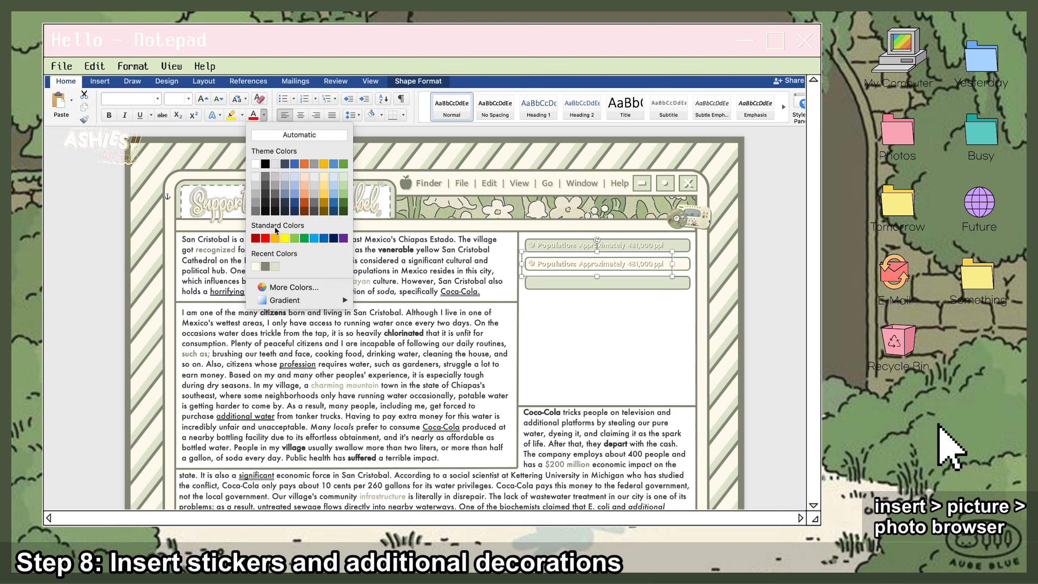
left_click(275, 266)
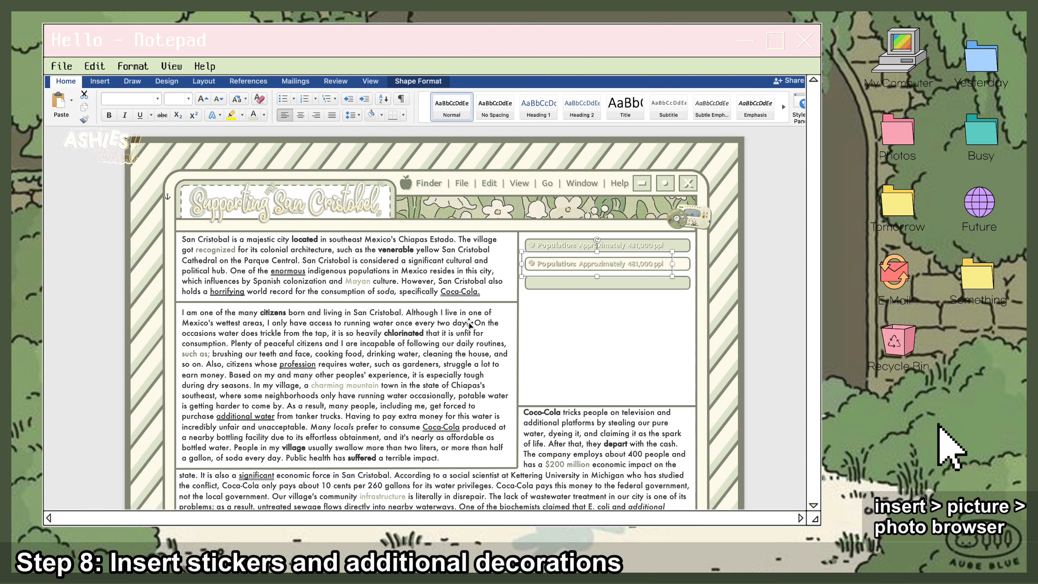
- Place another copy of the top bar's population label on the third bar
left_click(554, 246)
left_click_drag(554, 257, 556, 297)
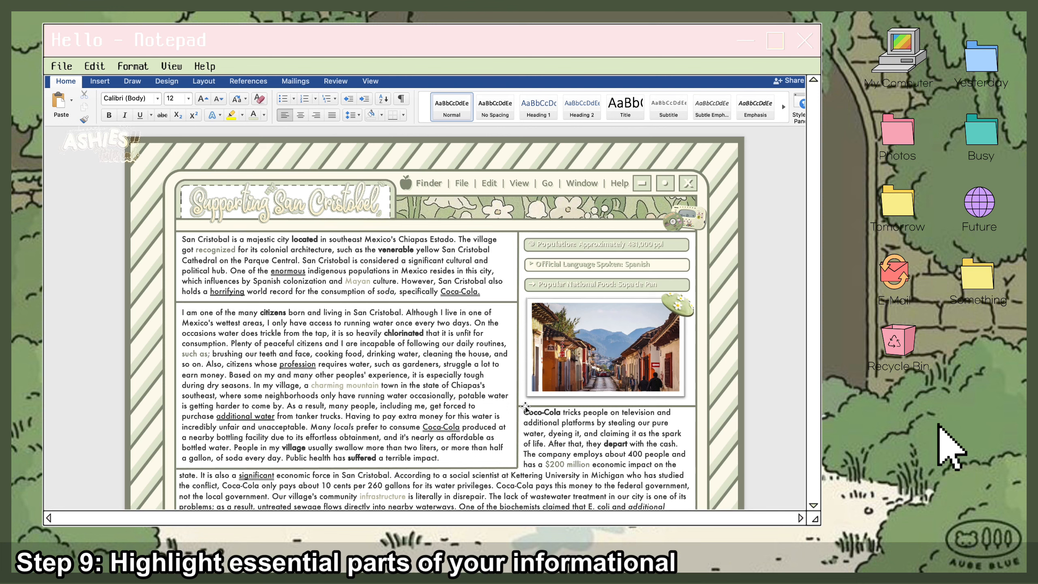
- Examine the bold, colored, underlined and italic words in the first paragraph, along with the available underline styles
left_click(333, 343)
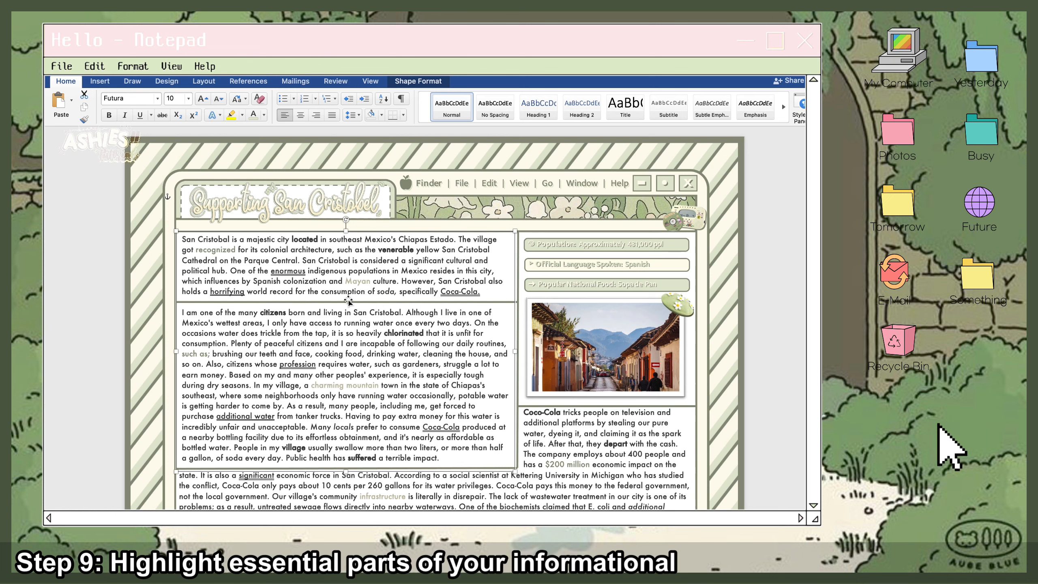
left_click(297, 240)
left_click_drag(197, 251, 246, 247)
left_click(298, 279)
left_click_drag(270, 271, 302, 271)
left_click(151, 115)
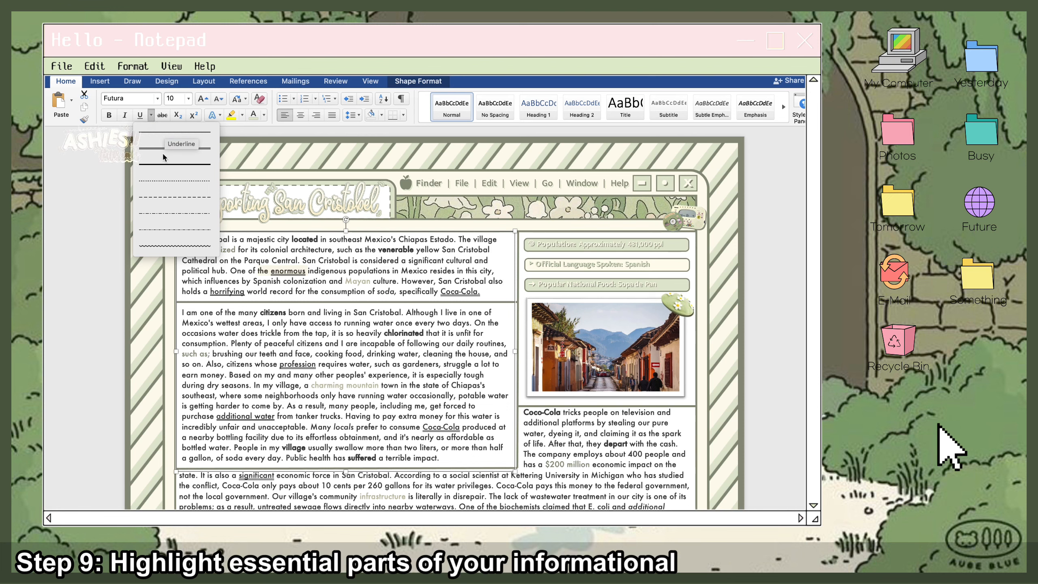
left_click(772, 182)
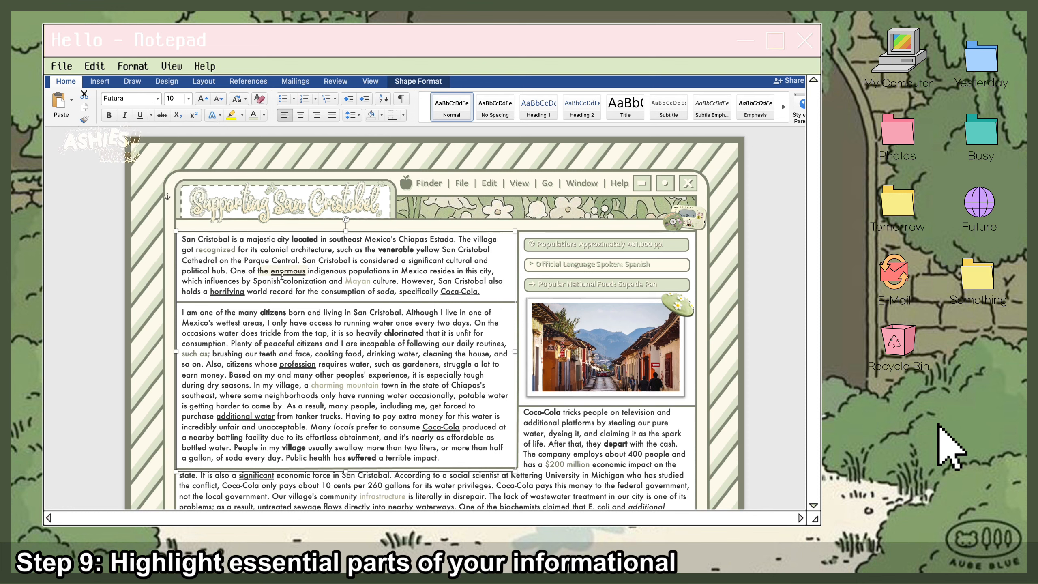
left_click(802, 226)
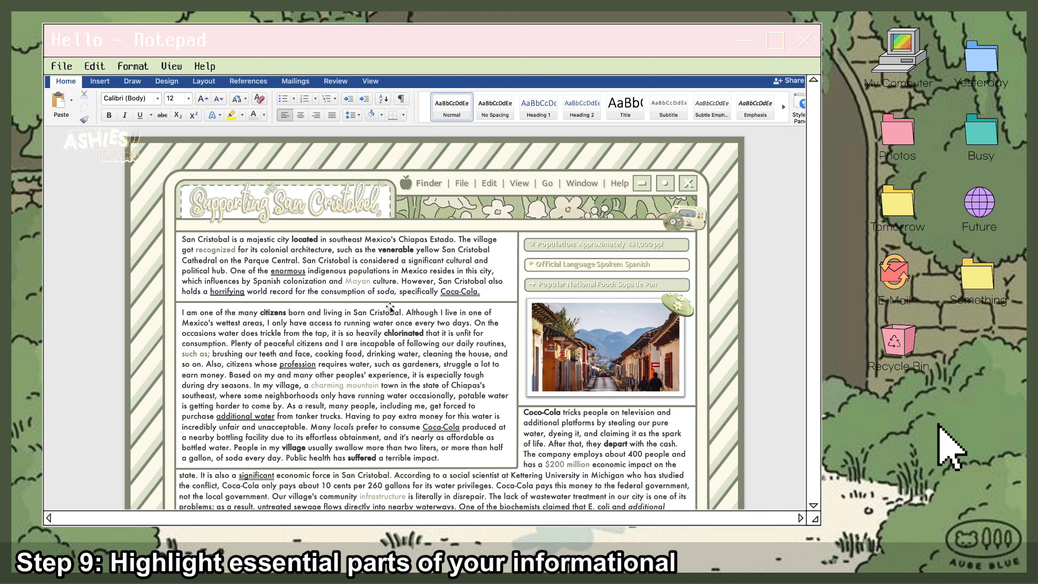
left_click(383, 291)
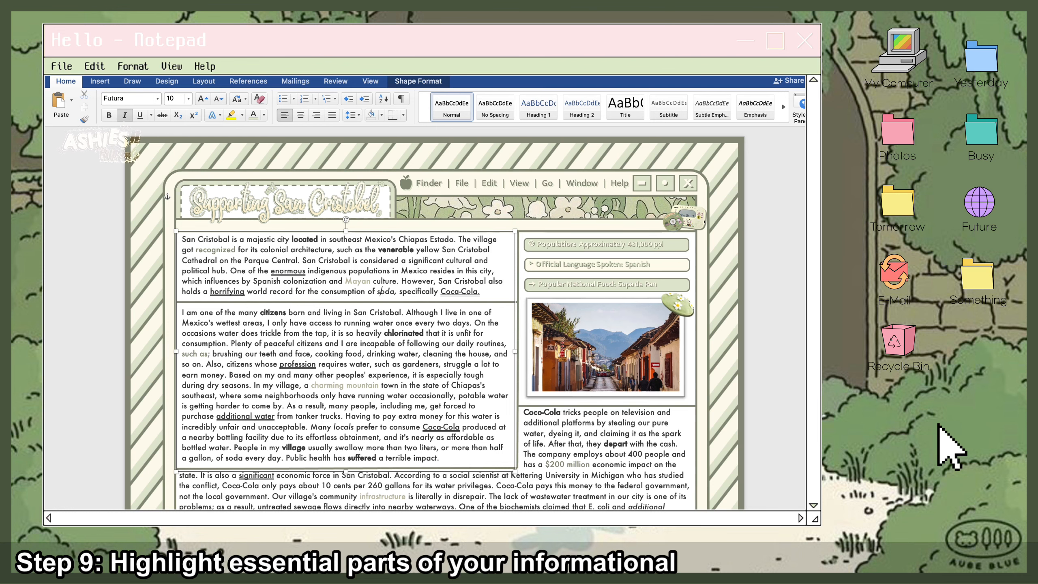
- Review the highlighted words through the rest of the page down to the bottom street picture, and return to the header
left_click(511, 392)
scroll(506, 323, "down", 4)
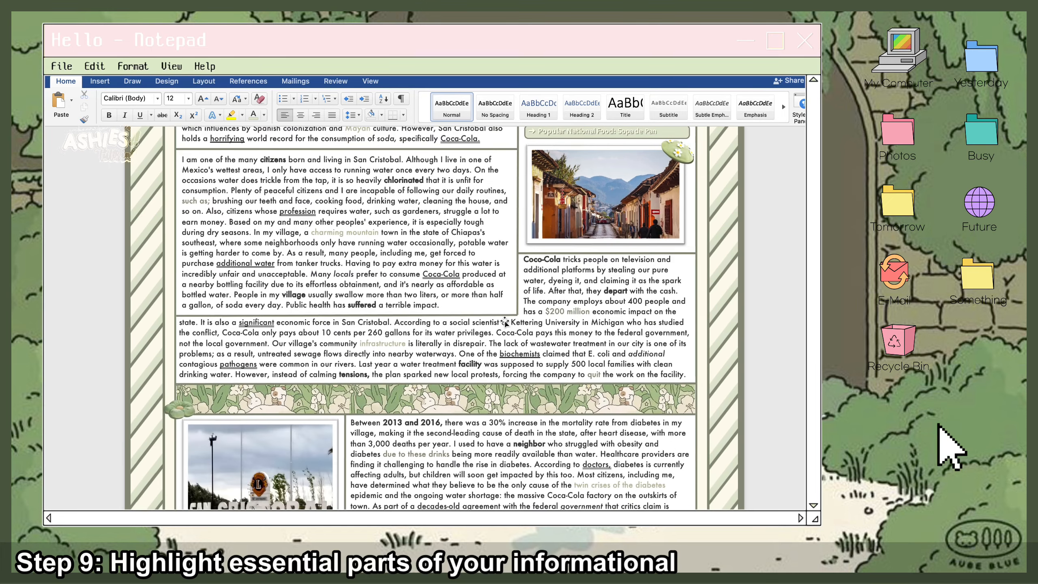
scroll(489, 381, "down", 4)
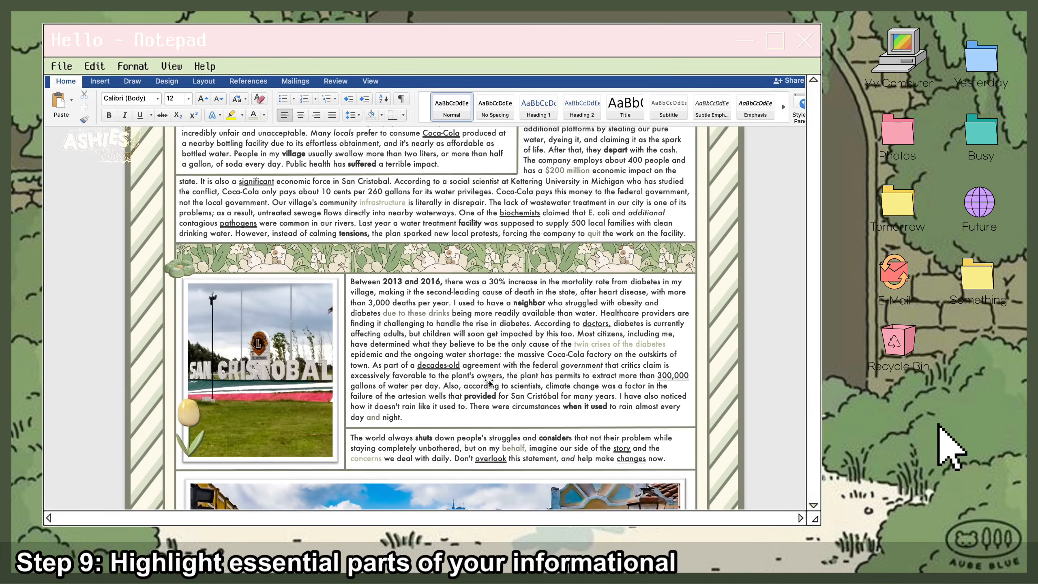
scroll(488, 381, "down", 8)
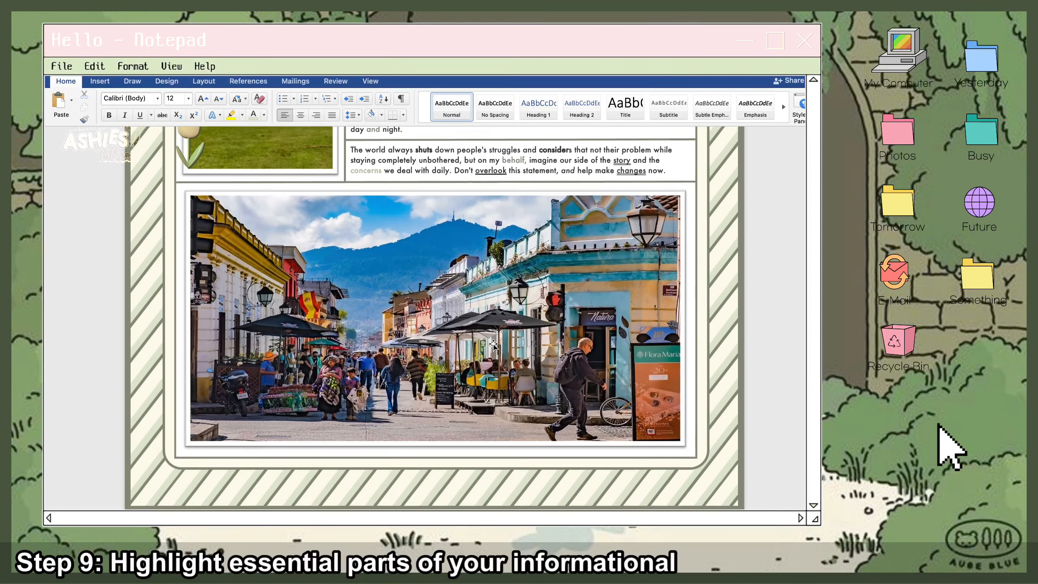
scroll(493, 345, "up", 15)
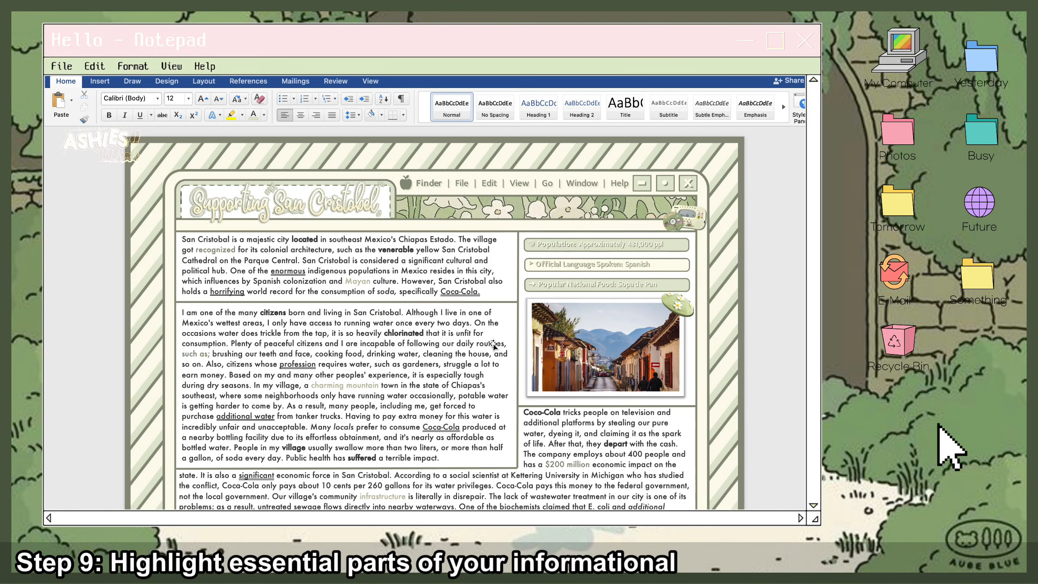